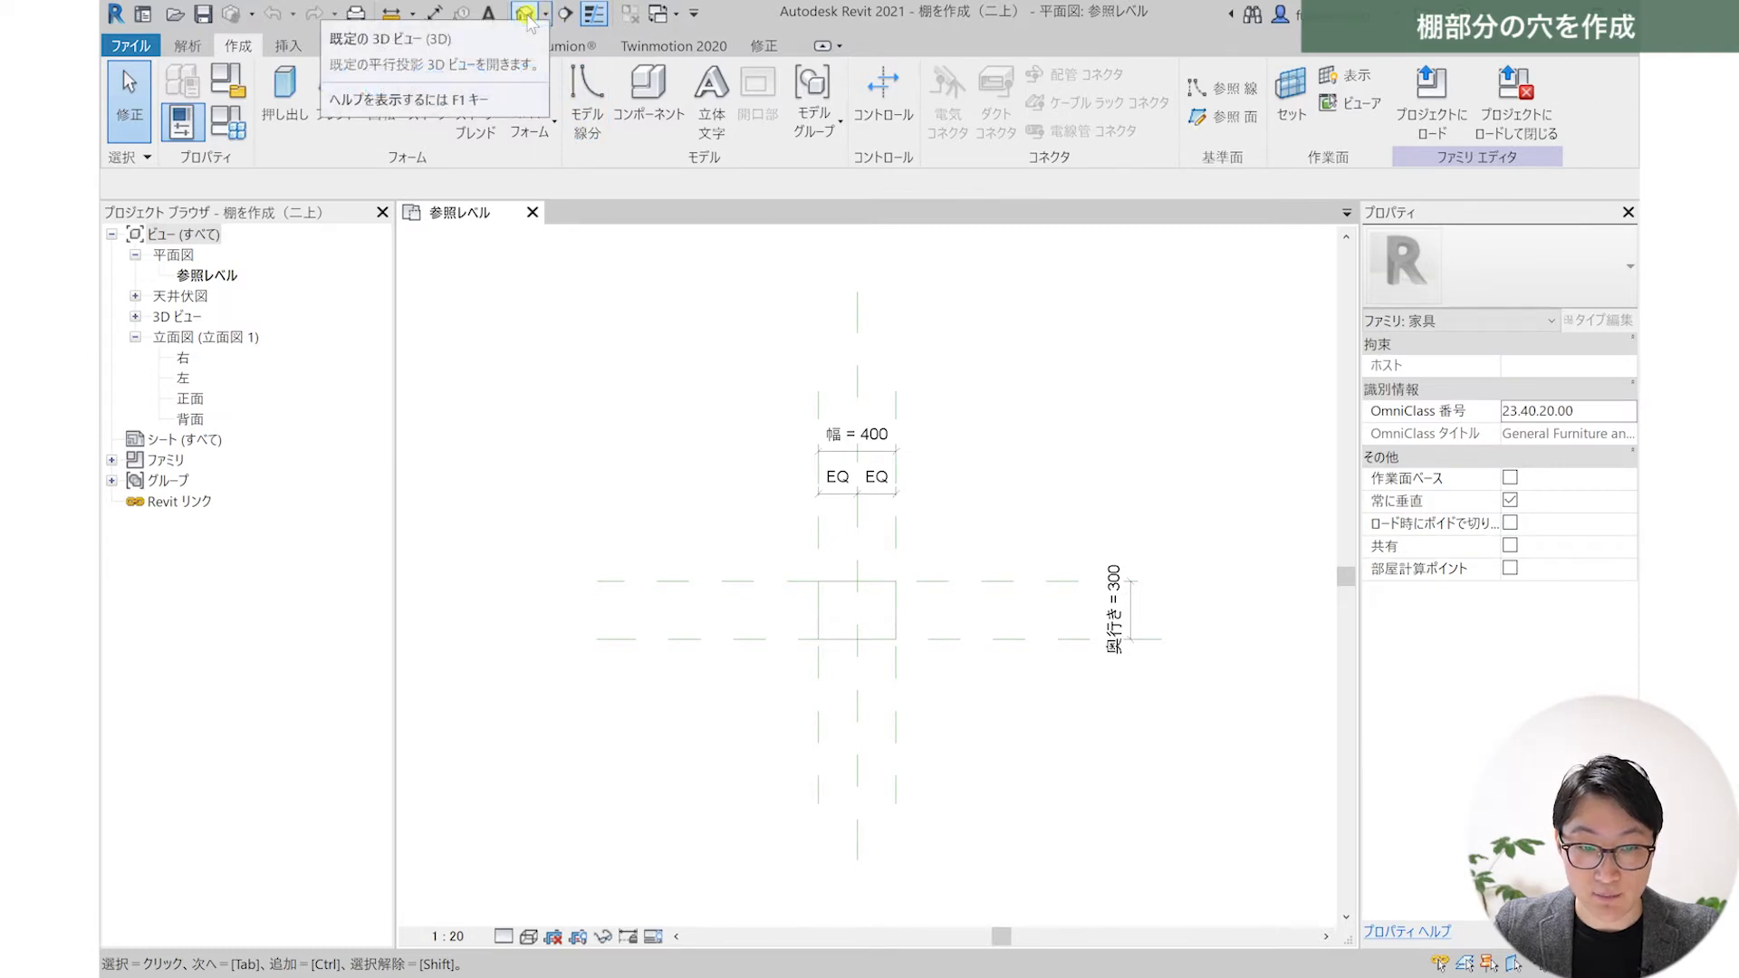
- Show the solid box in the default 3D view and orbit it to another angle
left_click(525, 14)
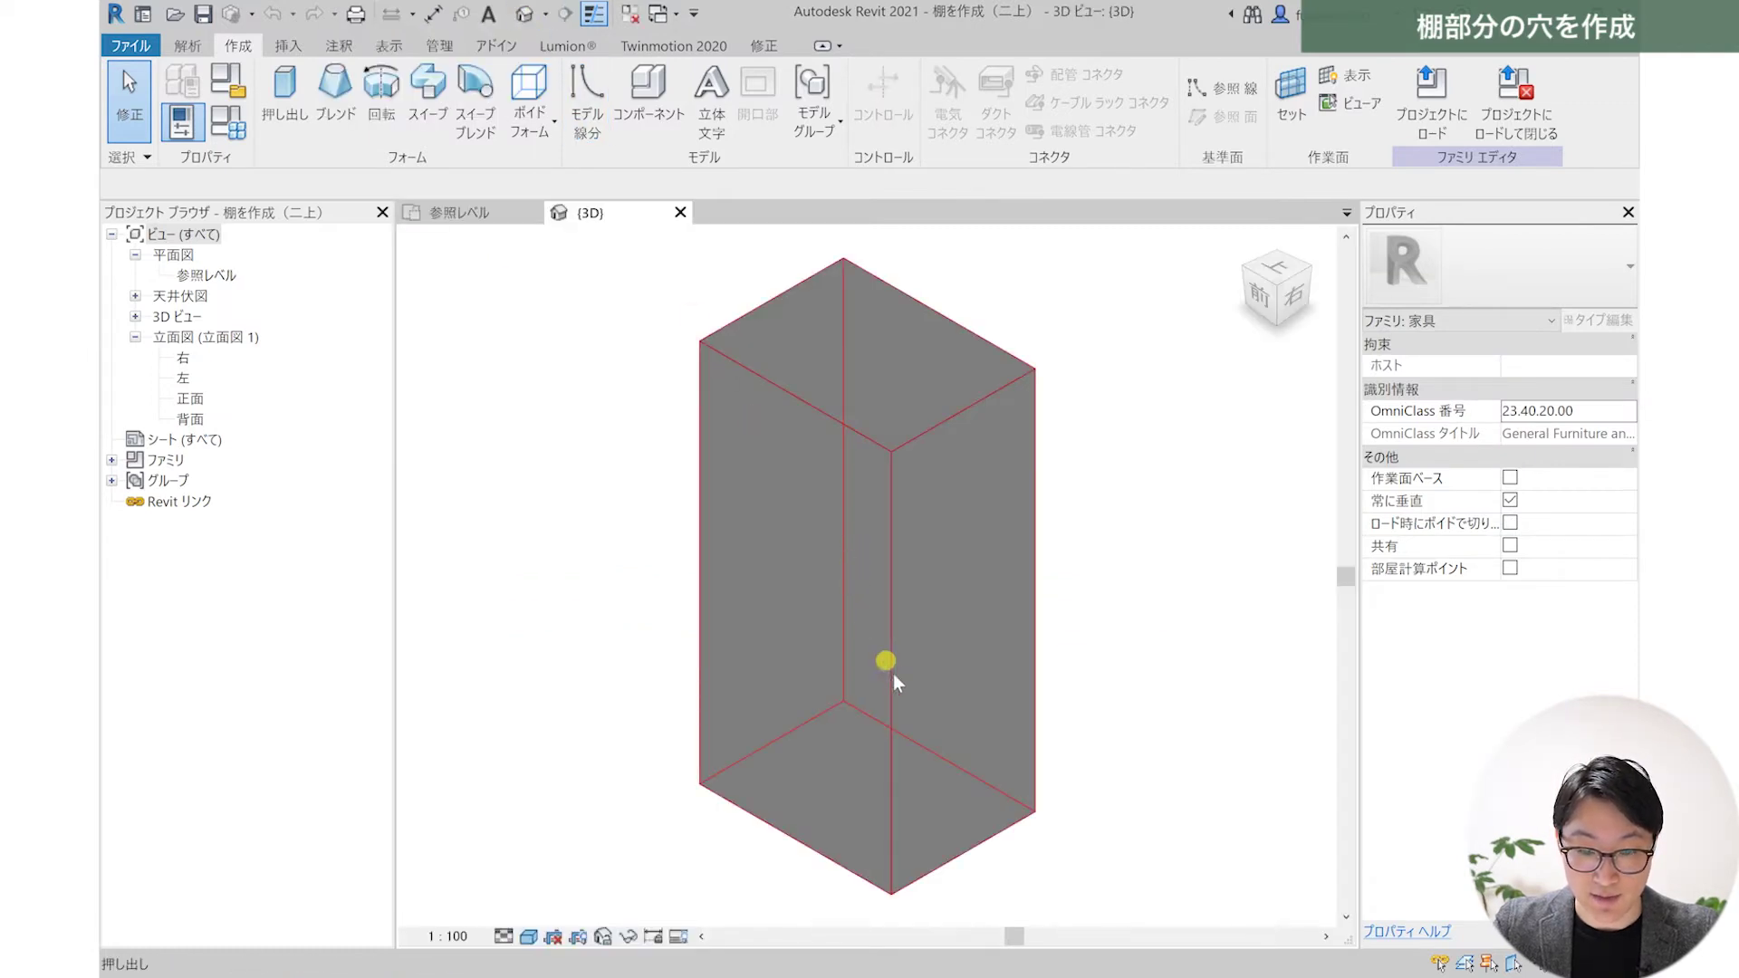
middle_click_drag(888, 670, 1047, 796, "shift")
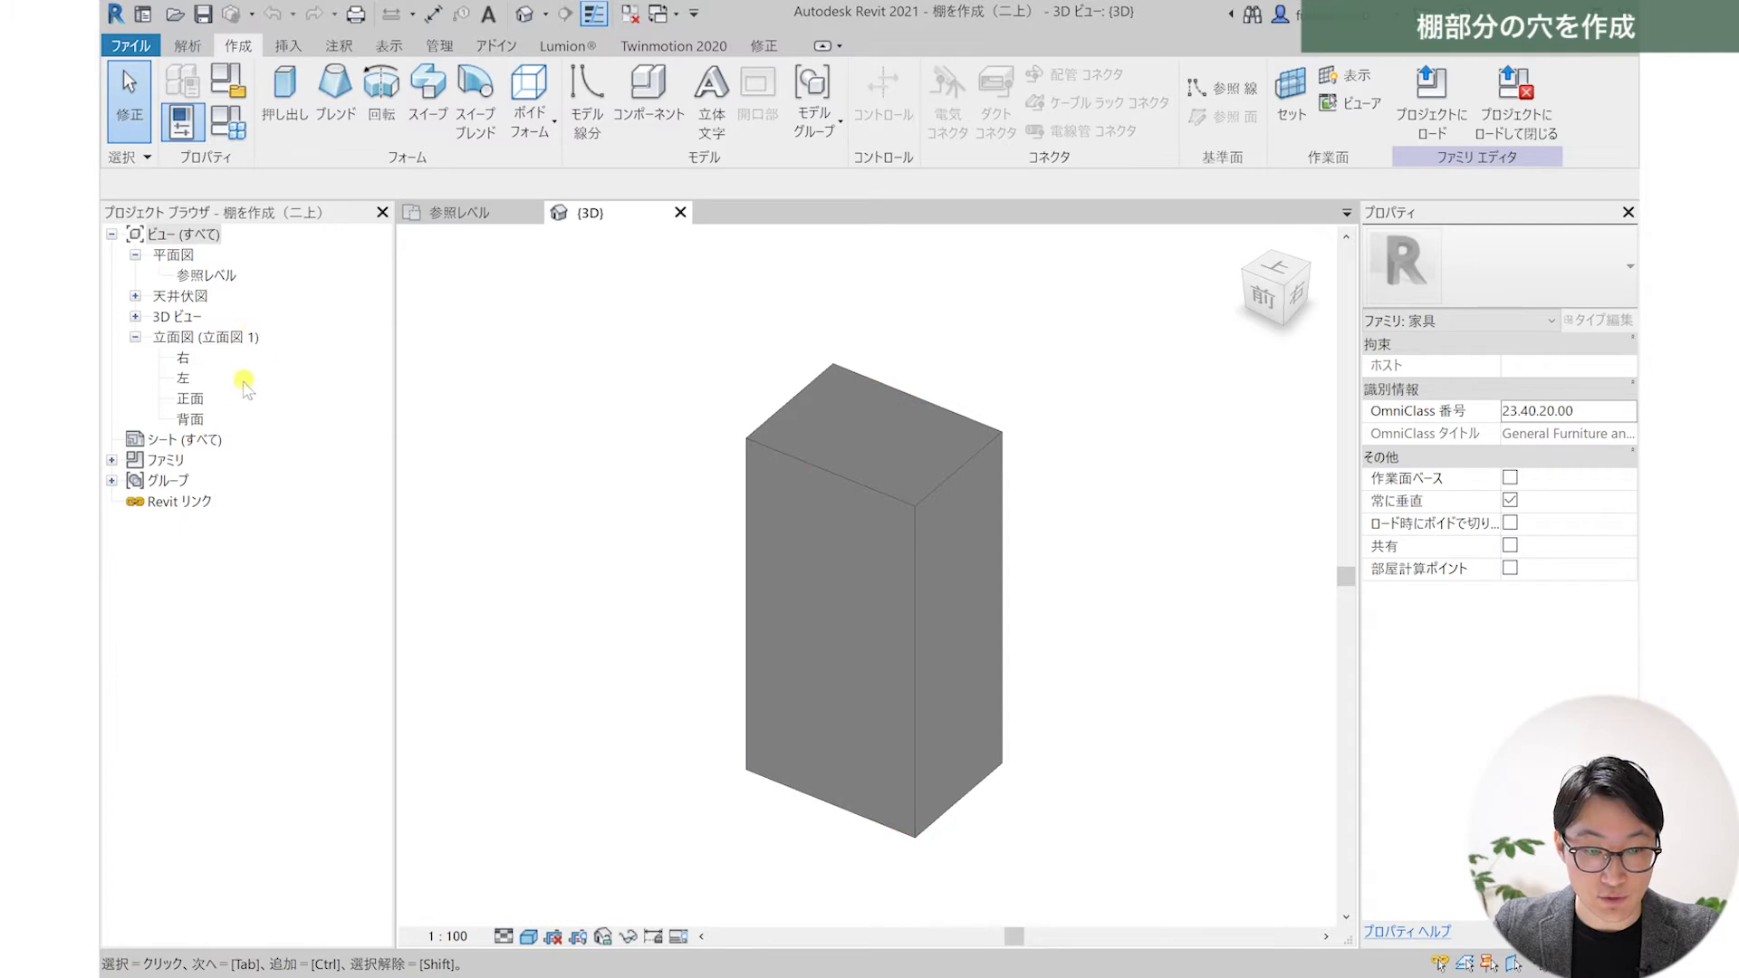
- Open the front (正面) elevation view with nothing selected
double_click(198, 400)
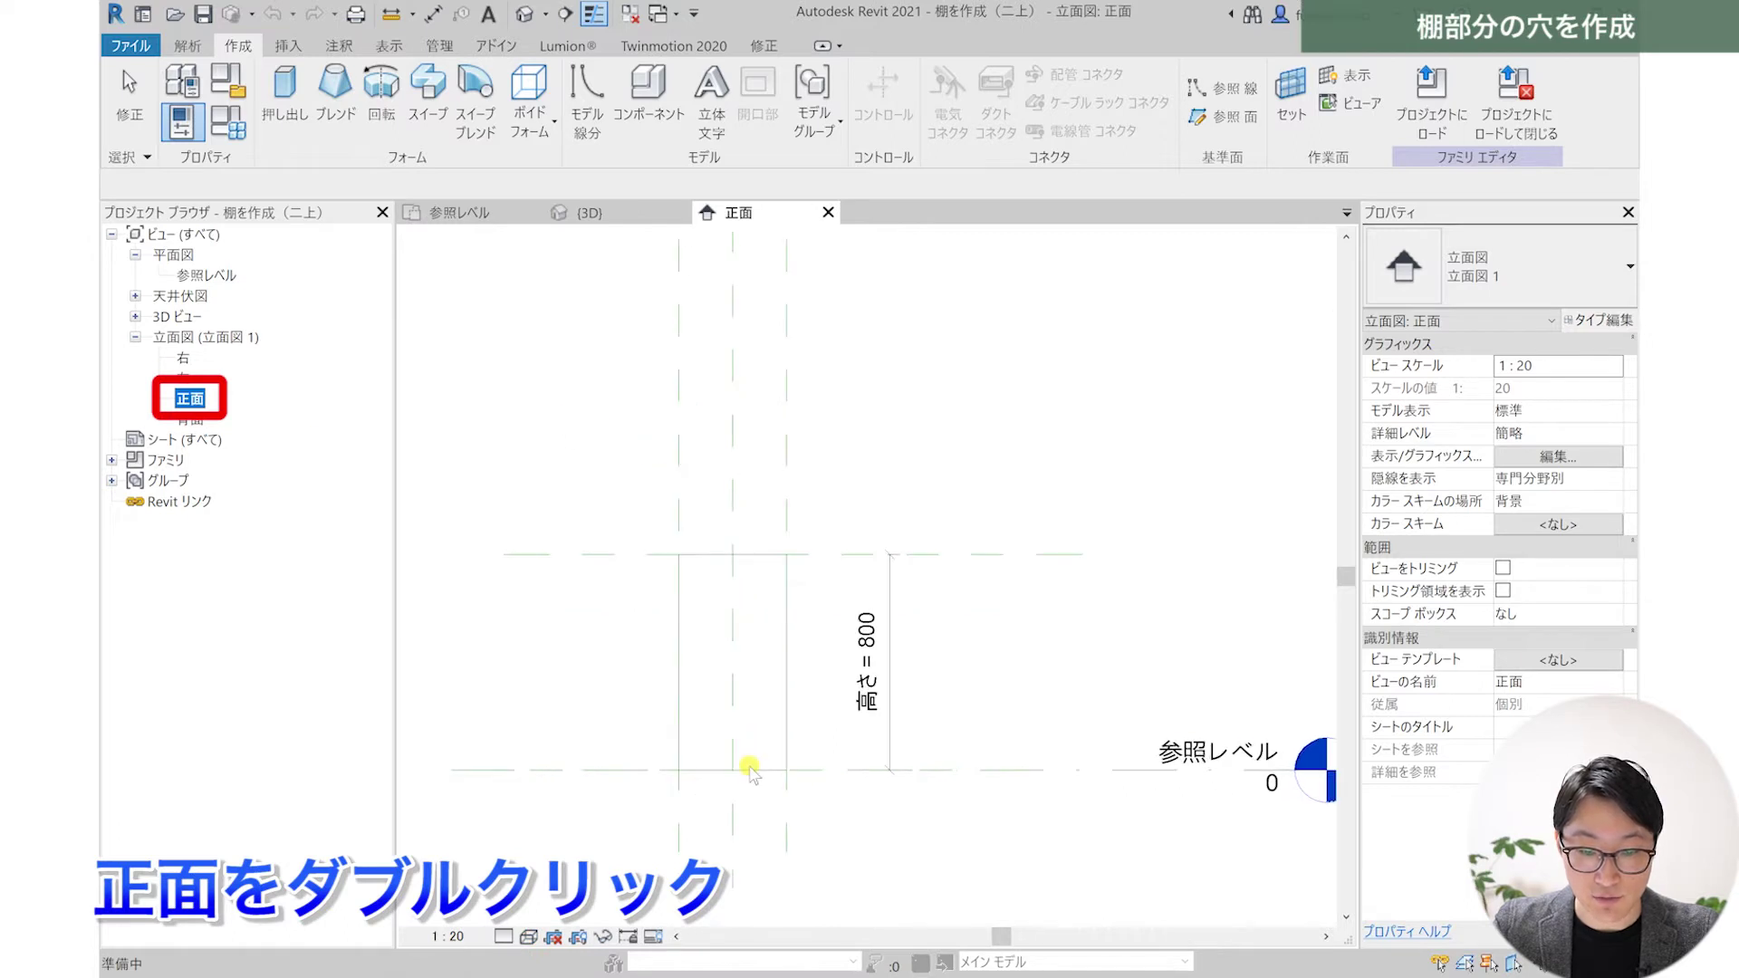
scroll(749, 772, "up", 3)
left_click(779, 697)
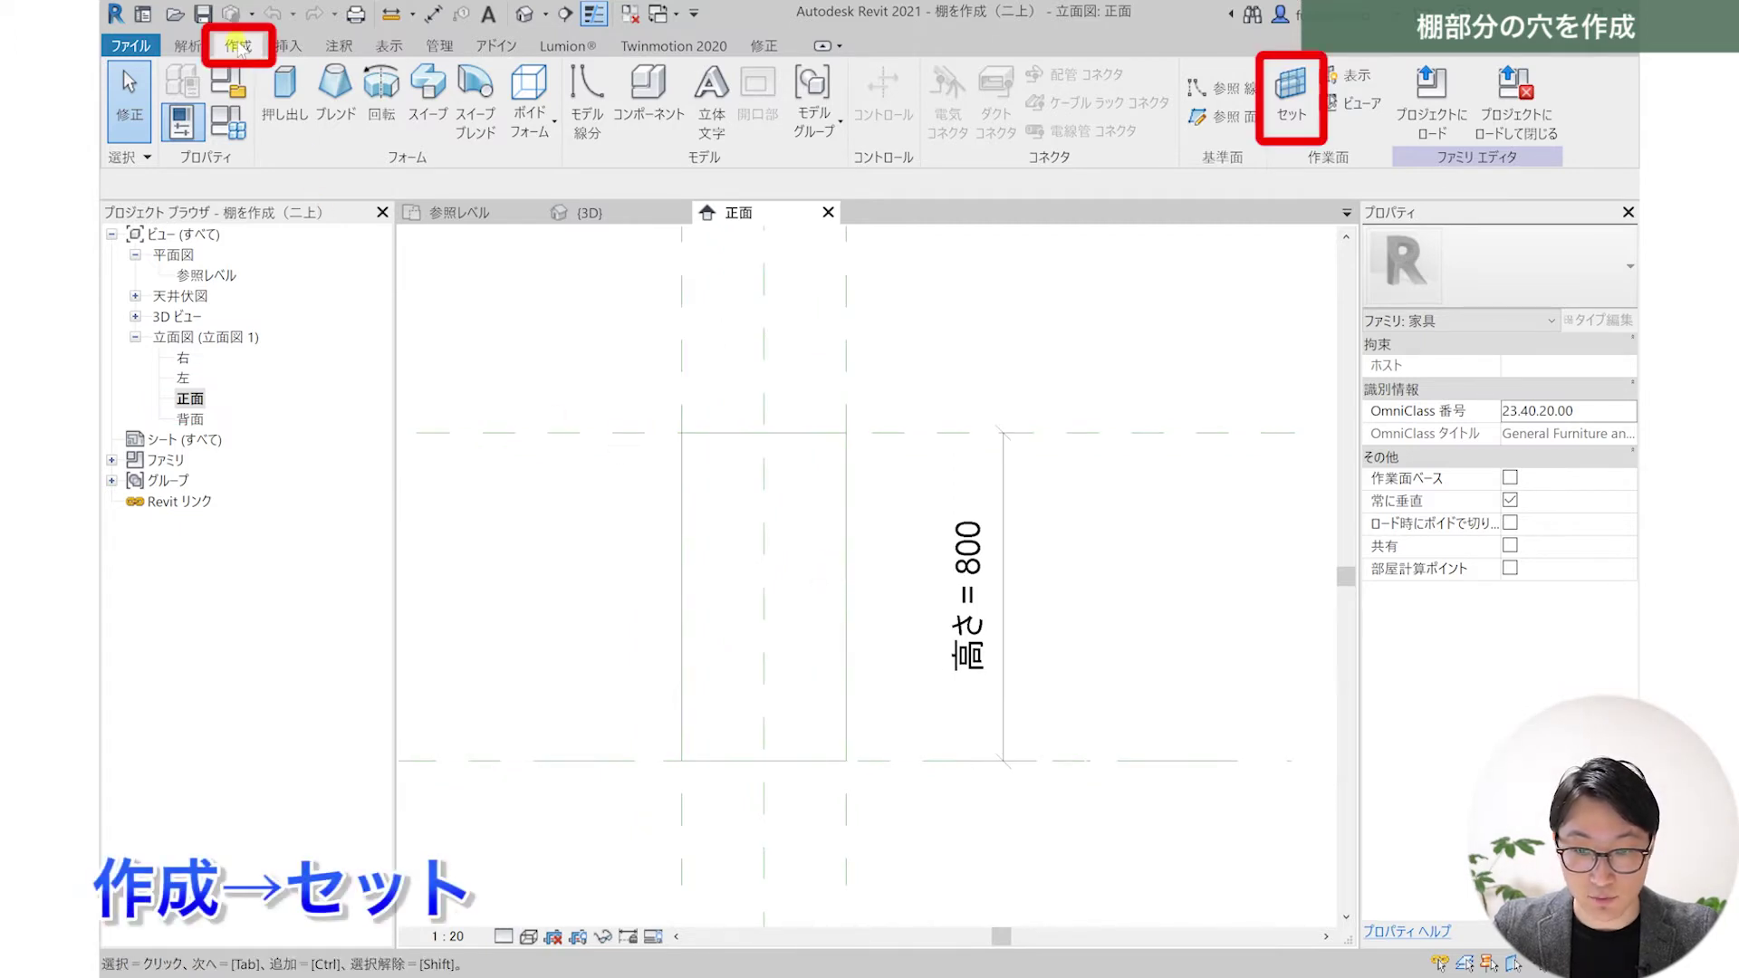
- Make Reference Plane : Front (参照面：前面) the current work plane
left_click(1287, 120)
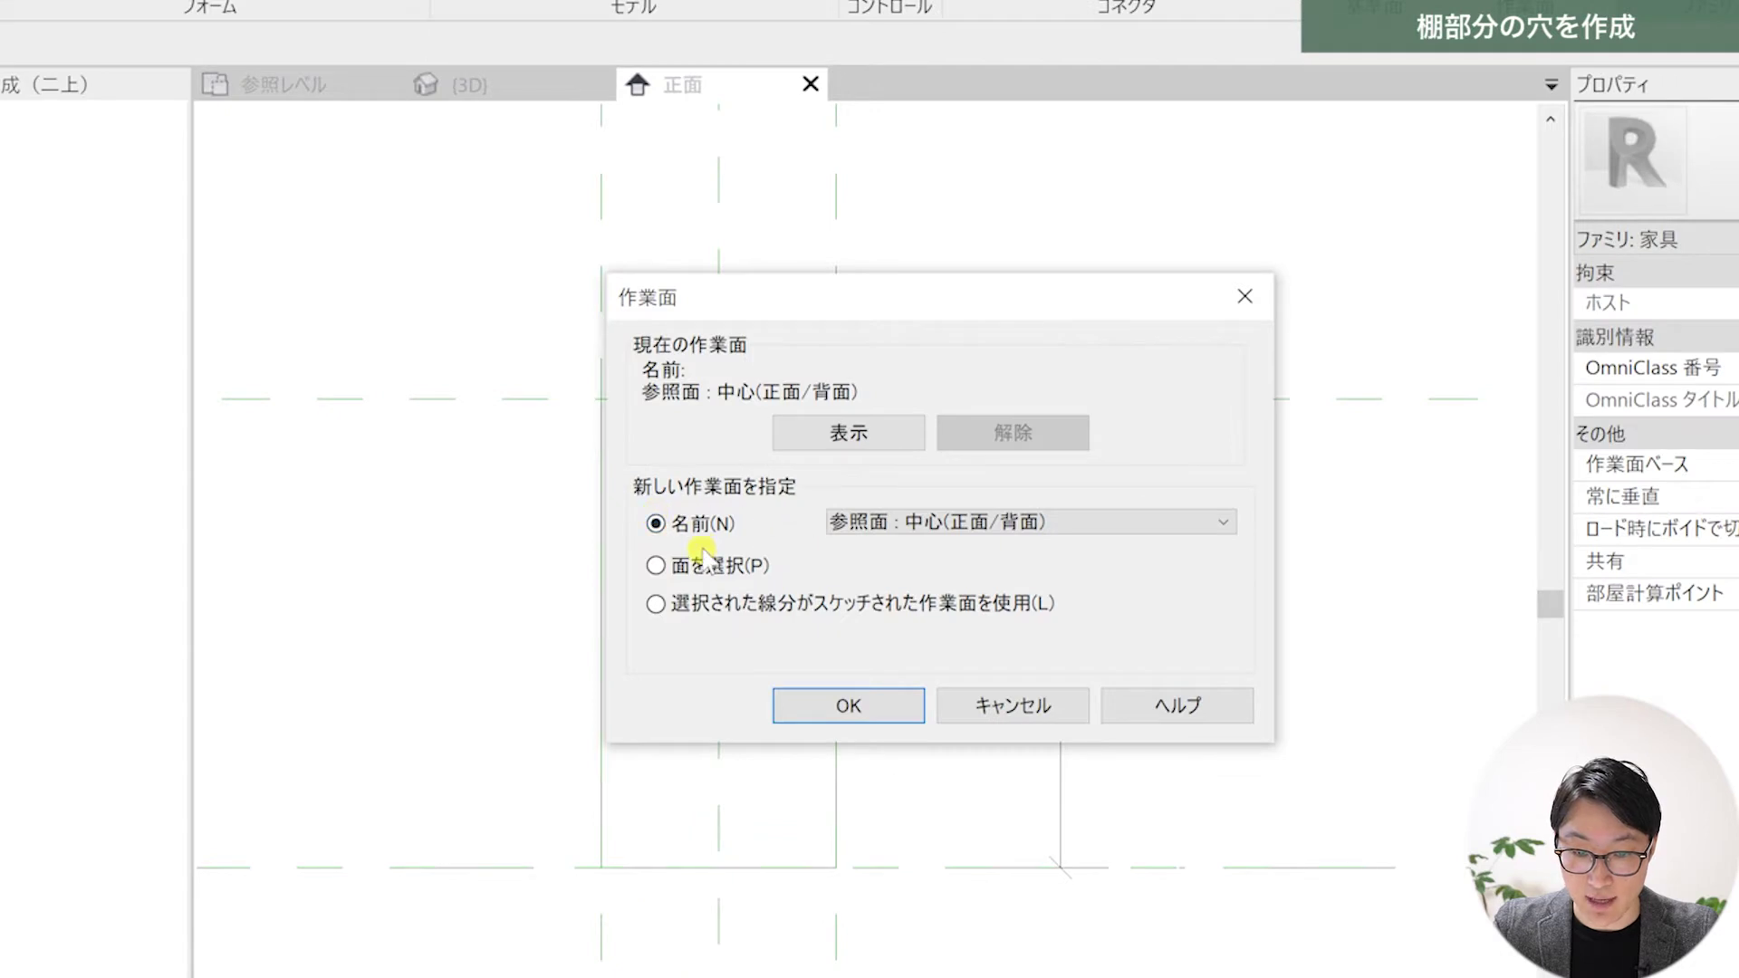
left_click(1086, 529)
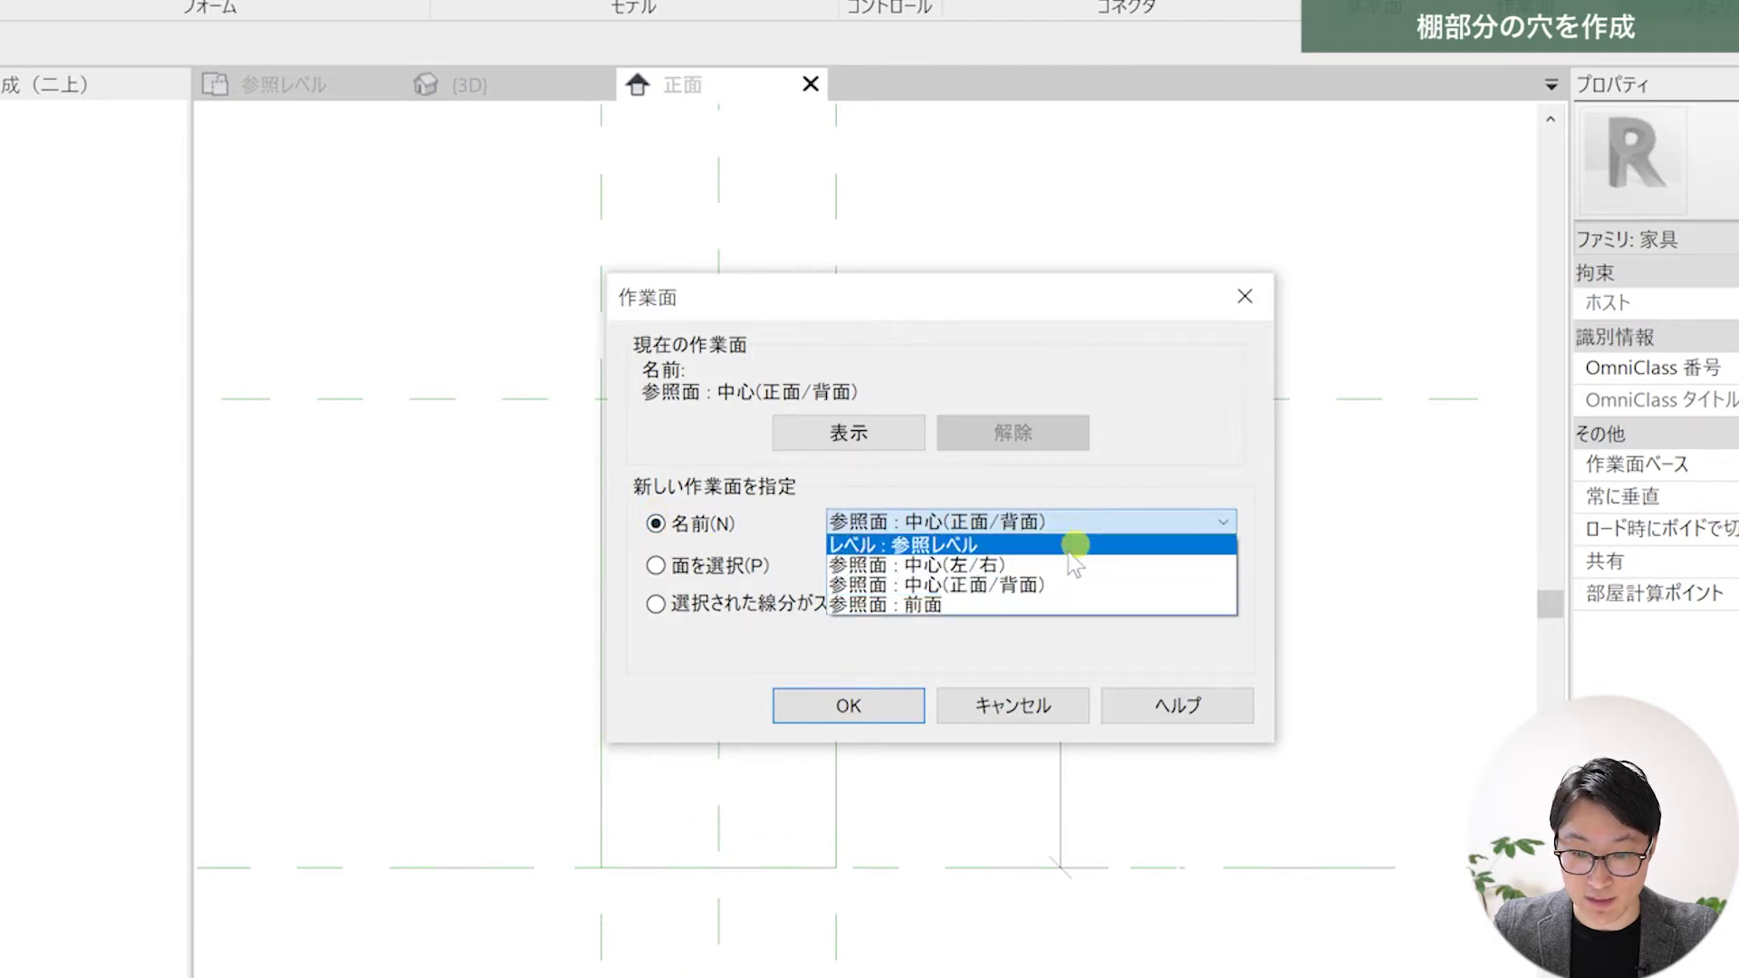
left_click(973, 603)
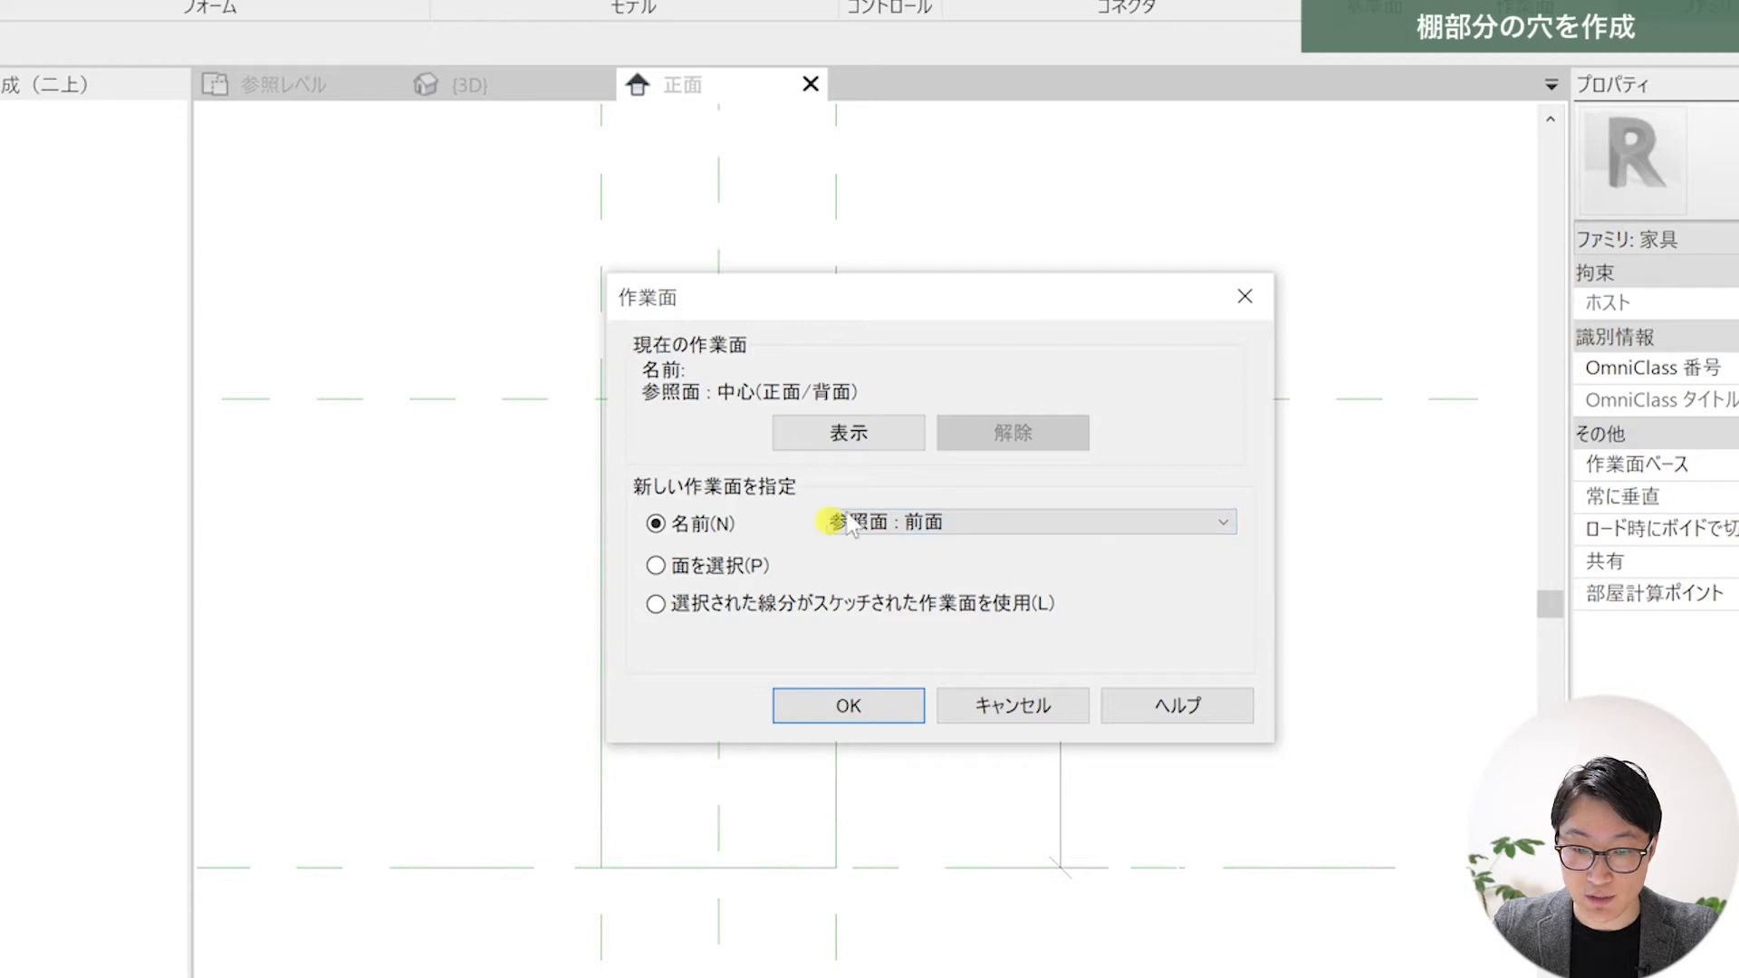
left_click(834, 706)
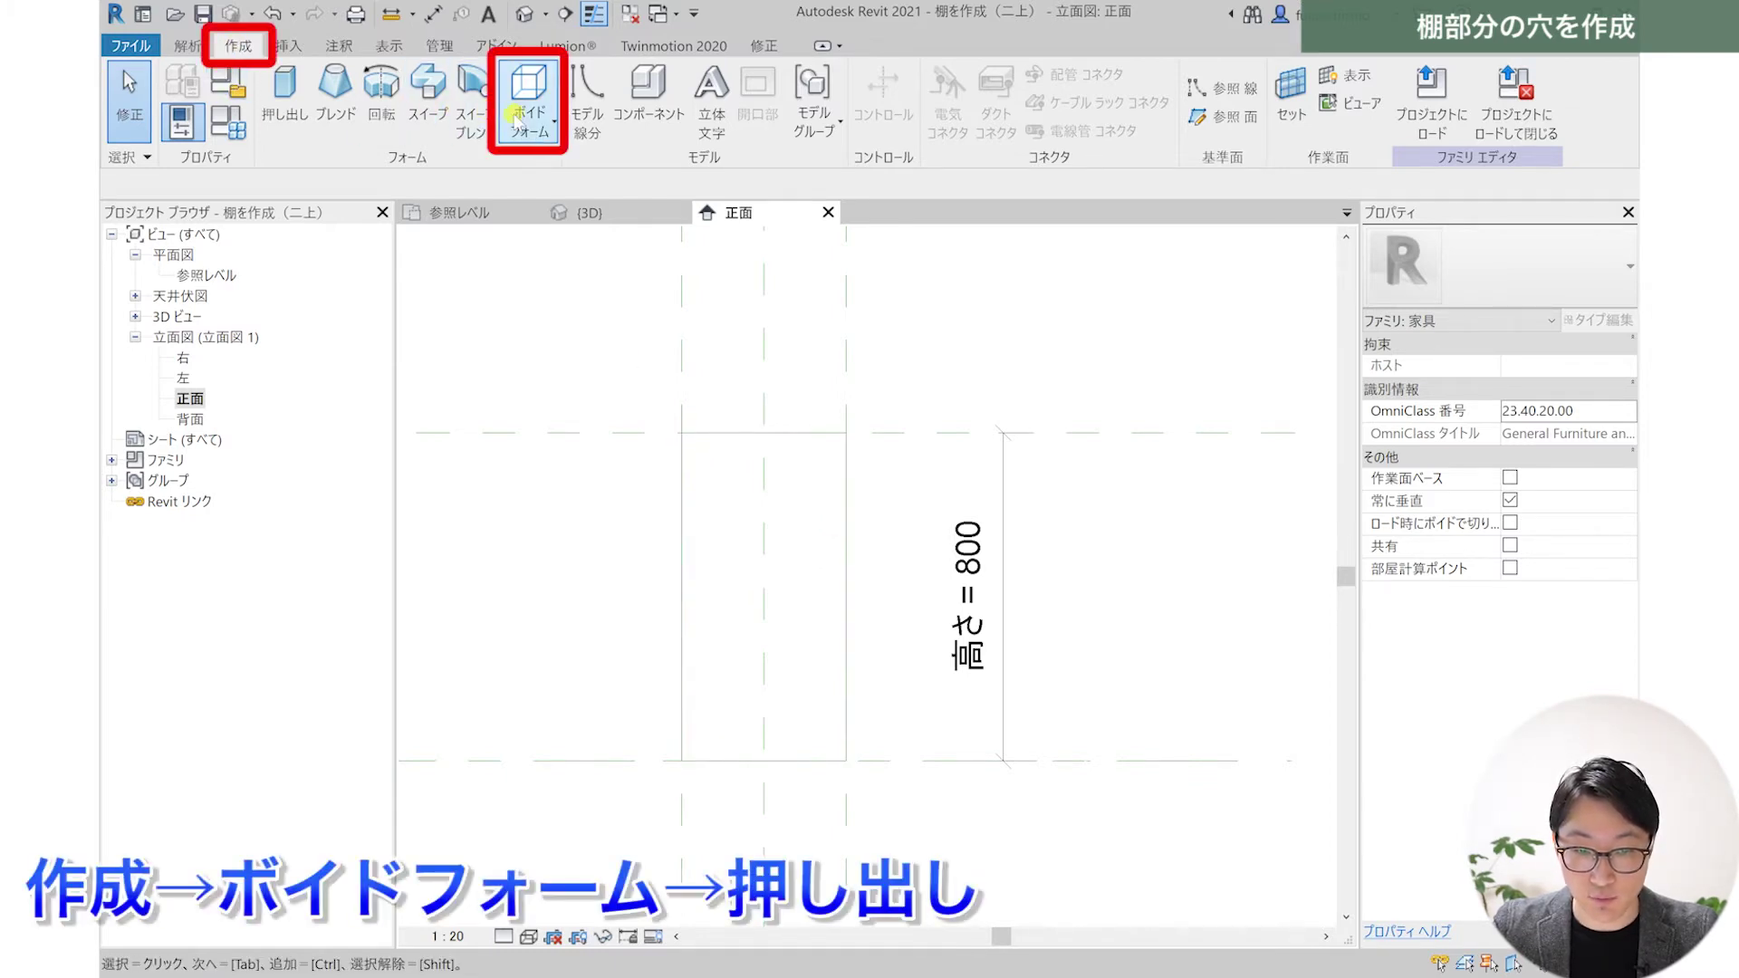
- Start a void extrusion and draw a two-corner rectangle inside the box outline
left_click(540, 134)
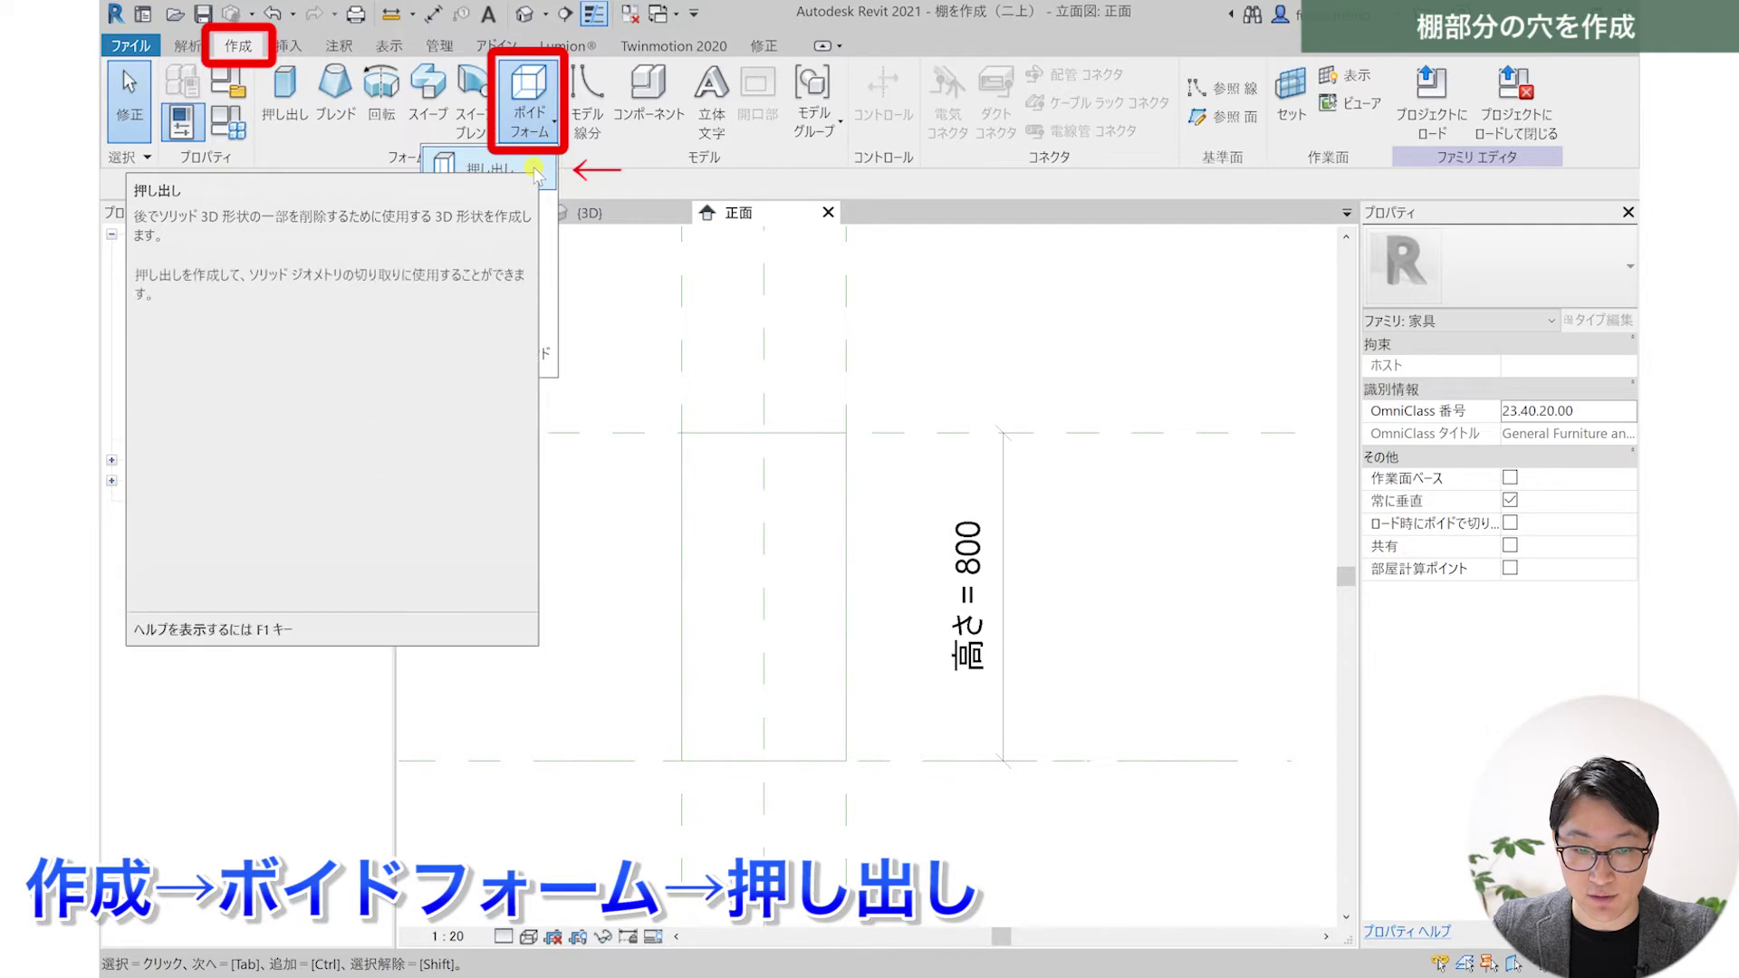
left_click(535, 172)
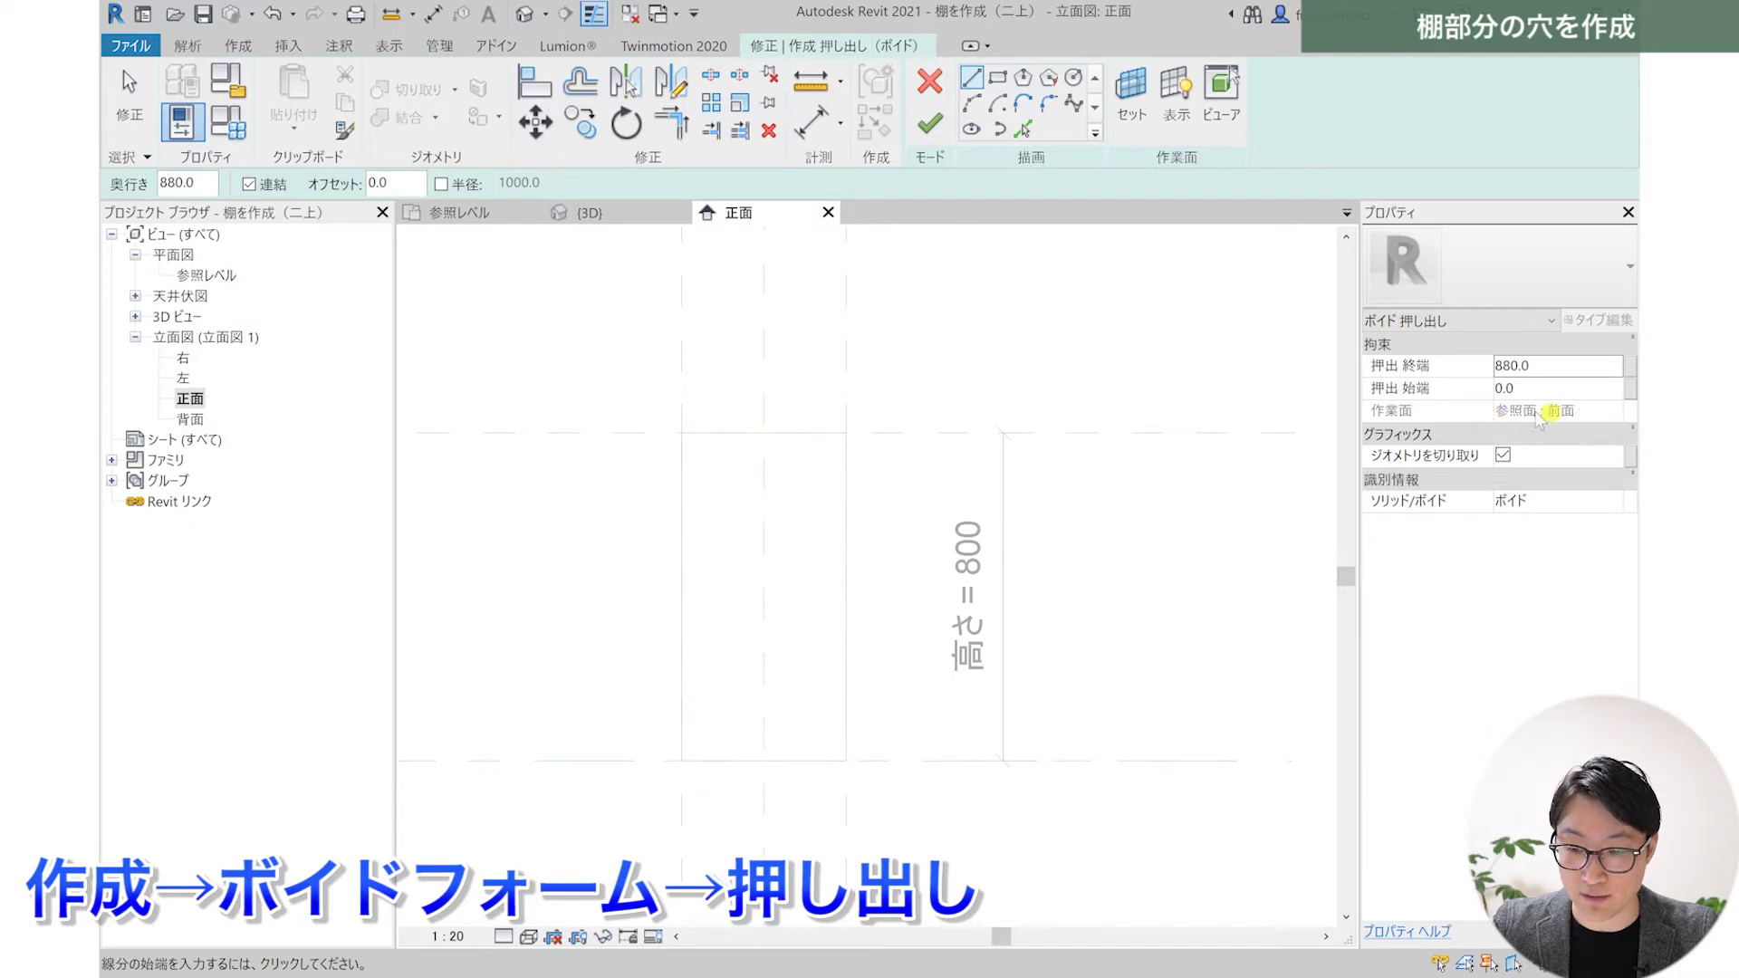
left_click(1002, 79)
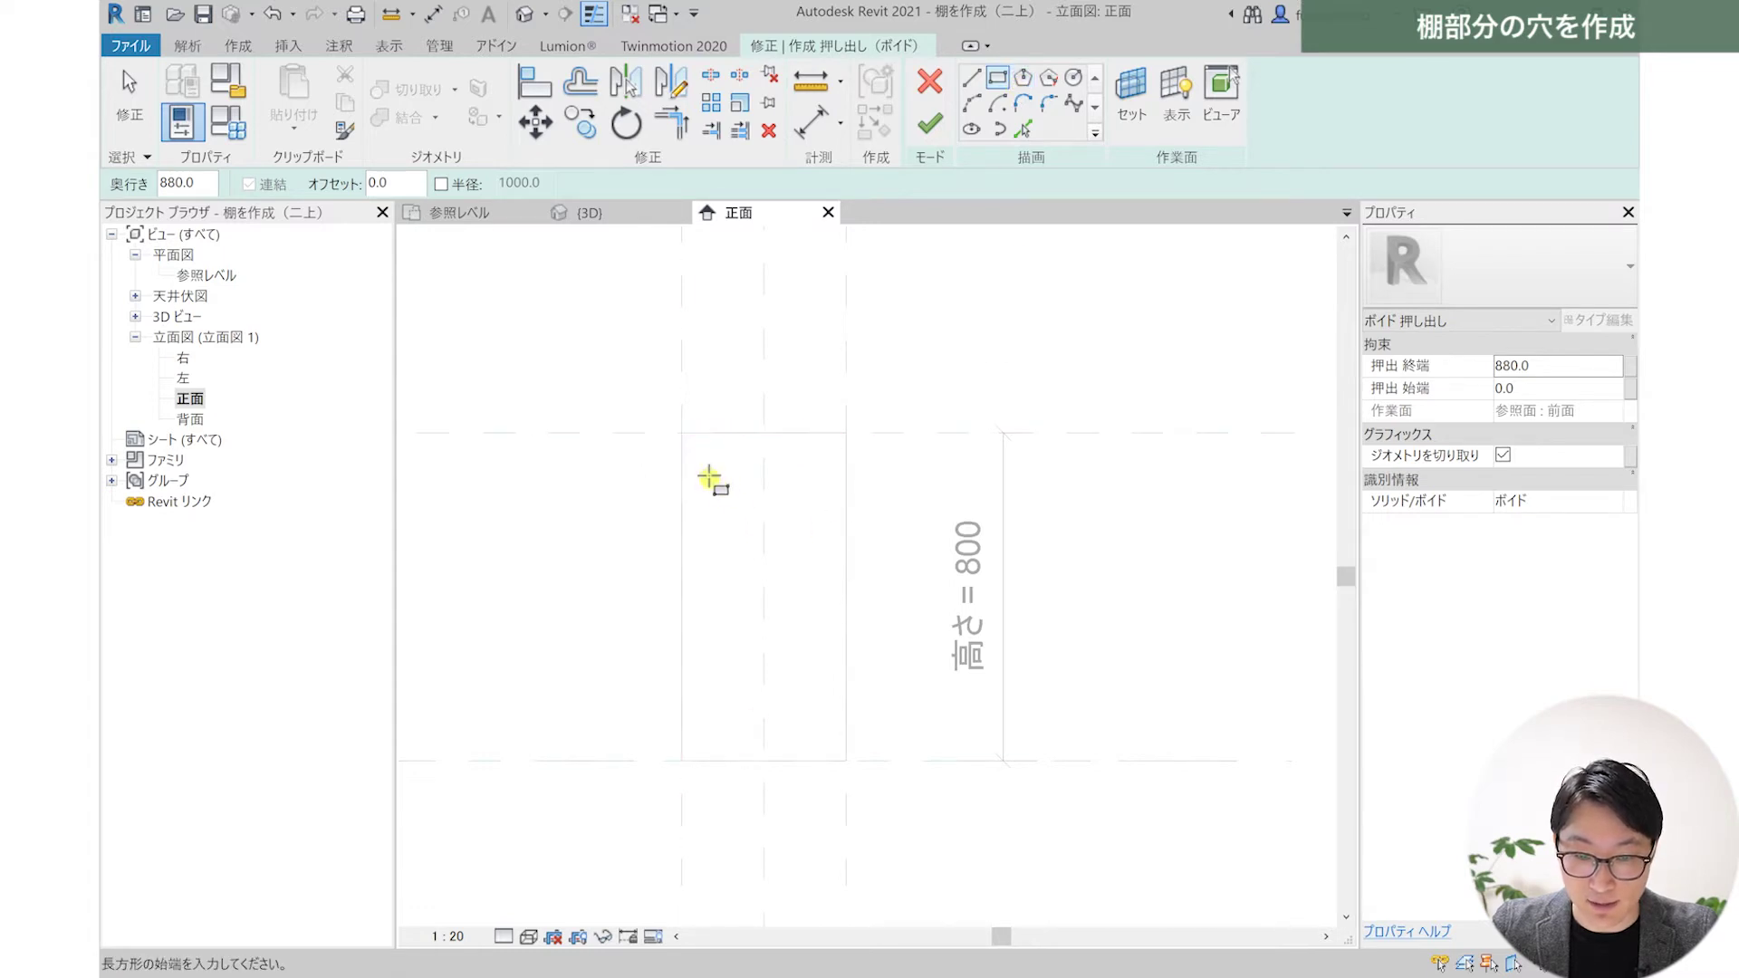
left_click(706, 466)
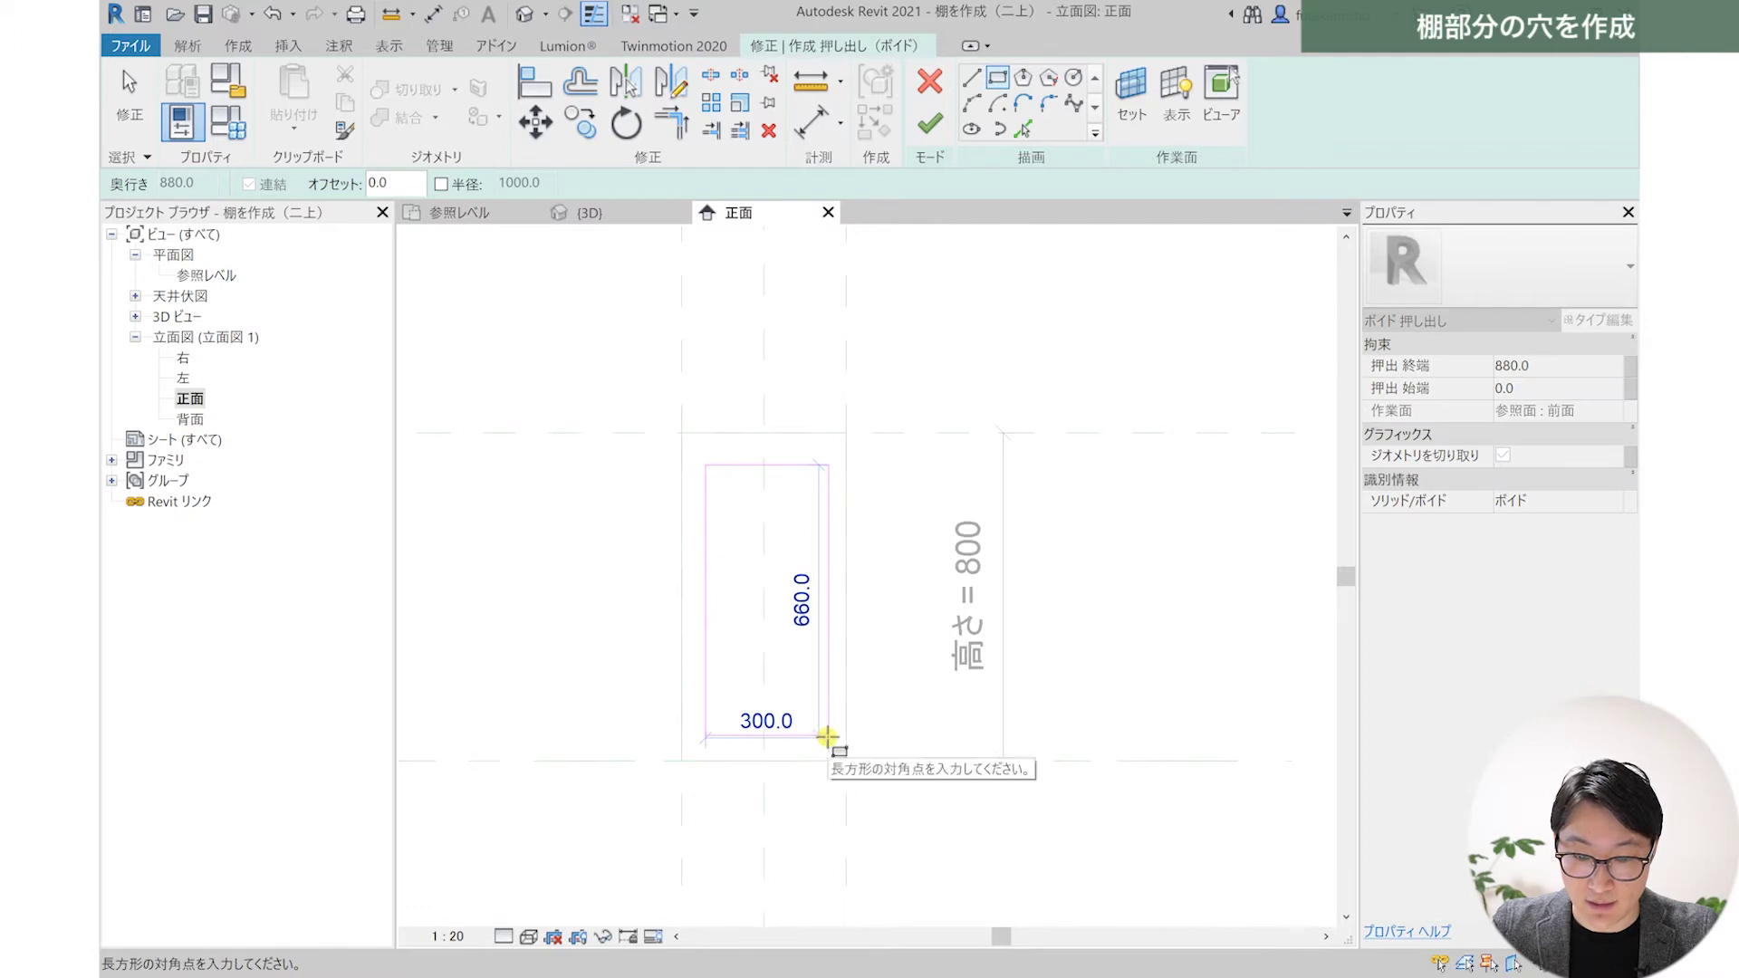
left_click(827, 737)
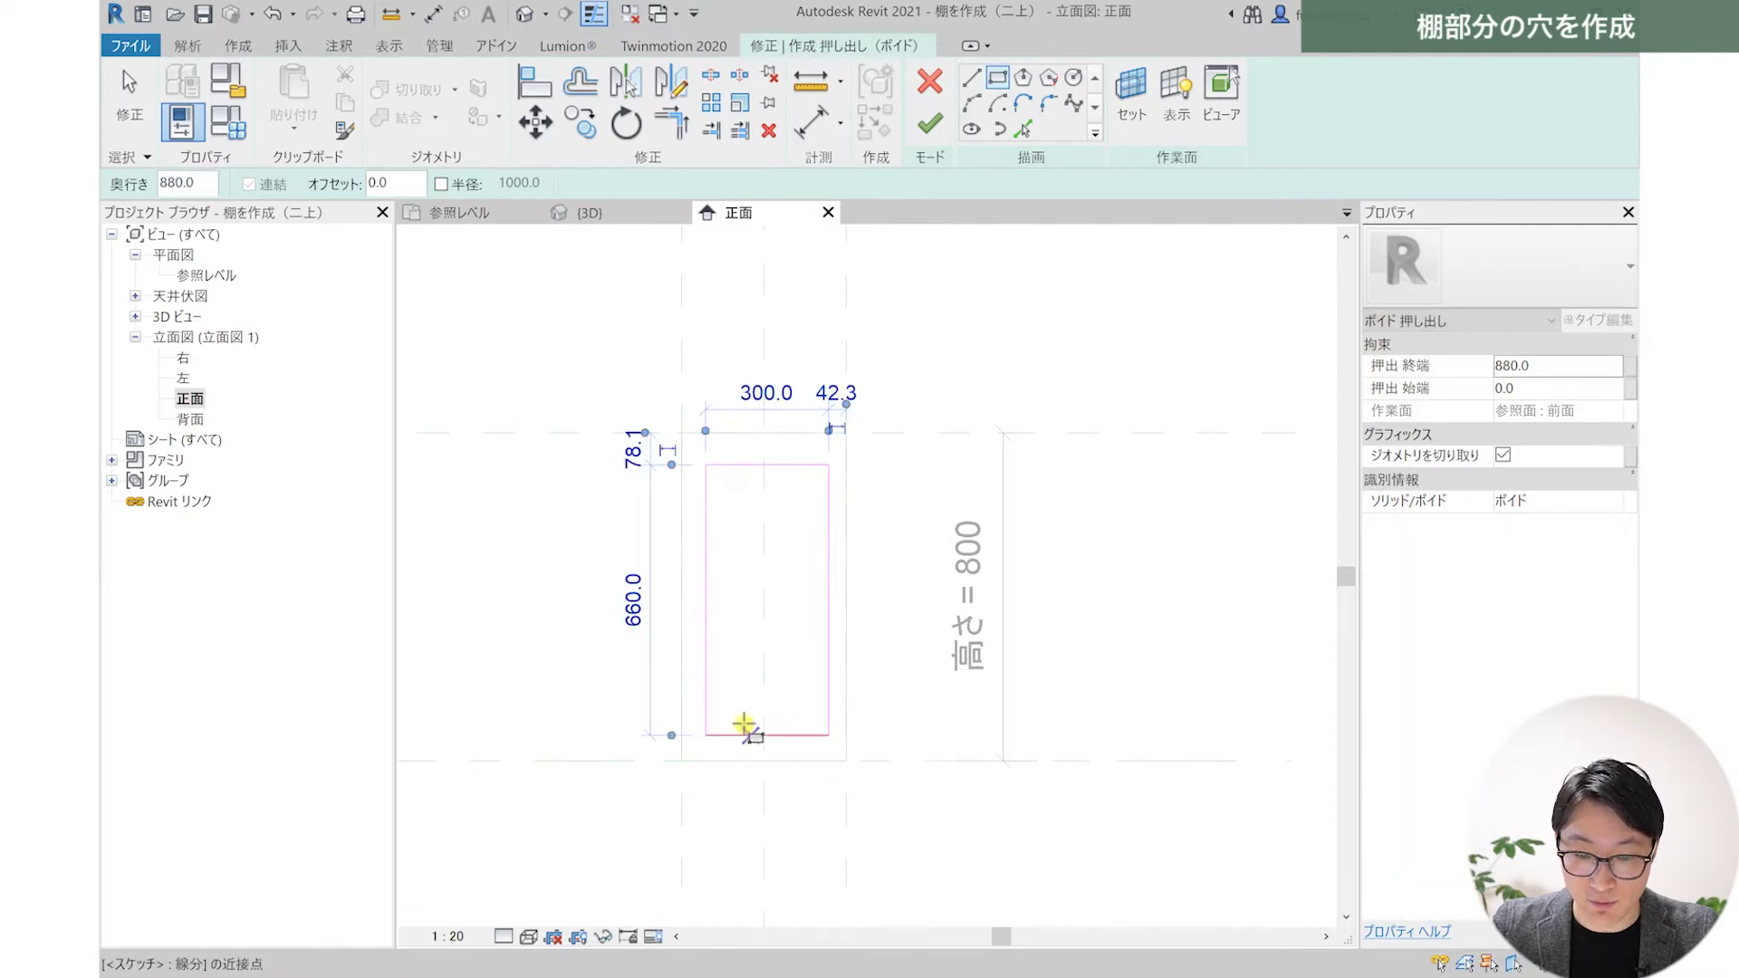
scroll(739, 725, "up", 2)
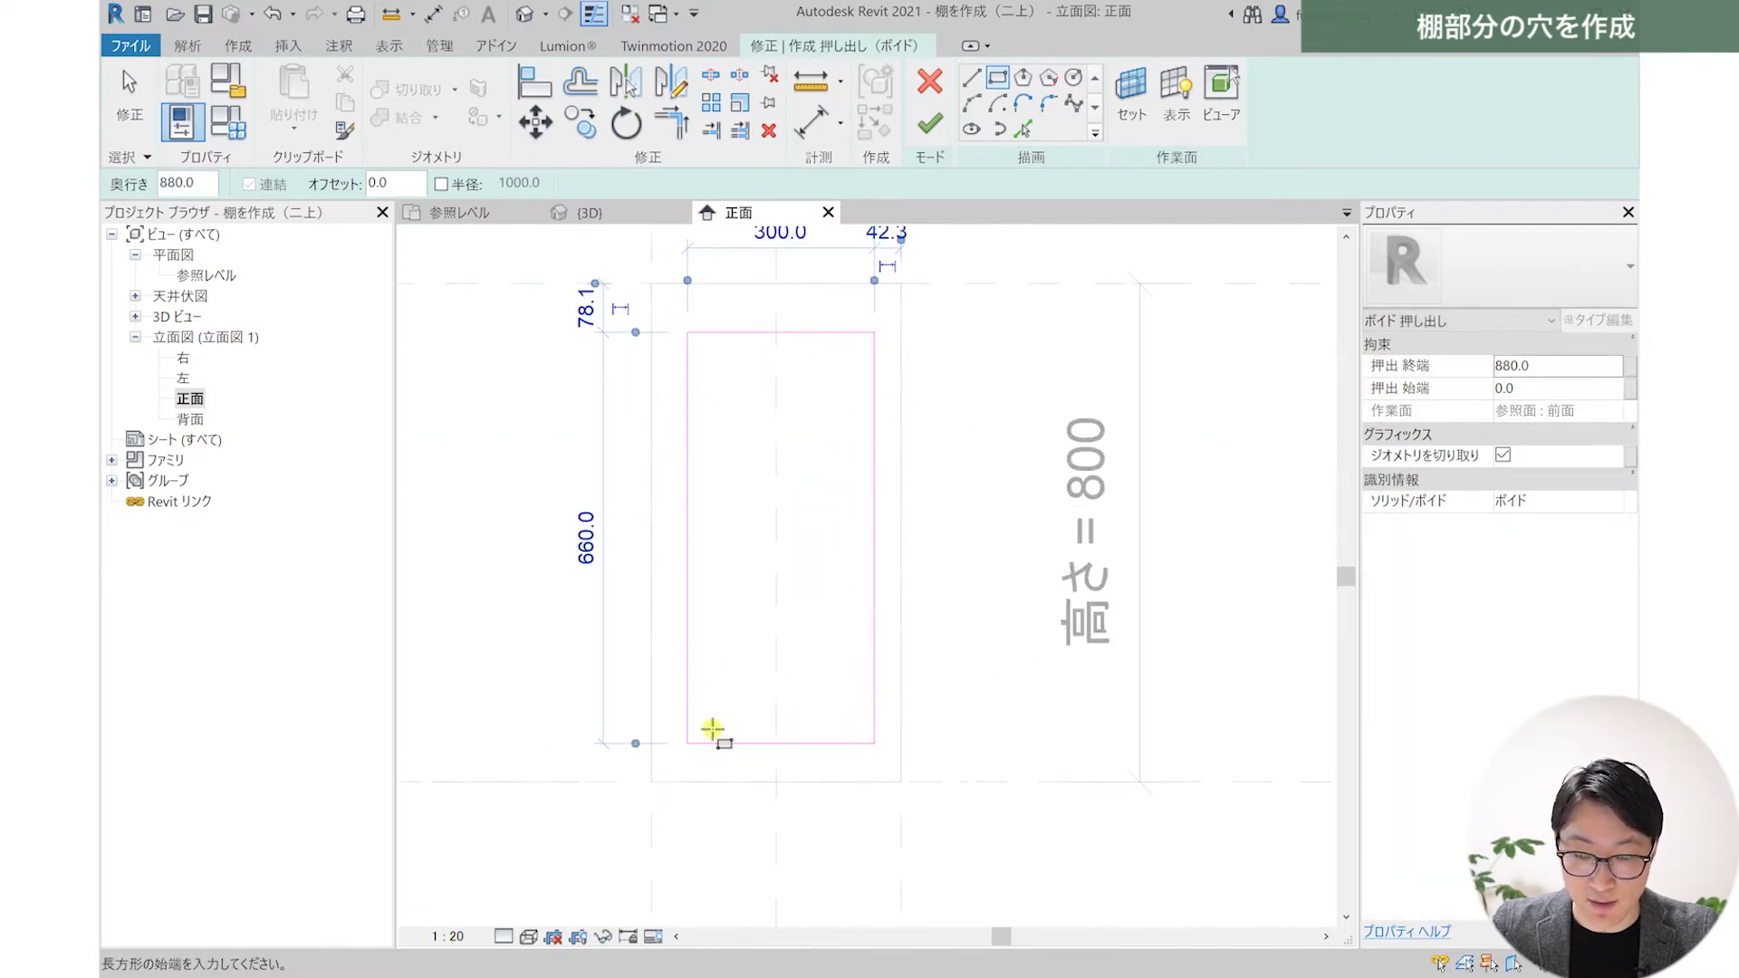
left_click(122, 107)
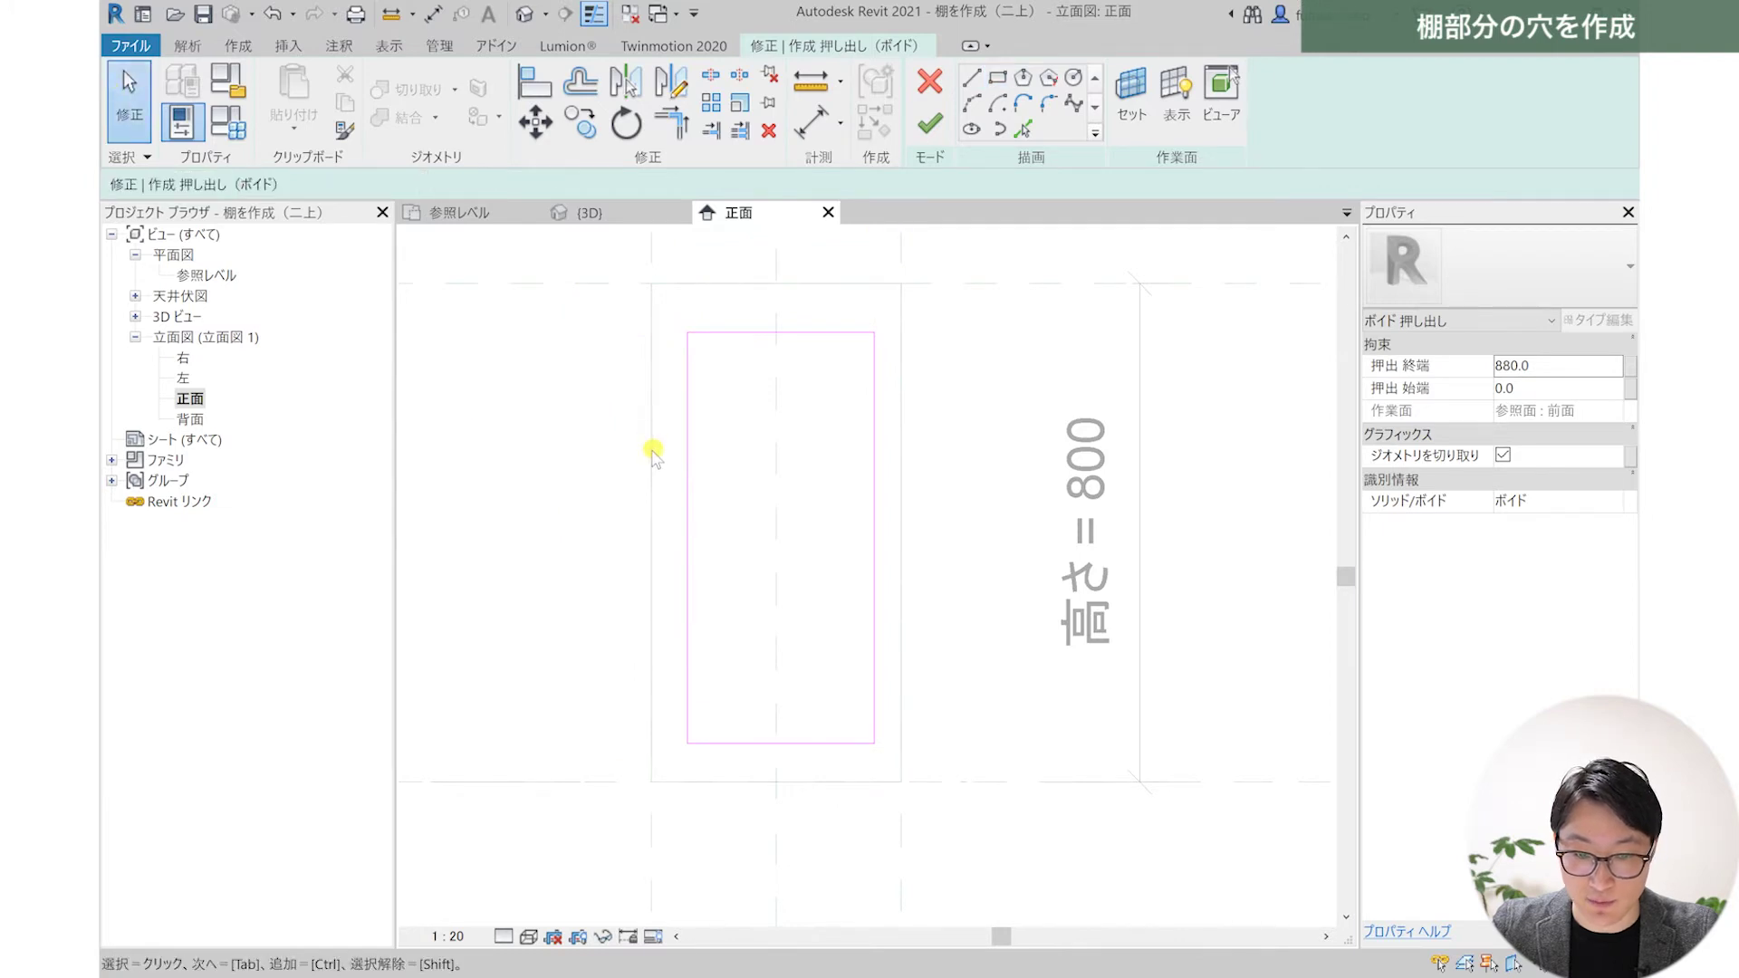
middle_click_drag(652, 455, 665, 486)
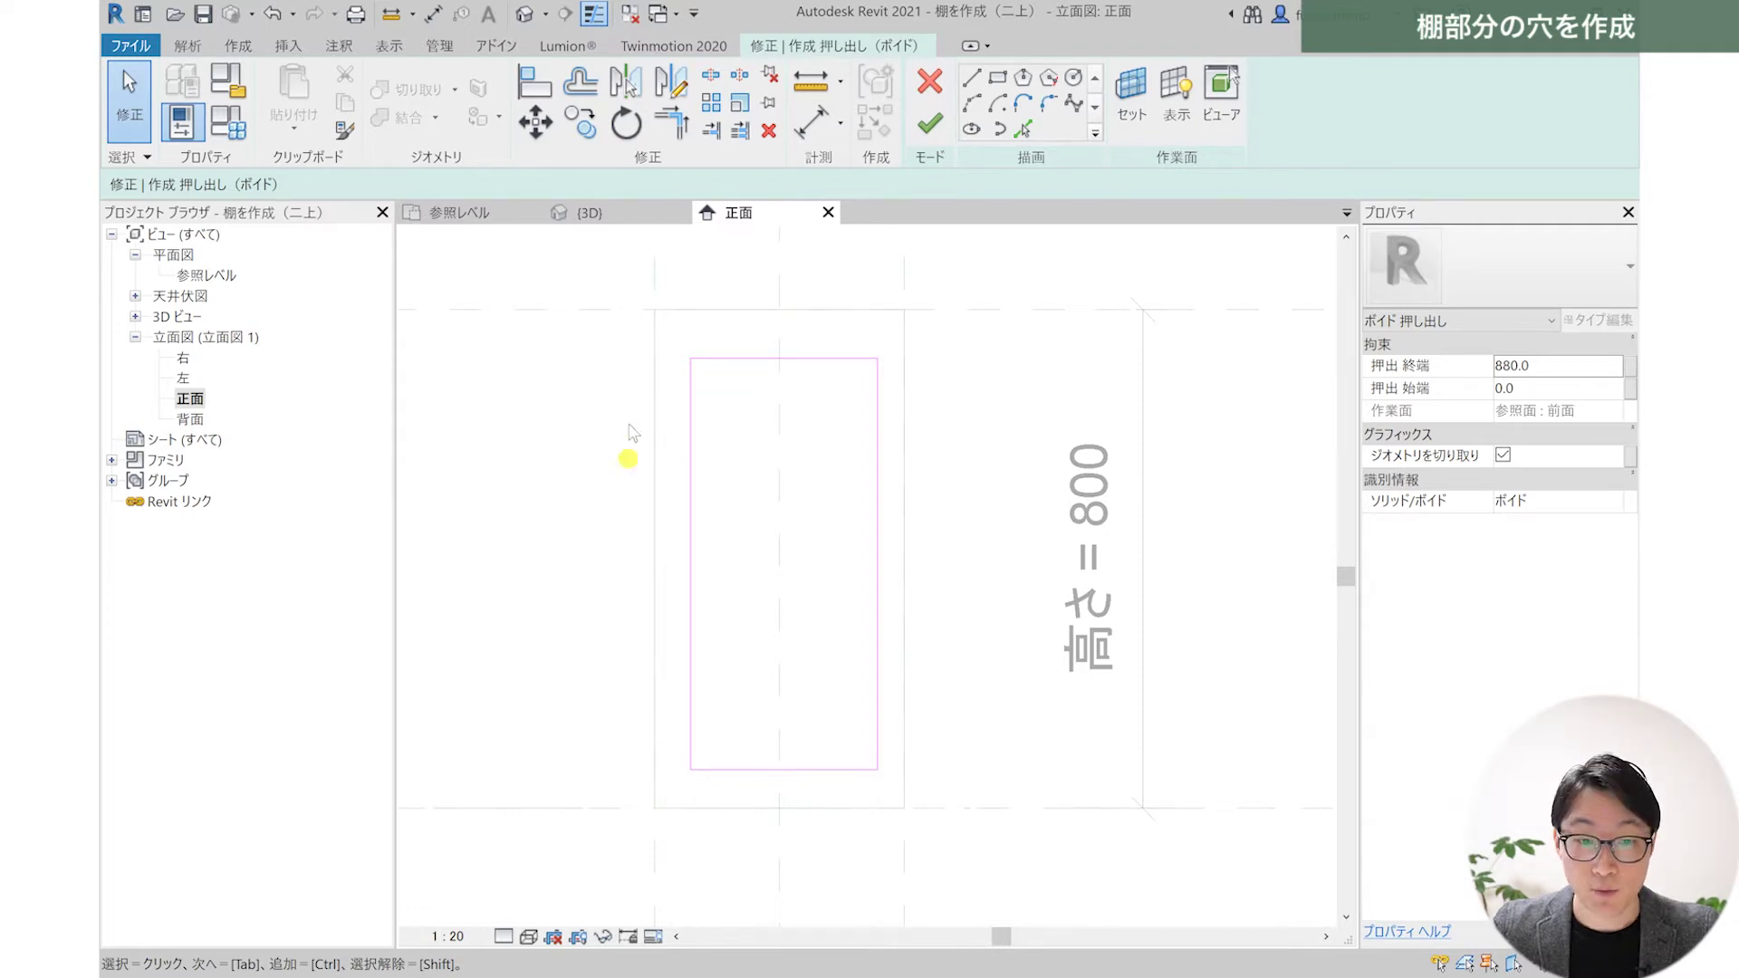
left_click(389, 47)
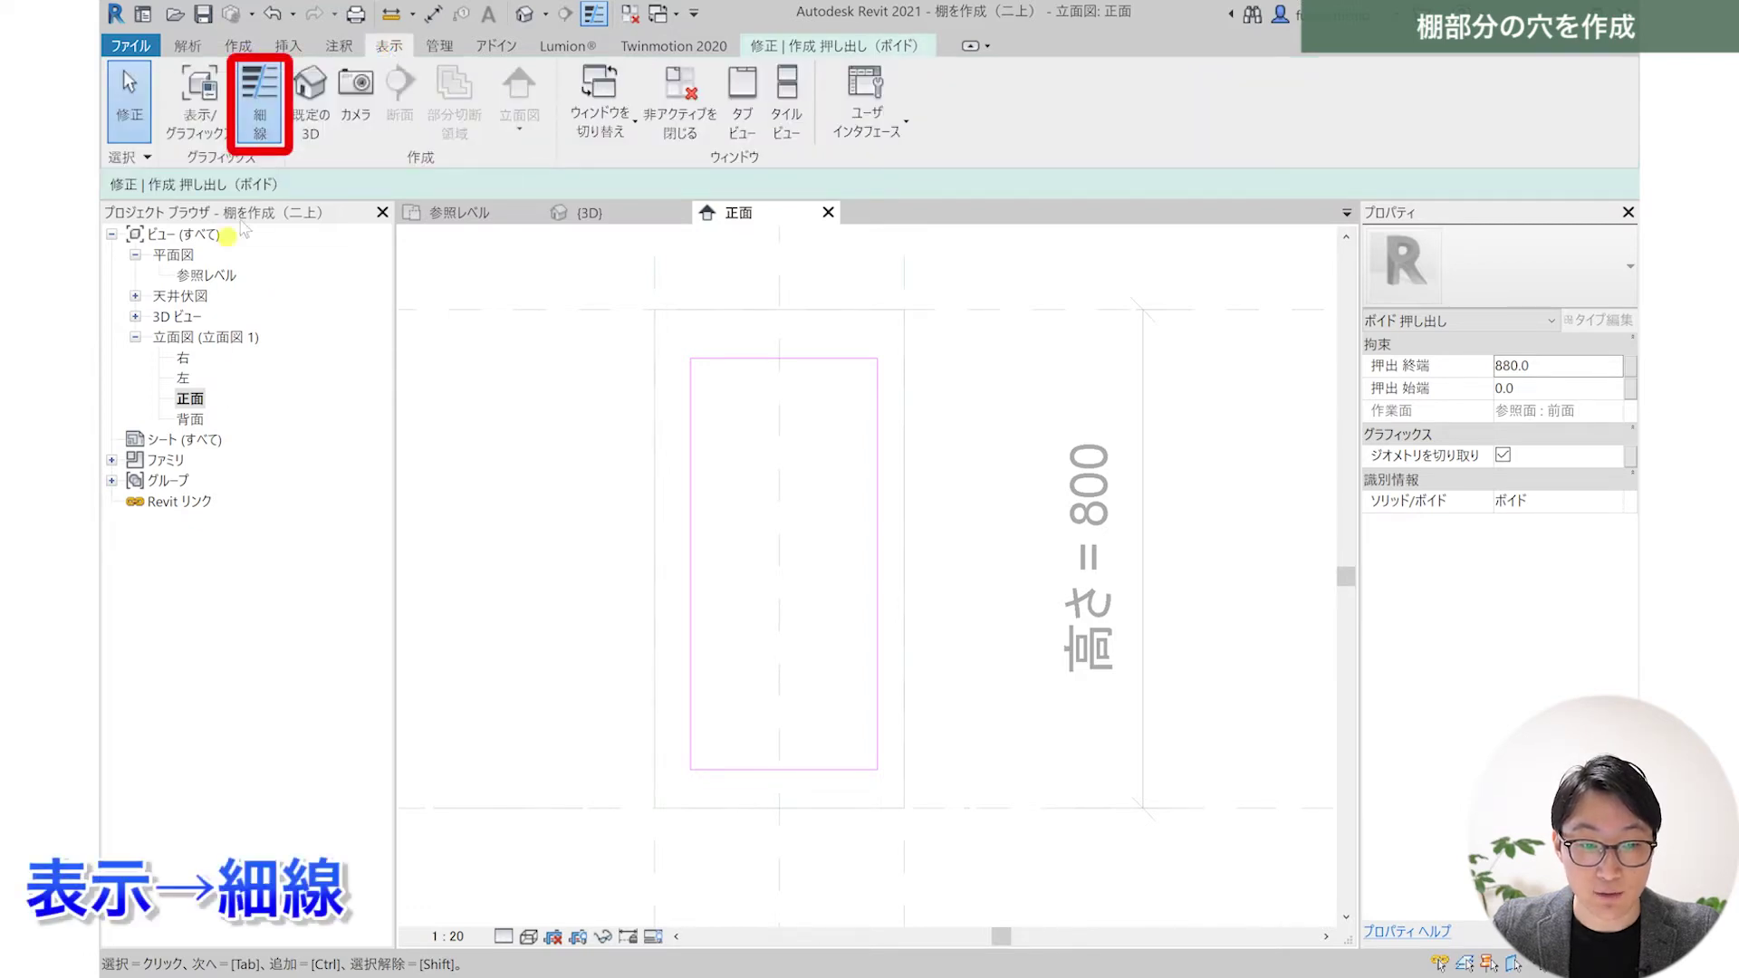
left_click(269, 134)
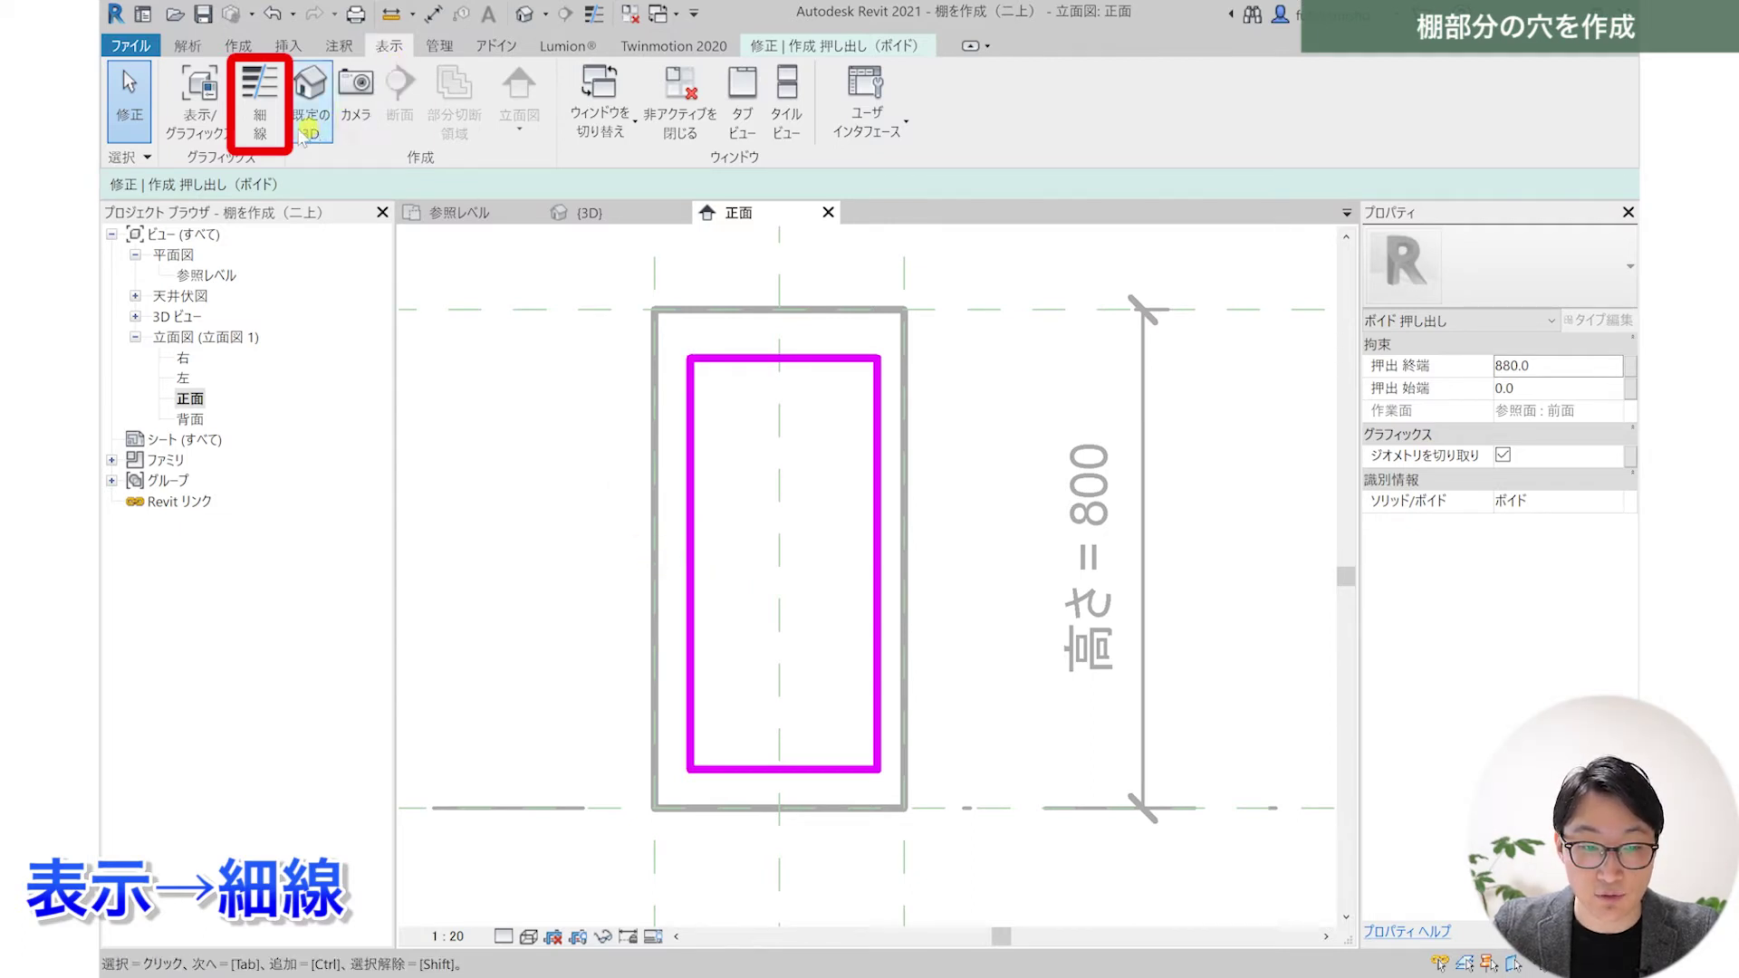
left_click(258, 95)
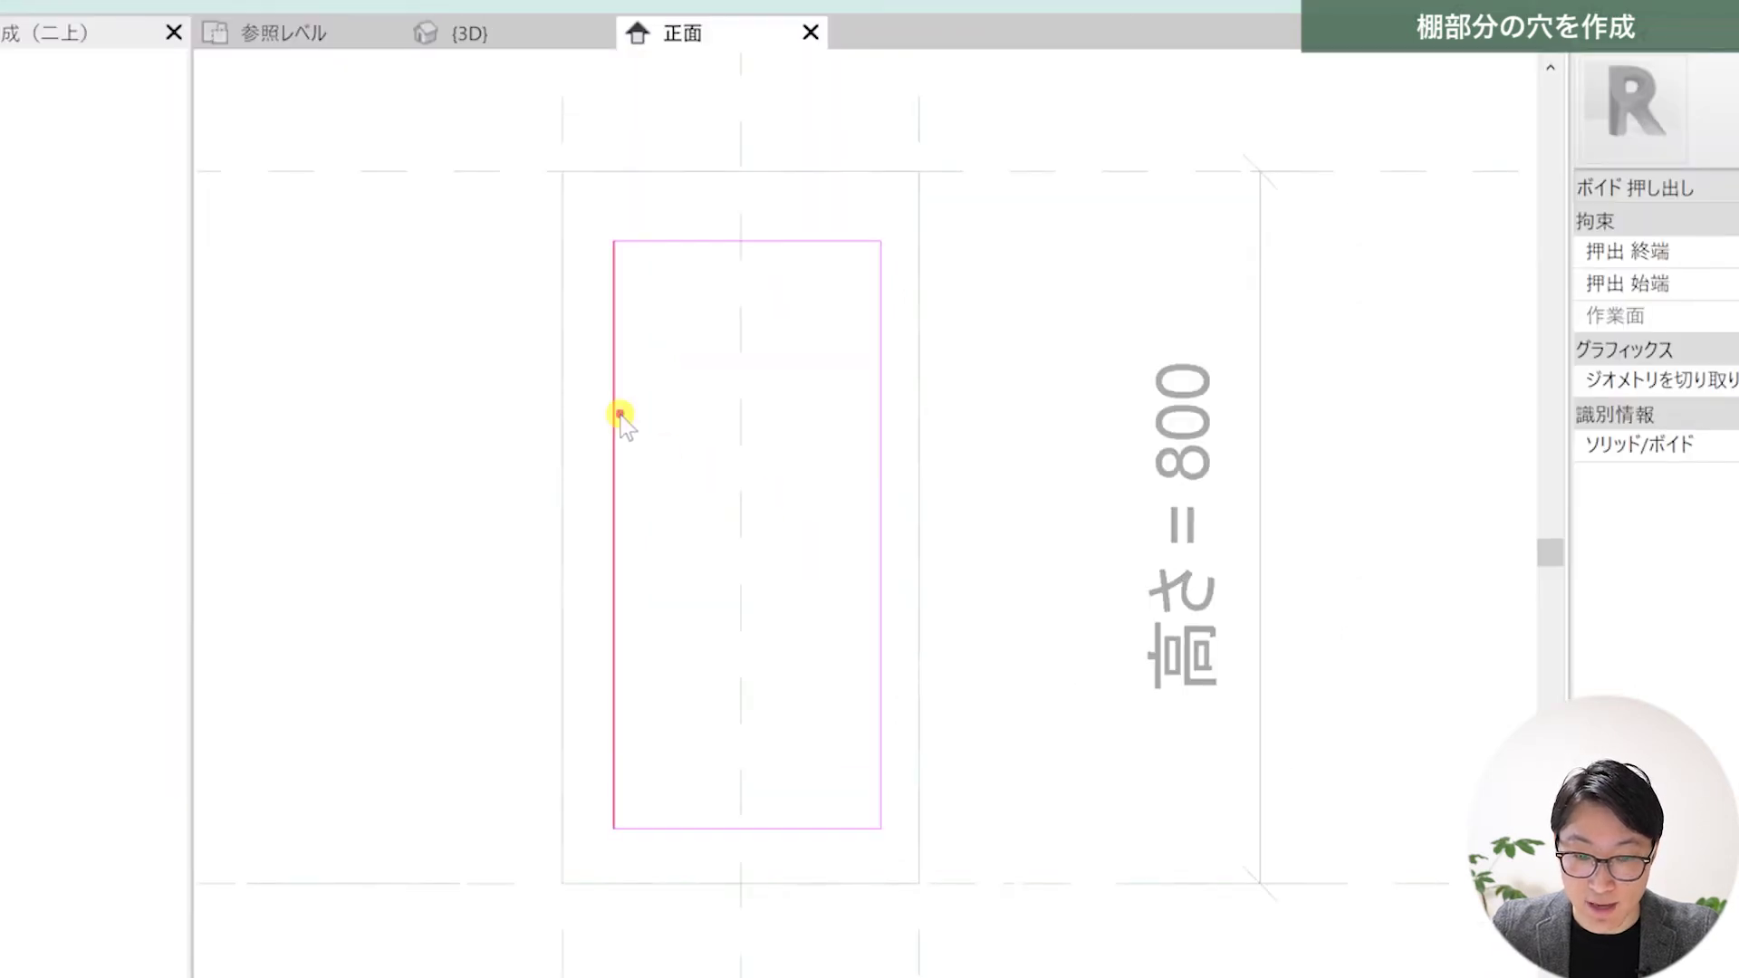
- Move the void rectangle's left and top edges 10 mm inside the box outline
left_click(619, 414)
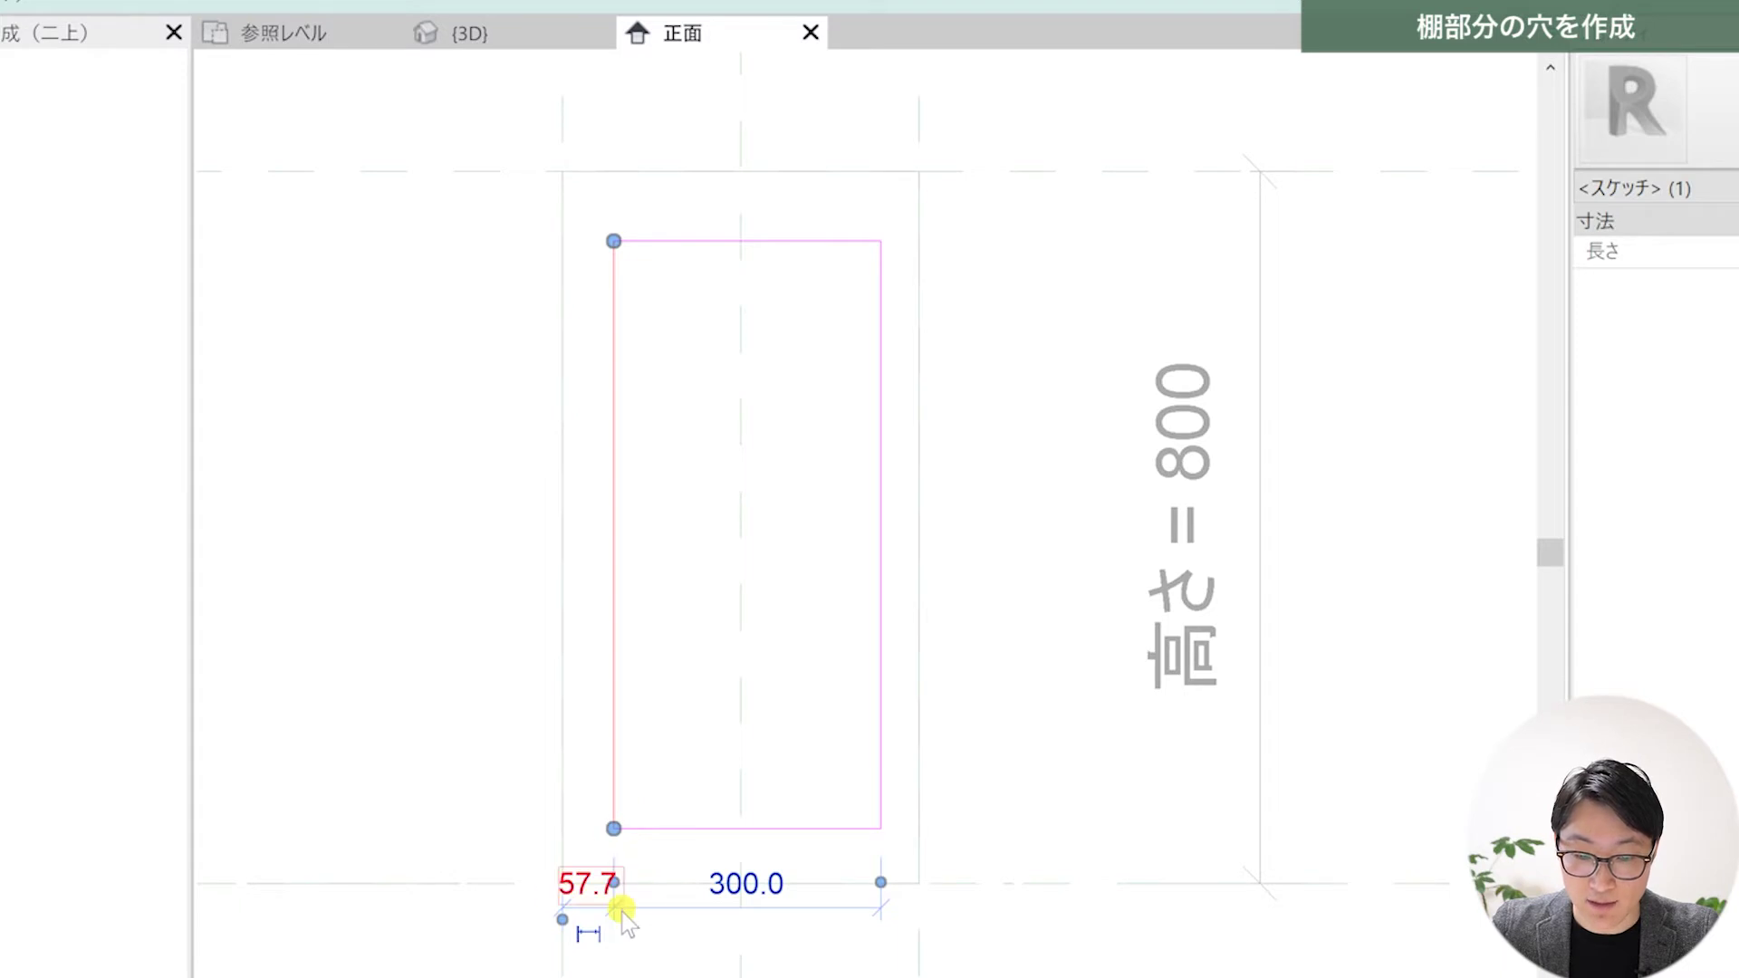
left_click(584, 885)
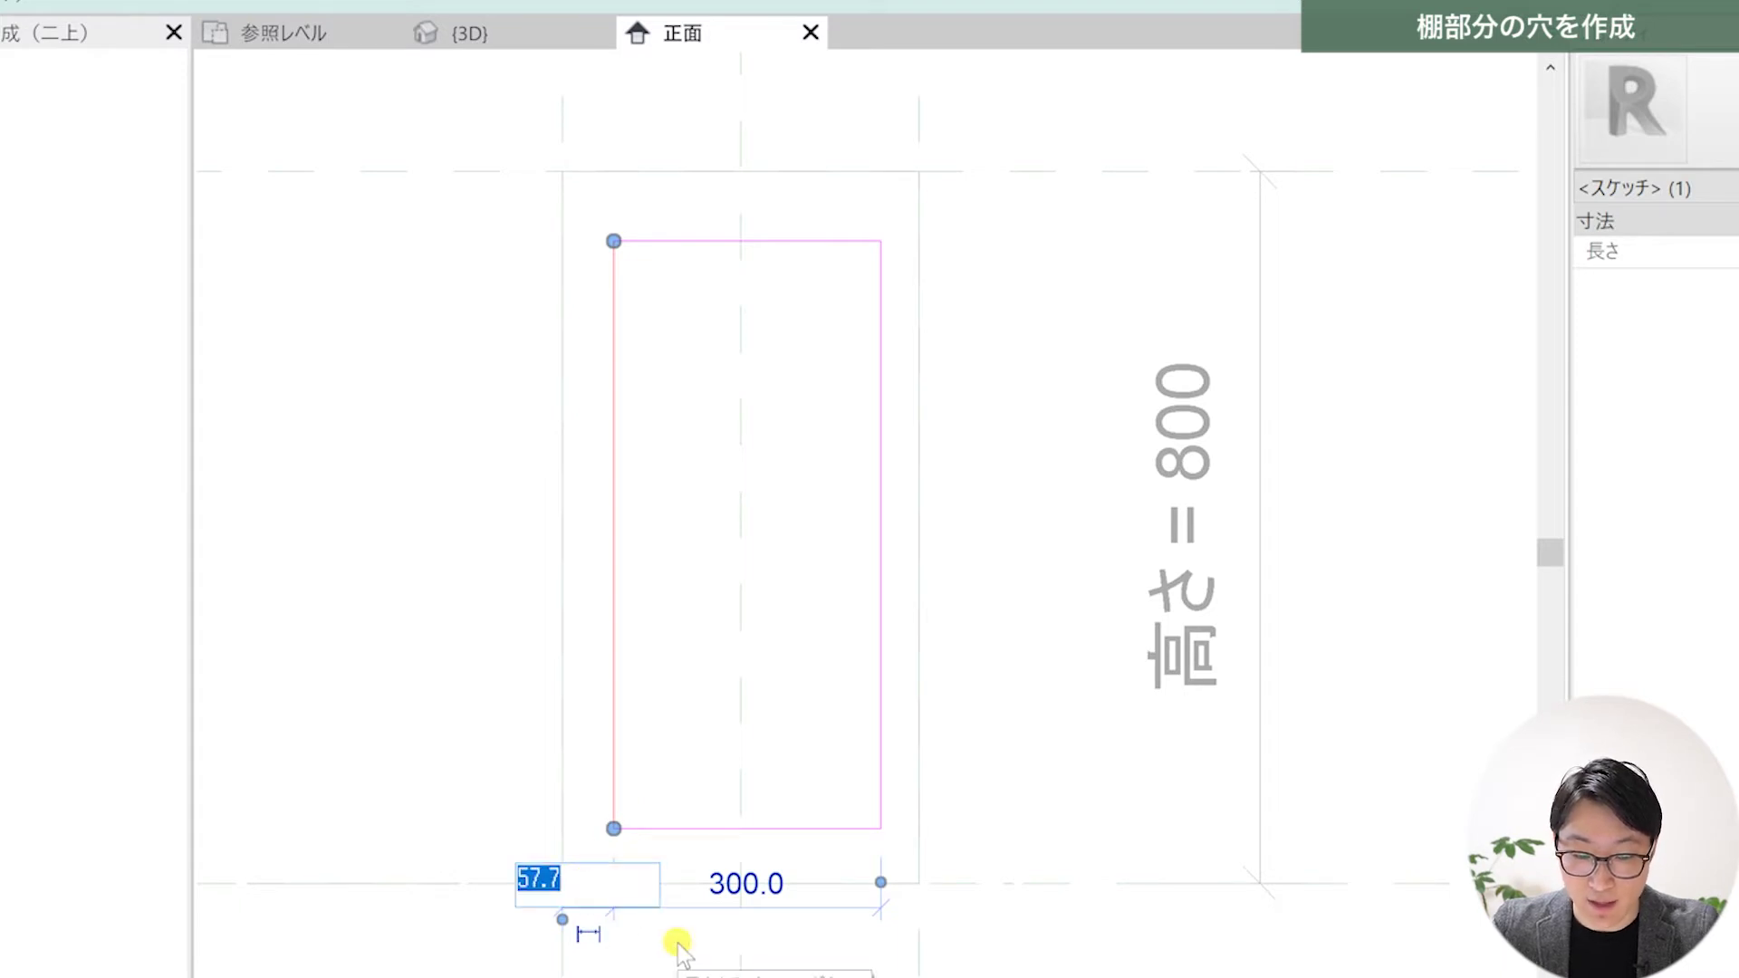
type("10")
key("Return")
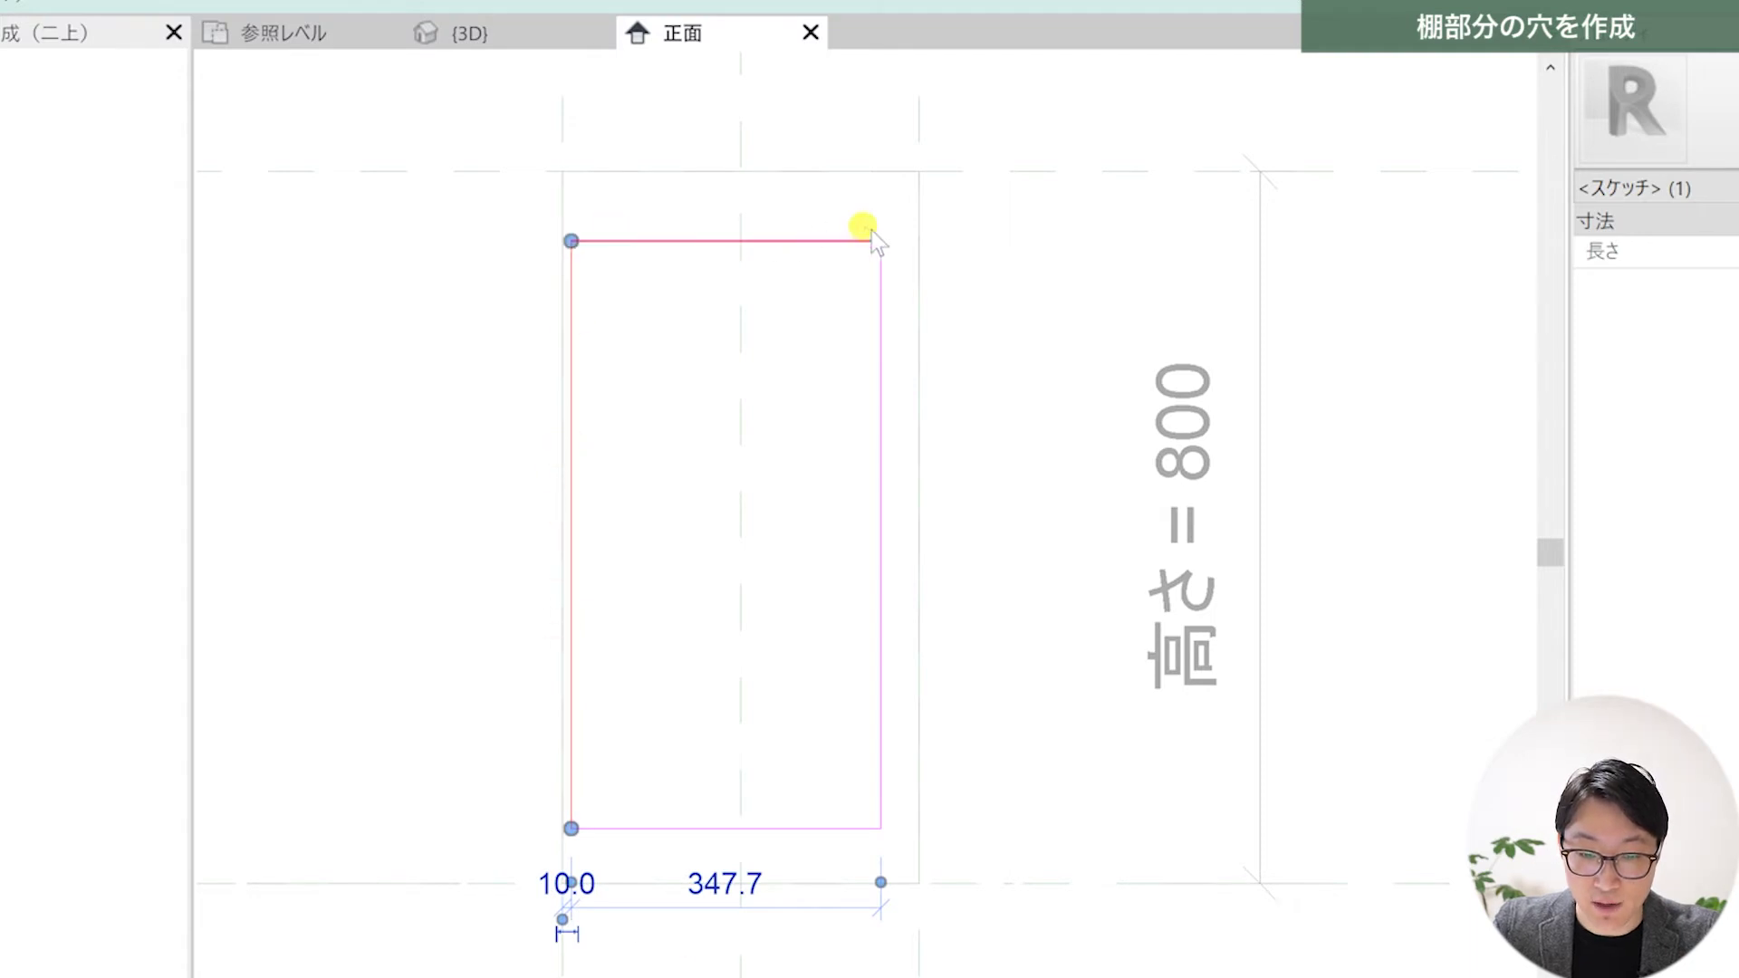
left_click(683, 240)
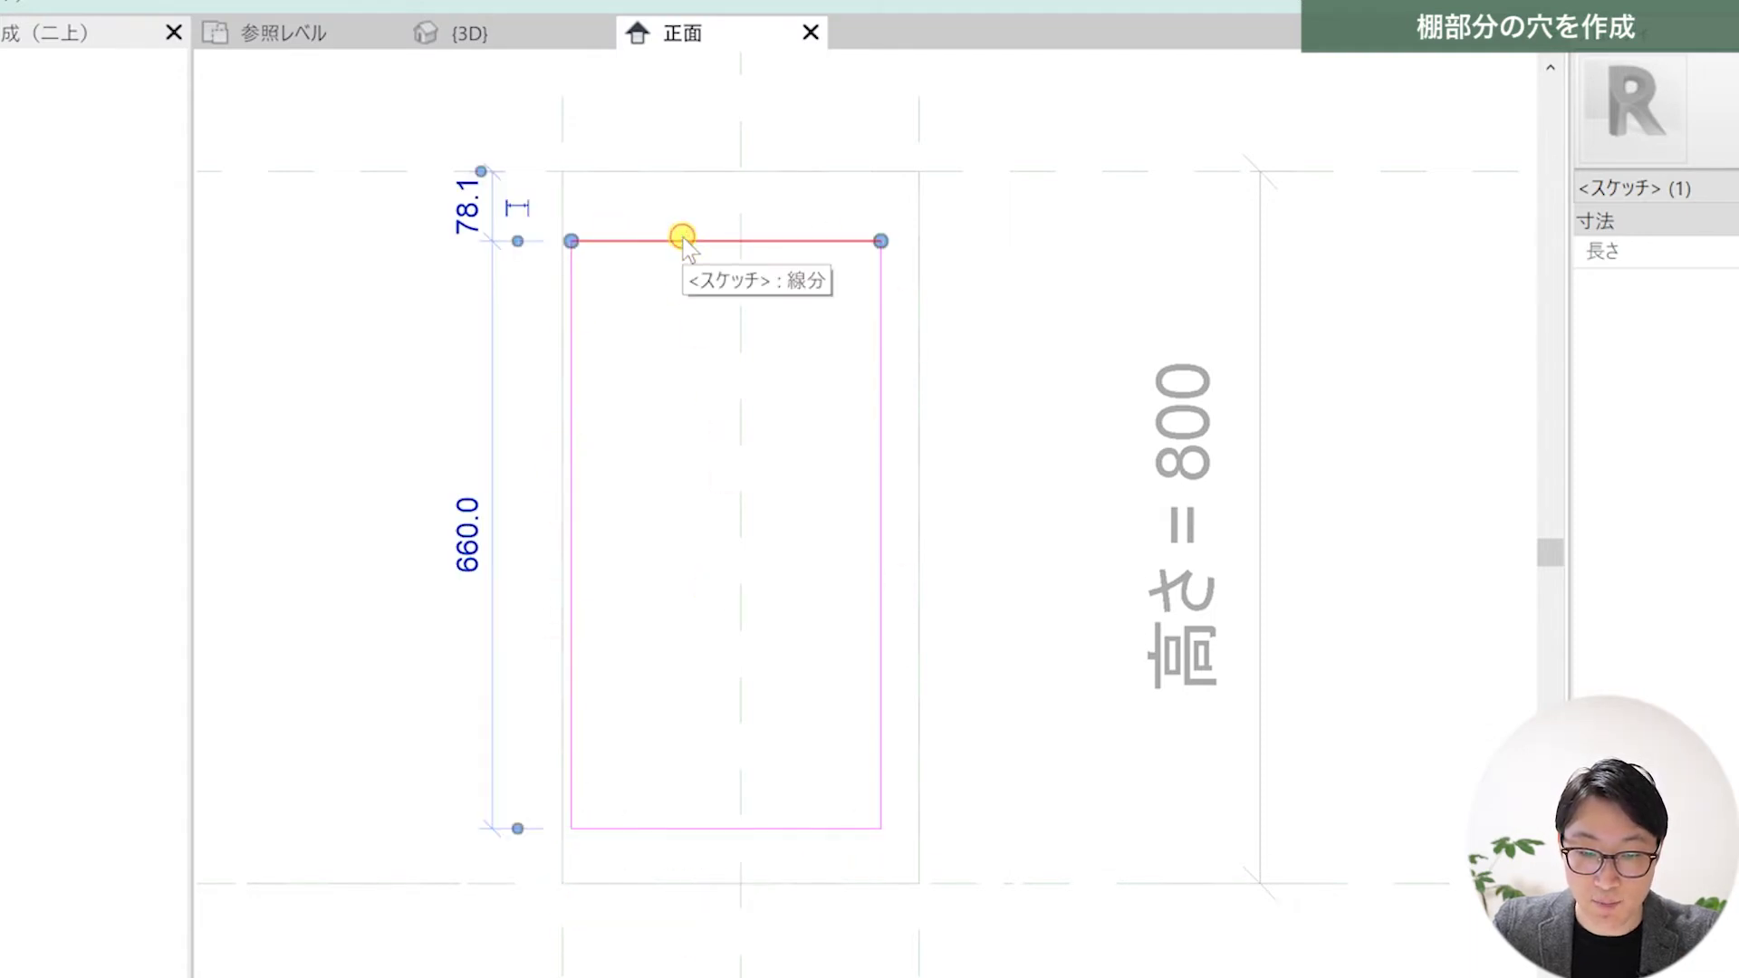
left_click(471, 212)
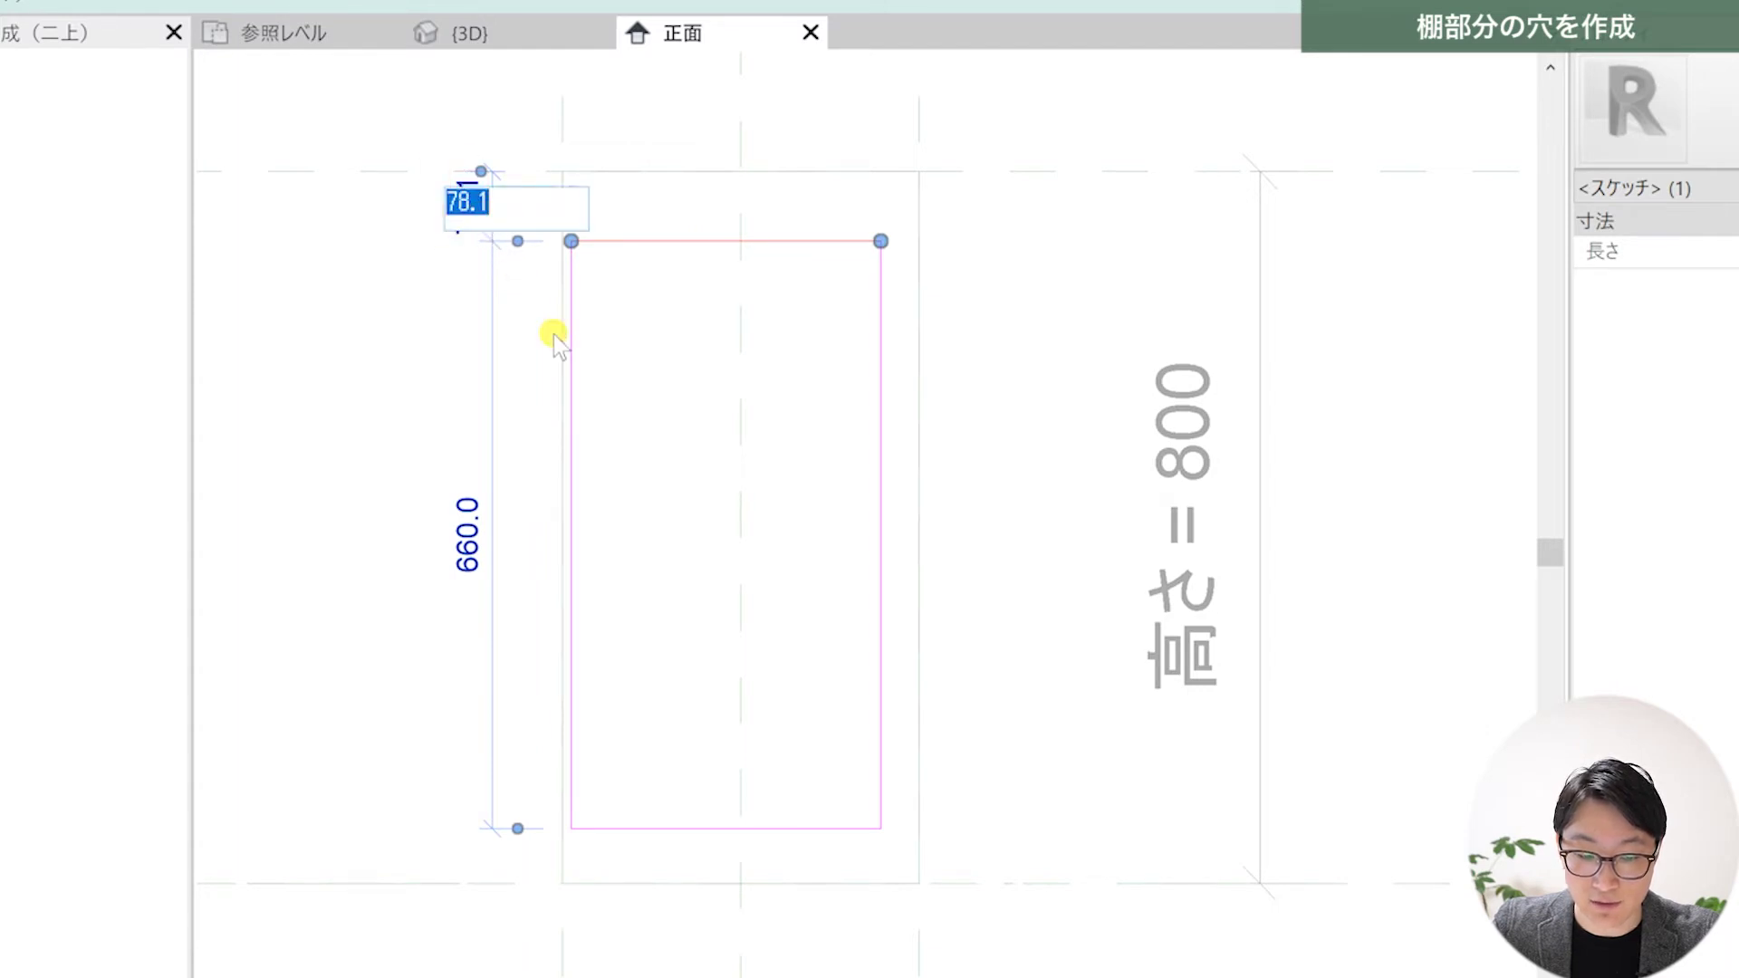
type("10")
key("Return")
- Move the rectangle's right and bottom edges 10 mm inside the box outline
left_click(882, 279)
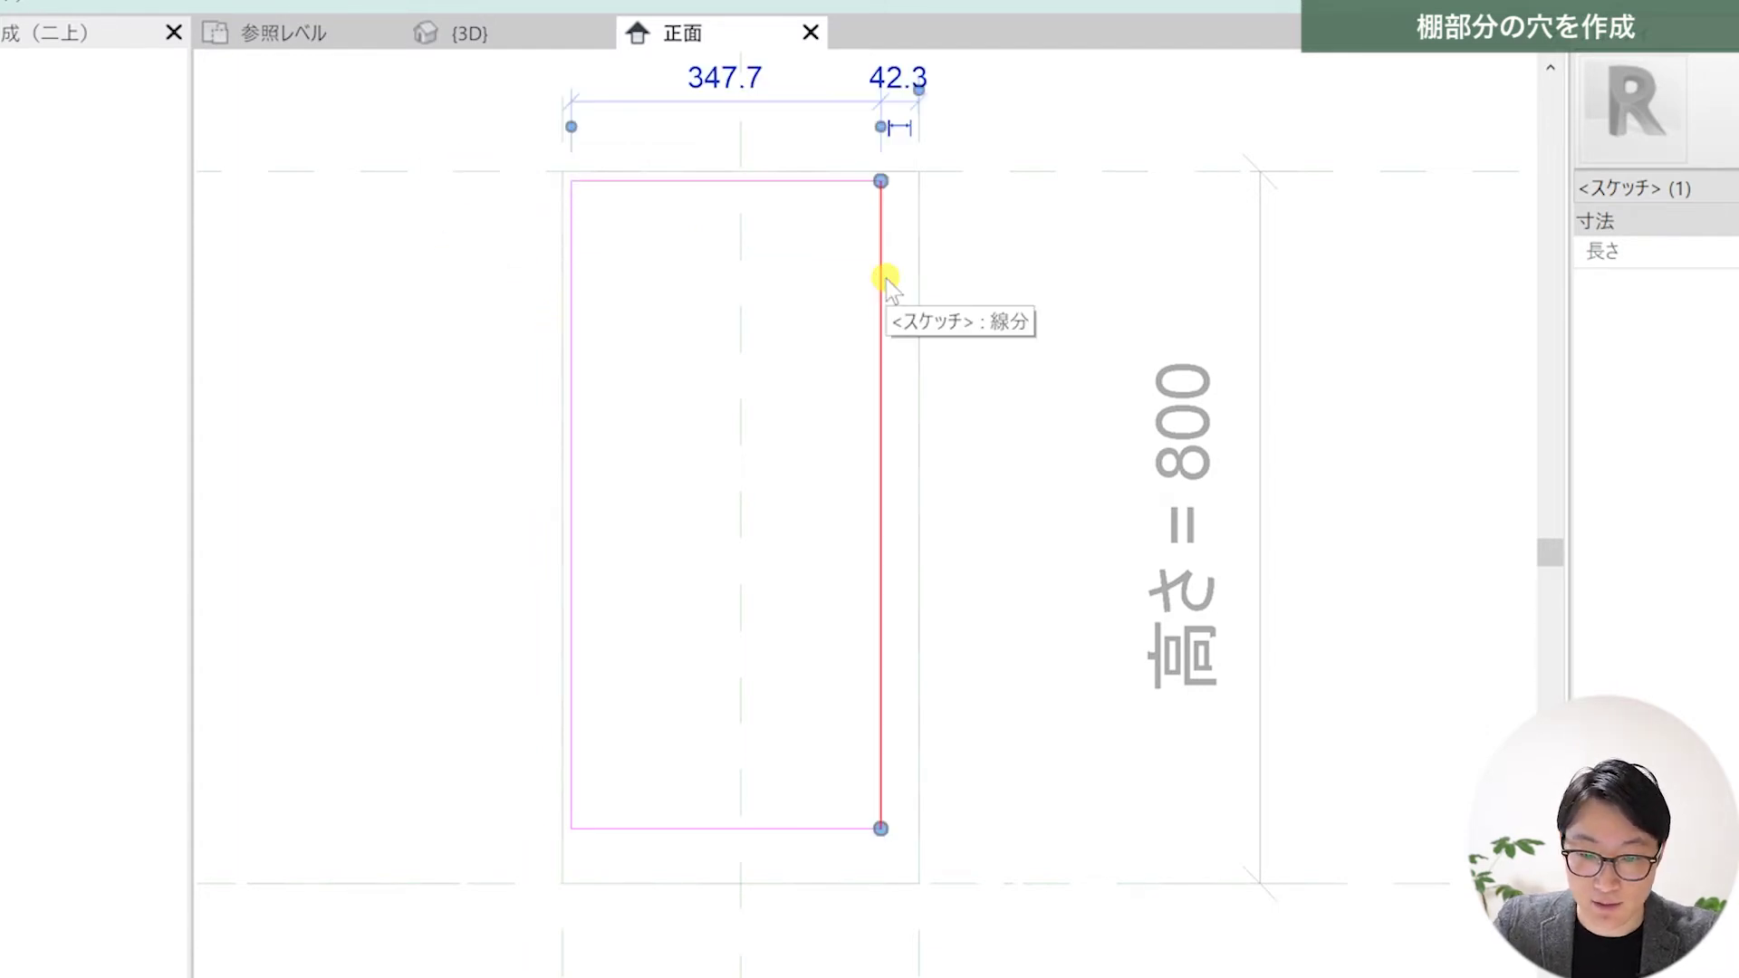
left_click(892, 80)
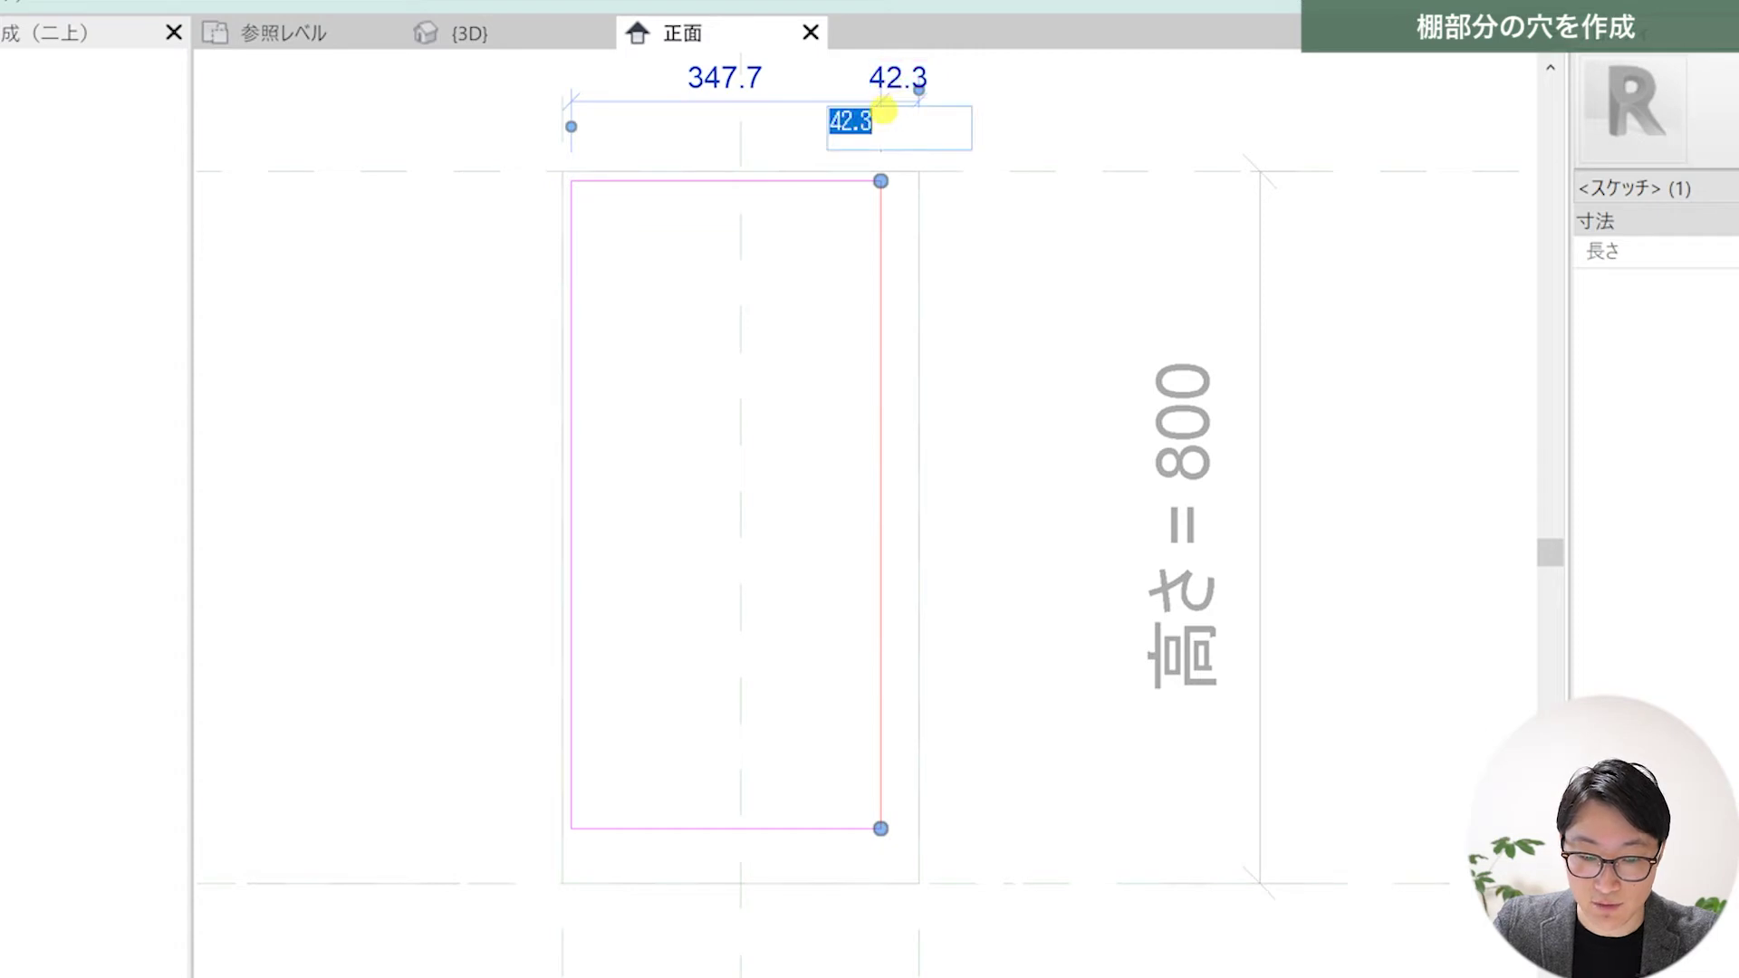
type("10")
key("Return")
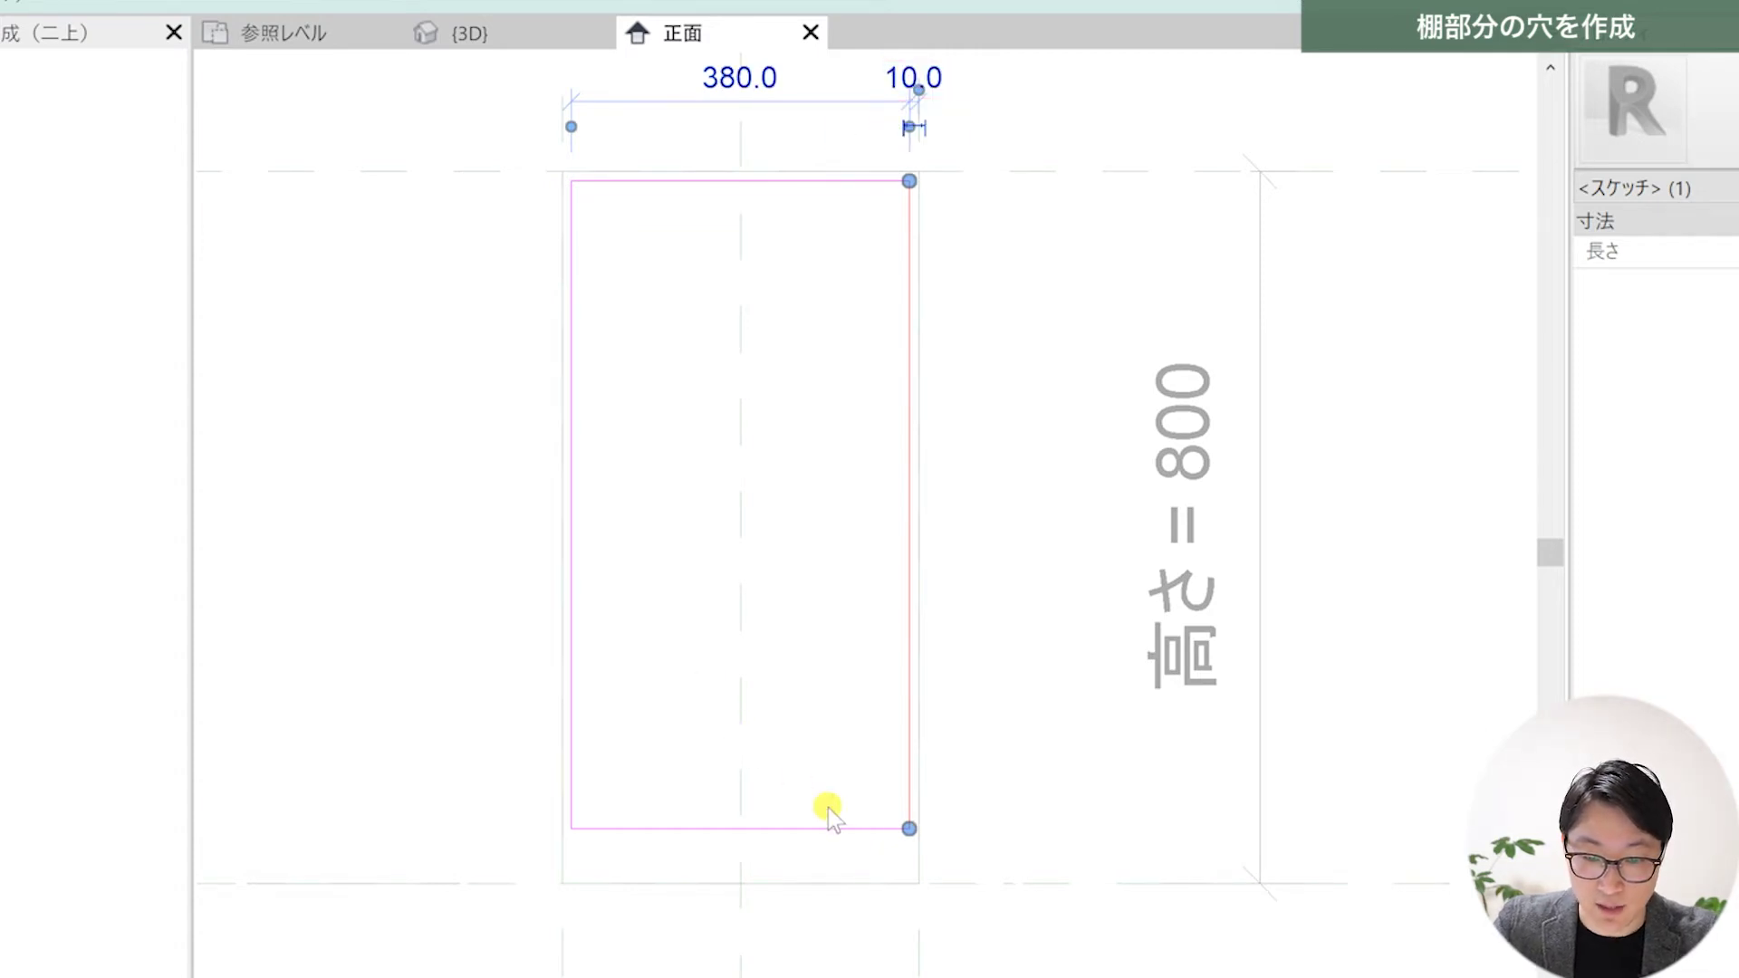
left_click(826, 824)
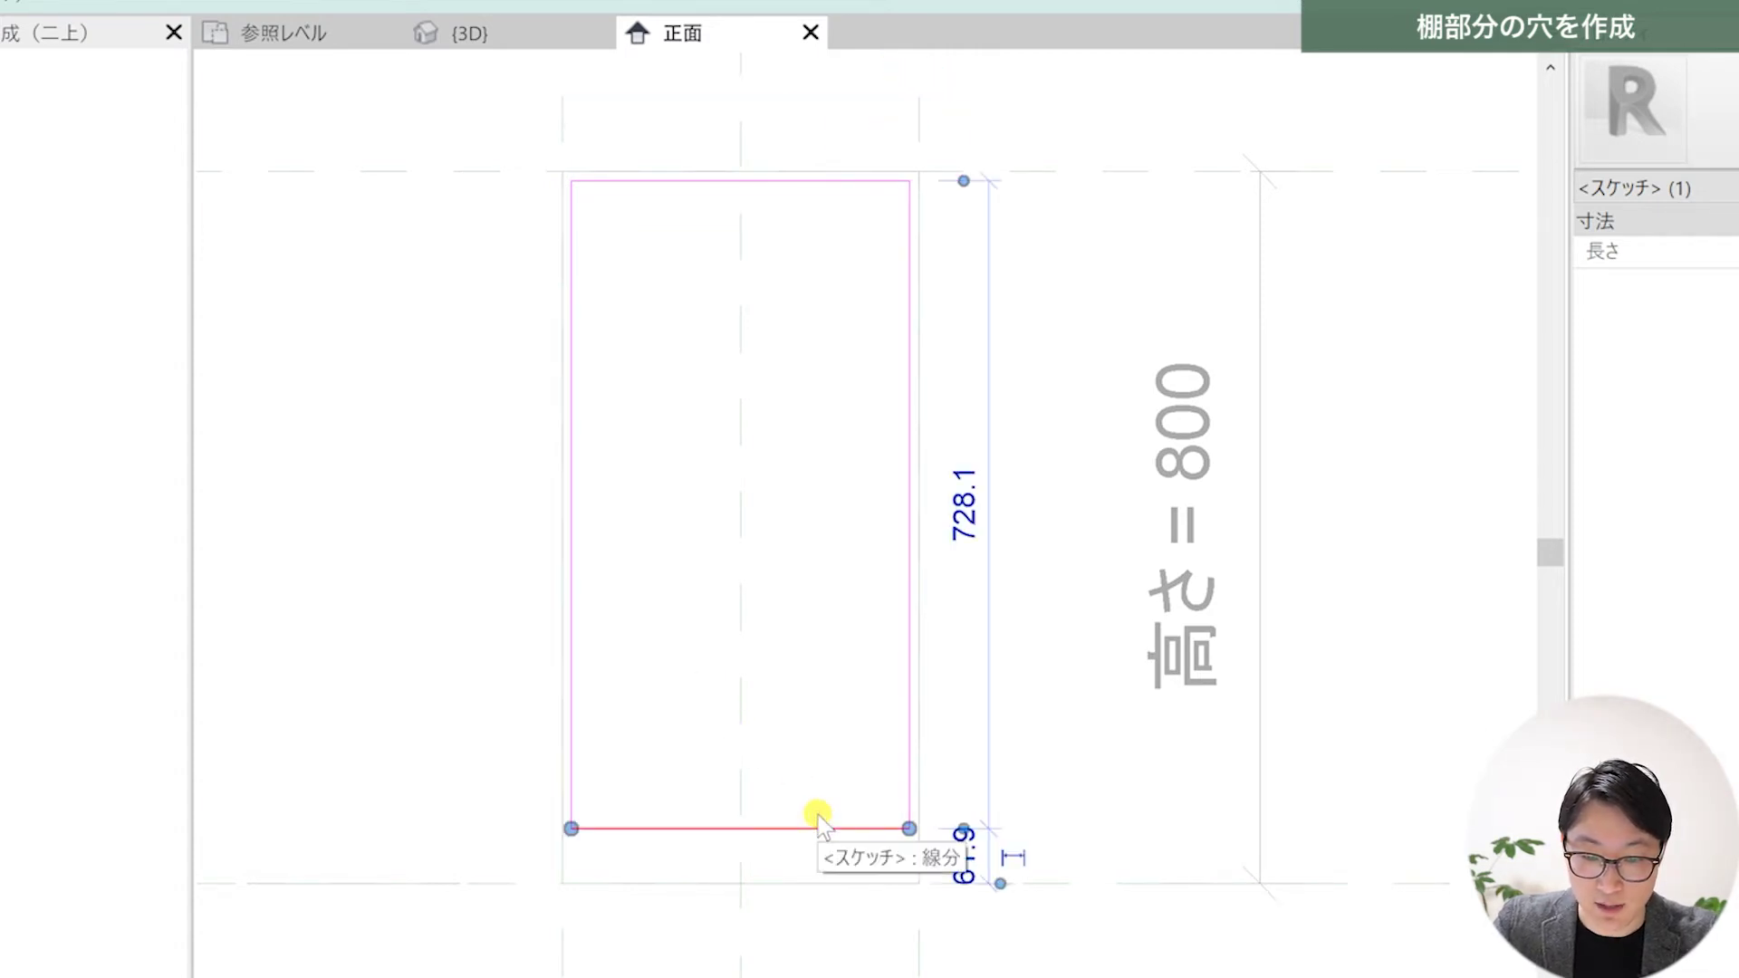
left_click(965, 871)
type("10")
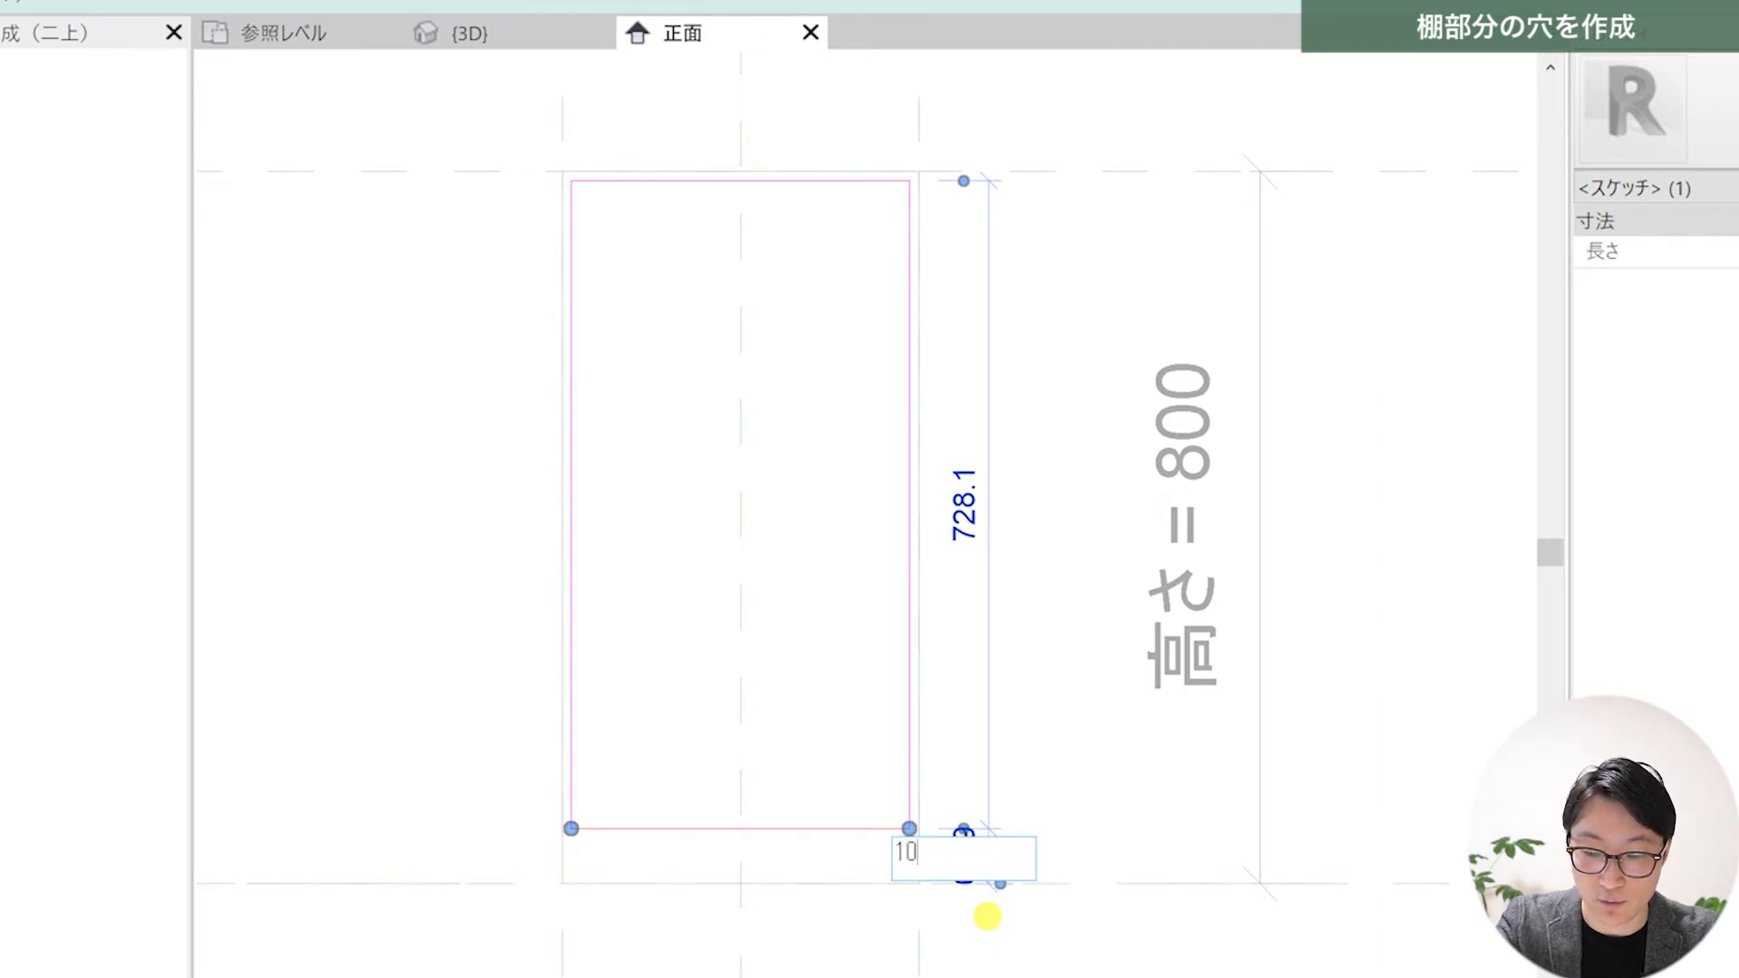
key("Return")
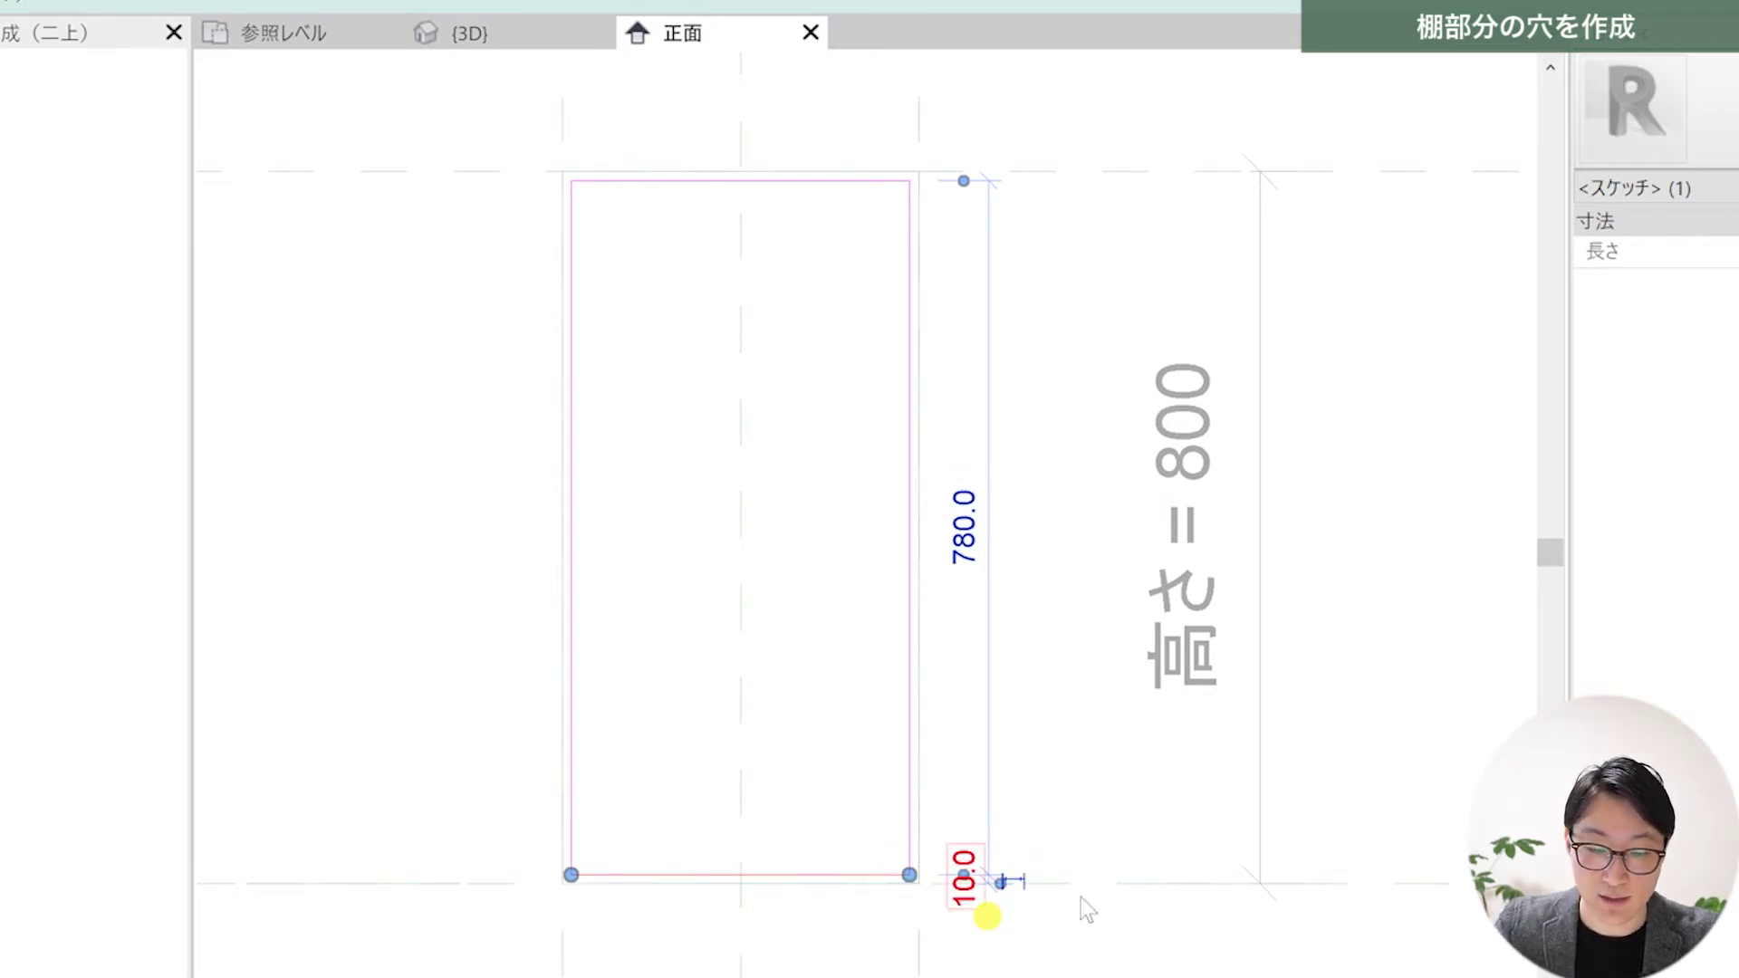
left_click(1080, 899)
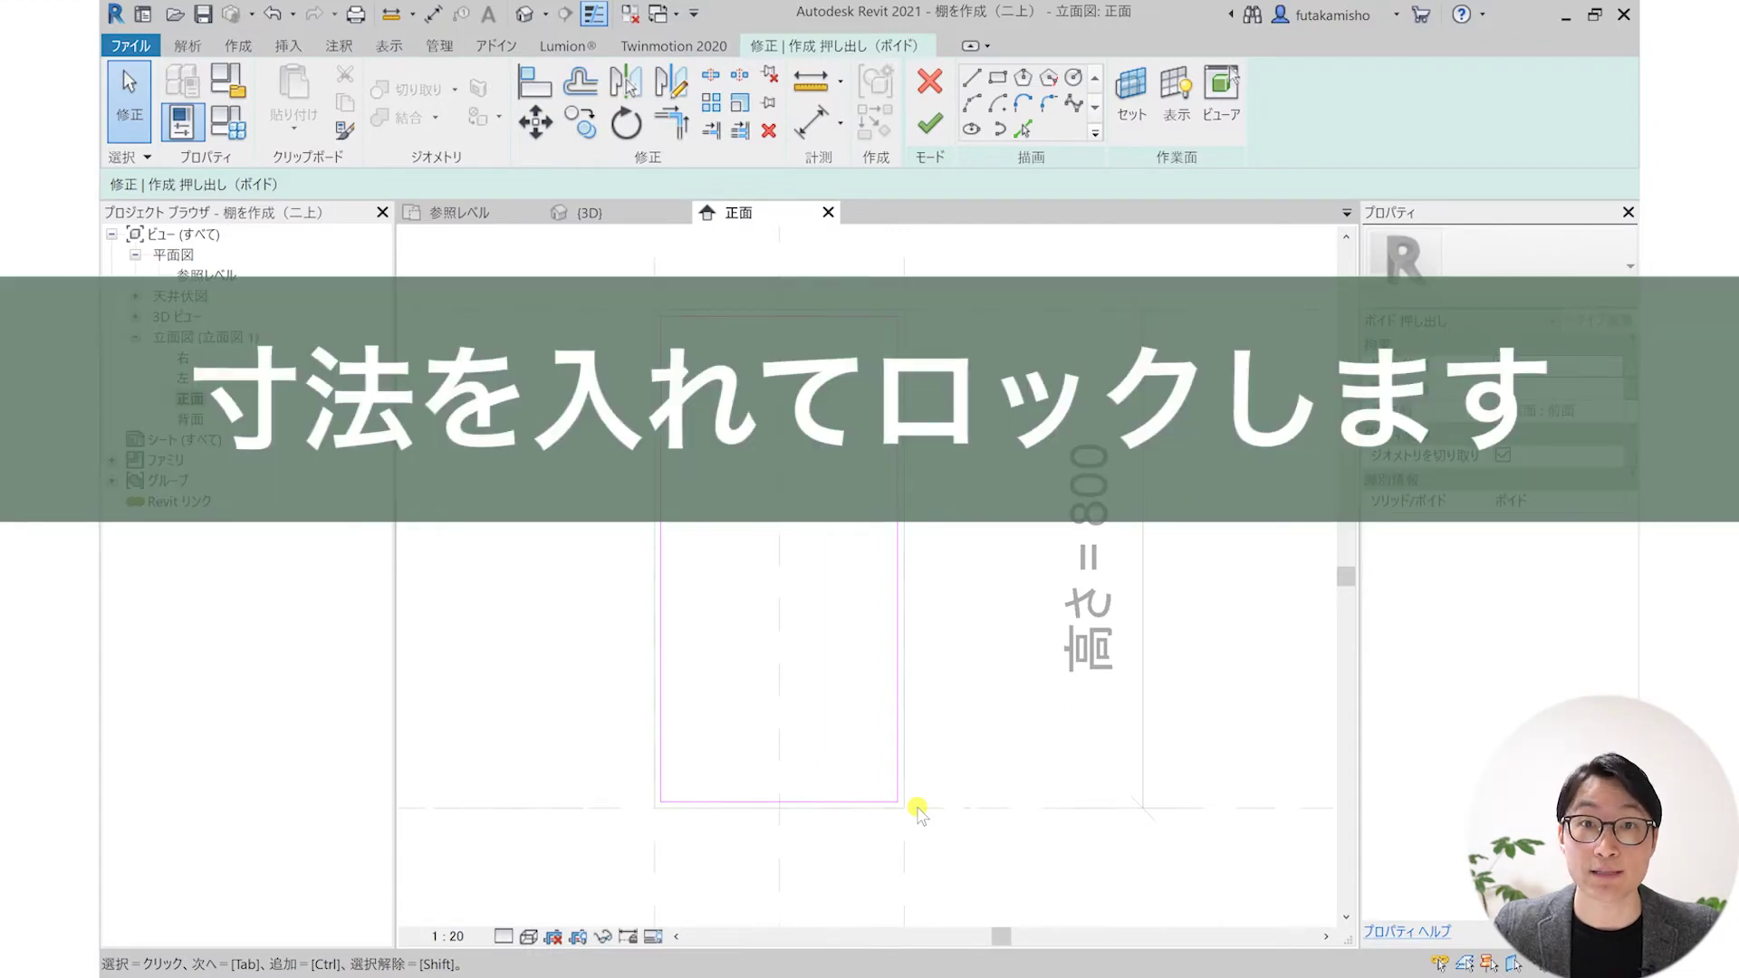
- Place and lock an aligned 10 dimension from the top reference plane to the rectangle's top edge
left_click(847, 802)
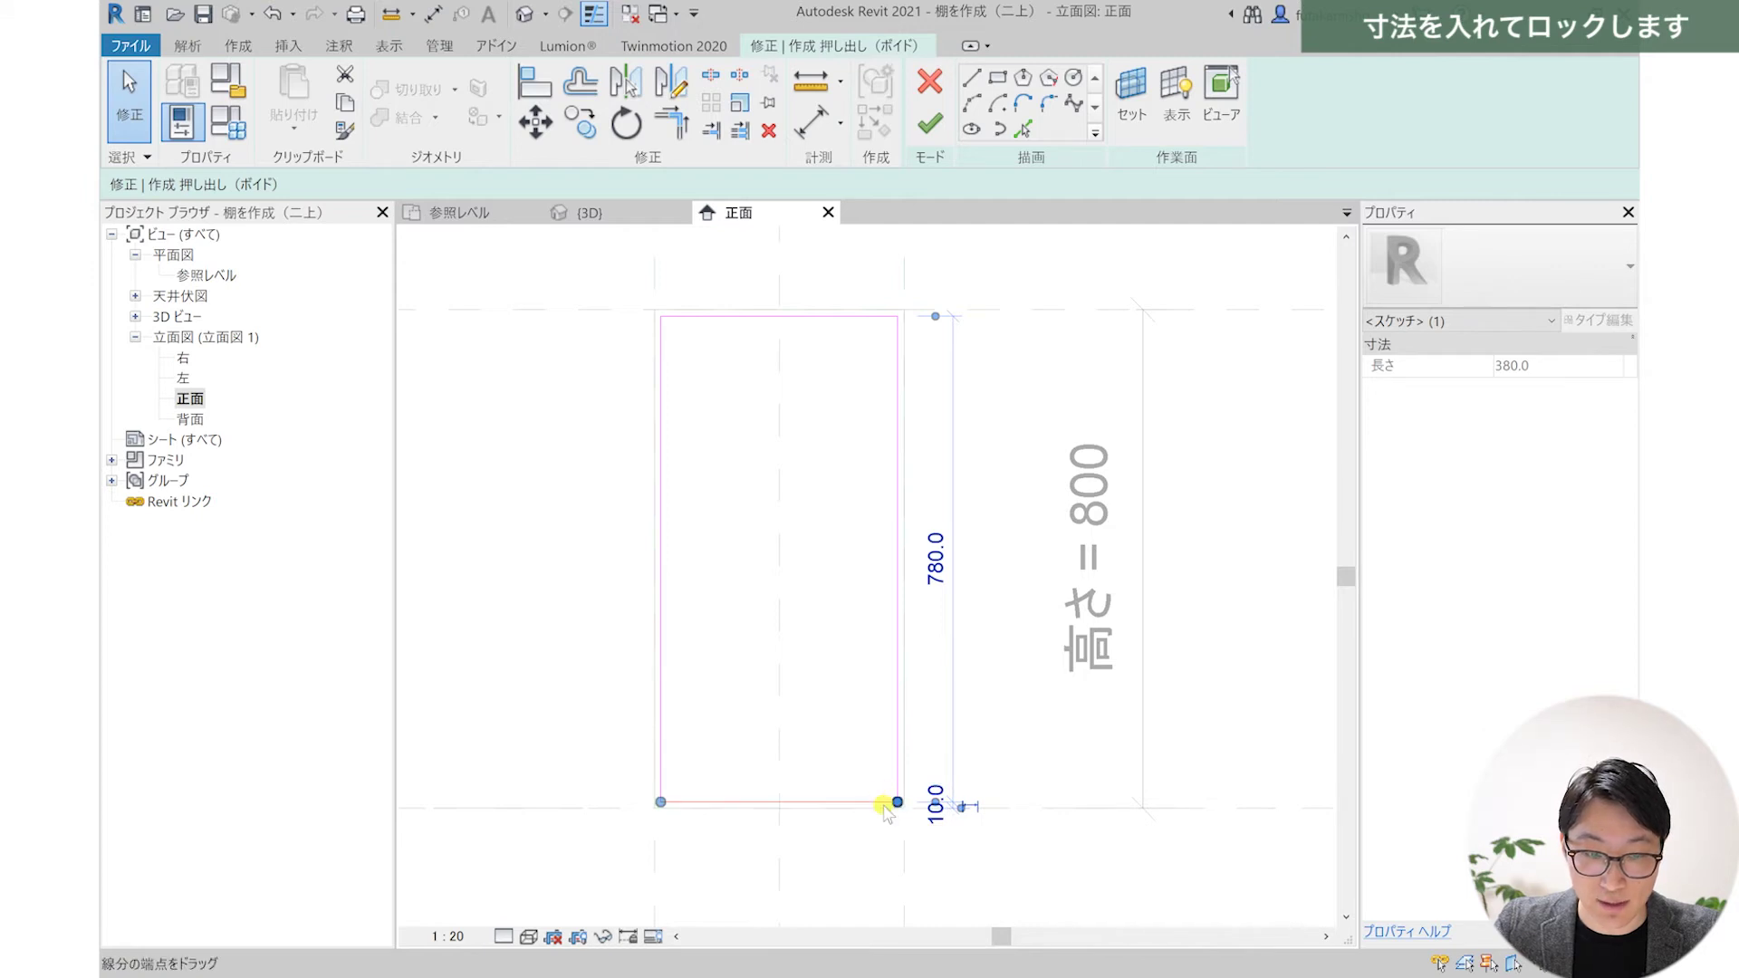
left_click(337, 47)
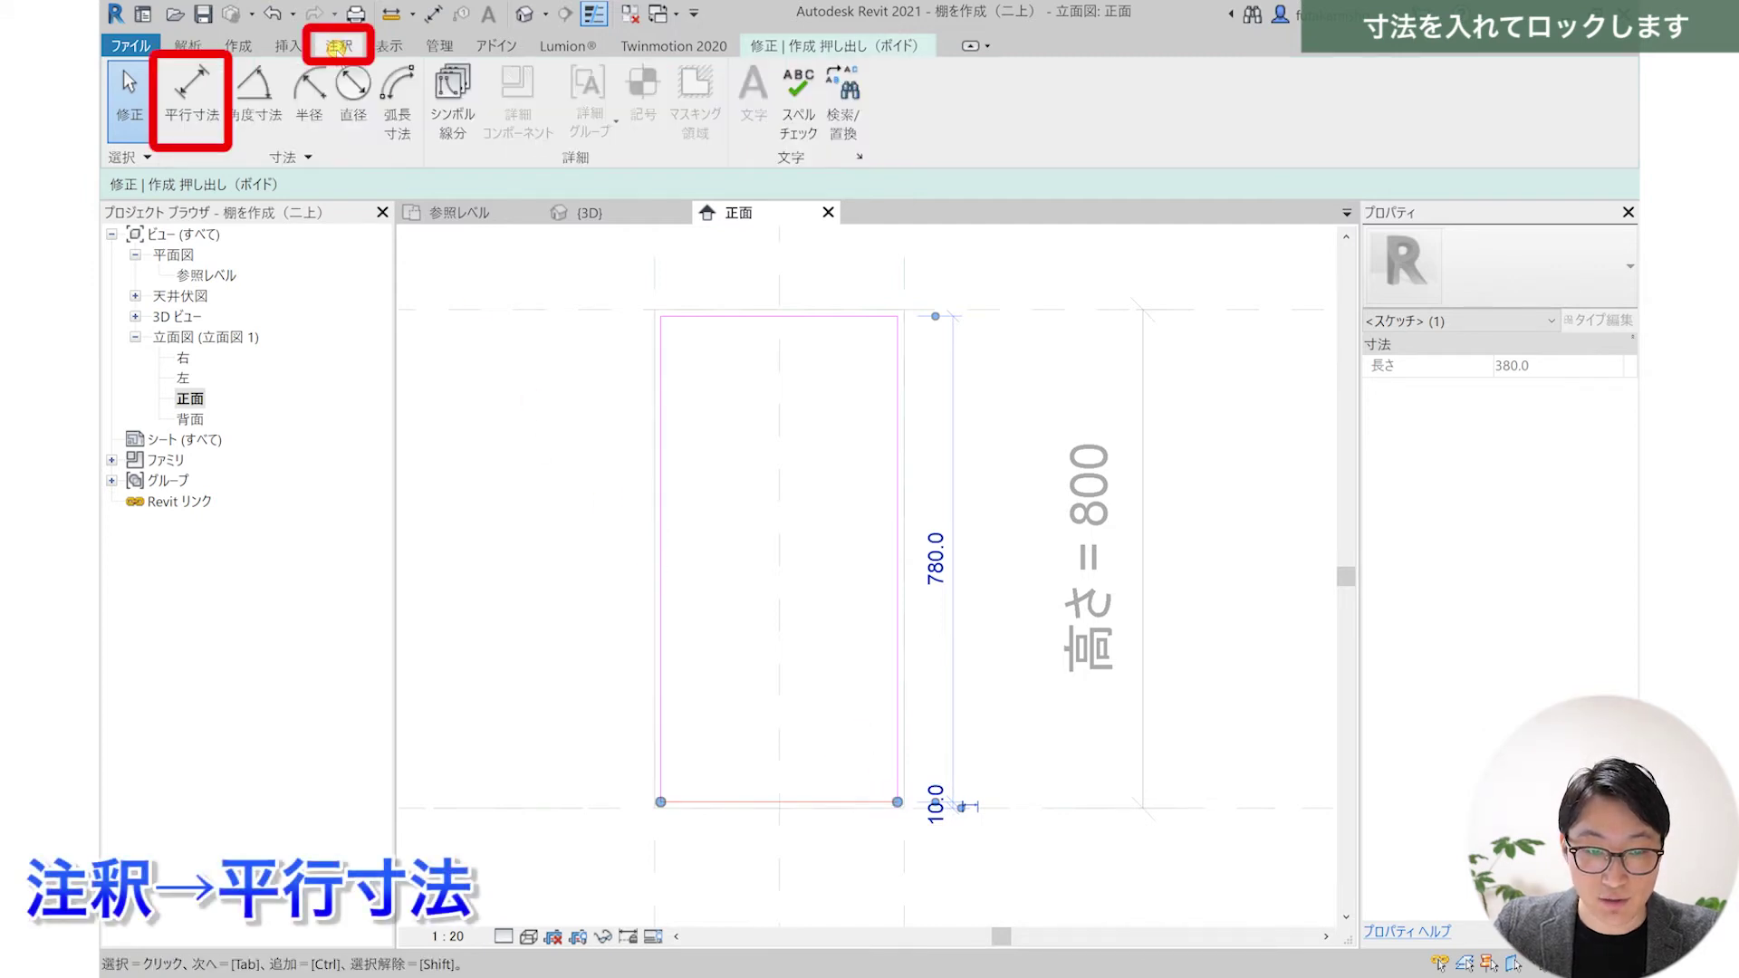
left_click(191, 90)
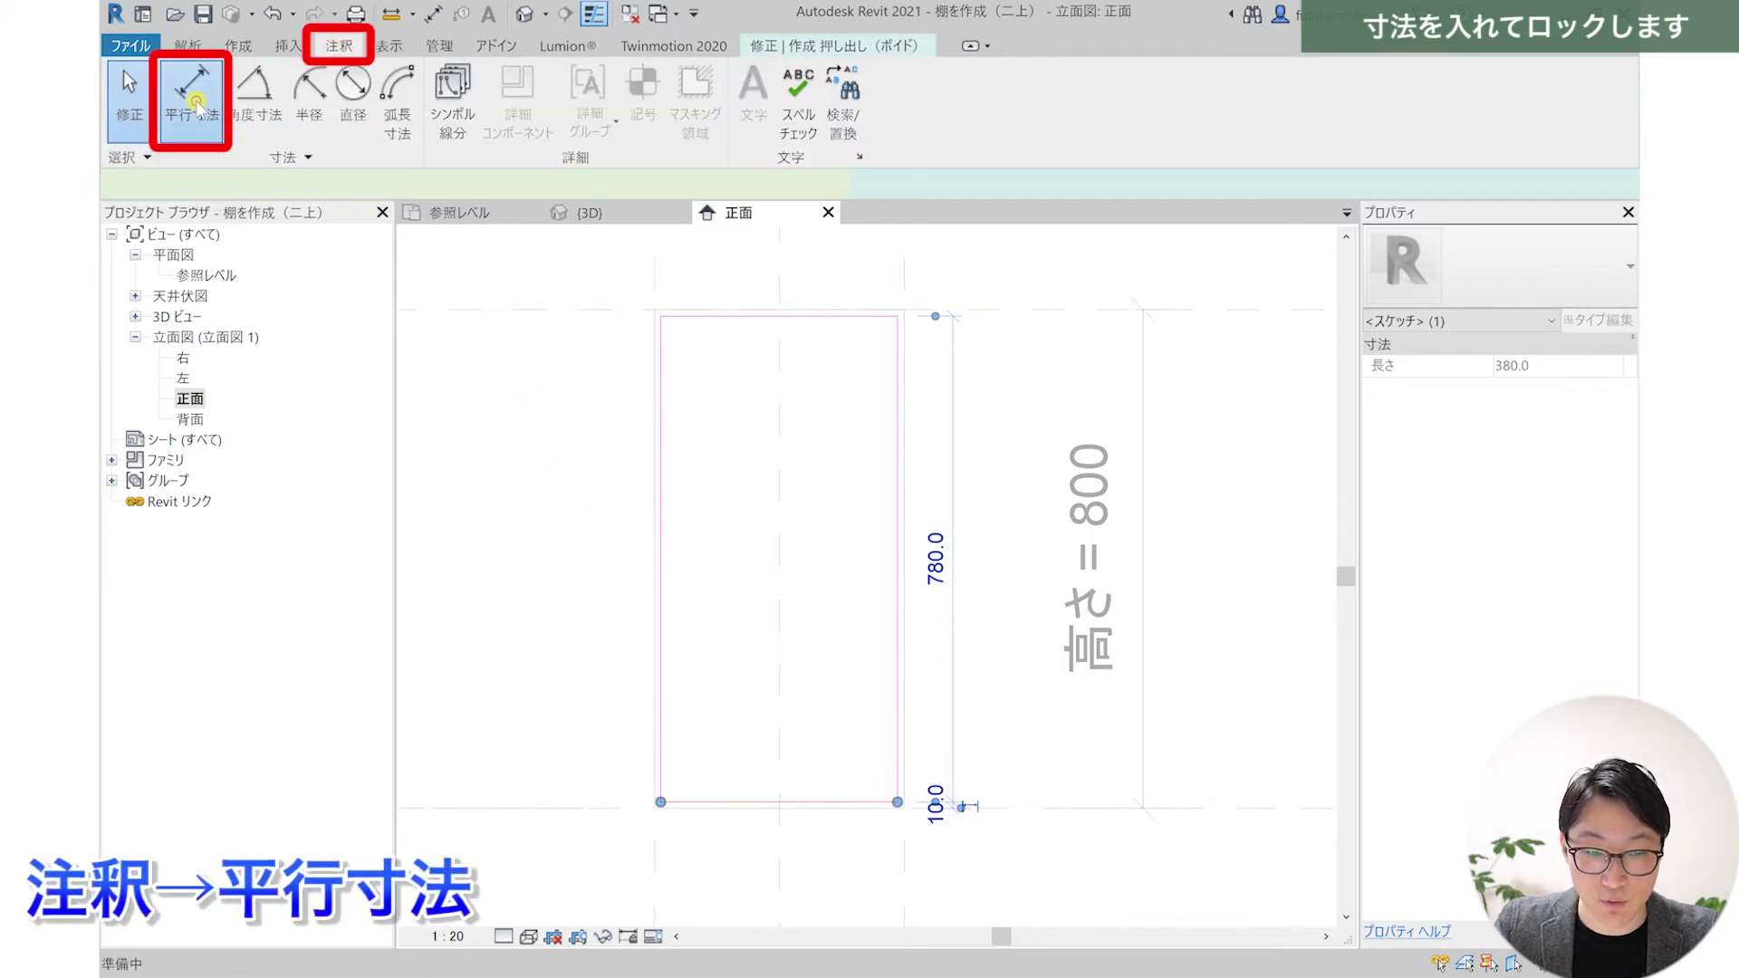
scroll(621, 306, "up", 2)
scroll(639, 321, "up", 2)
scroll(639, 321, "up", 2)
middle_click_drag(687, 392, 738, 489)
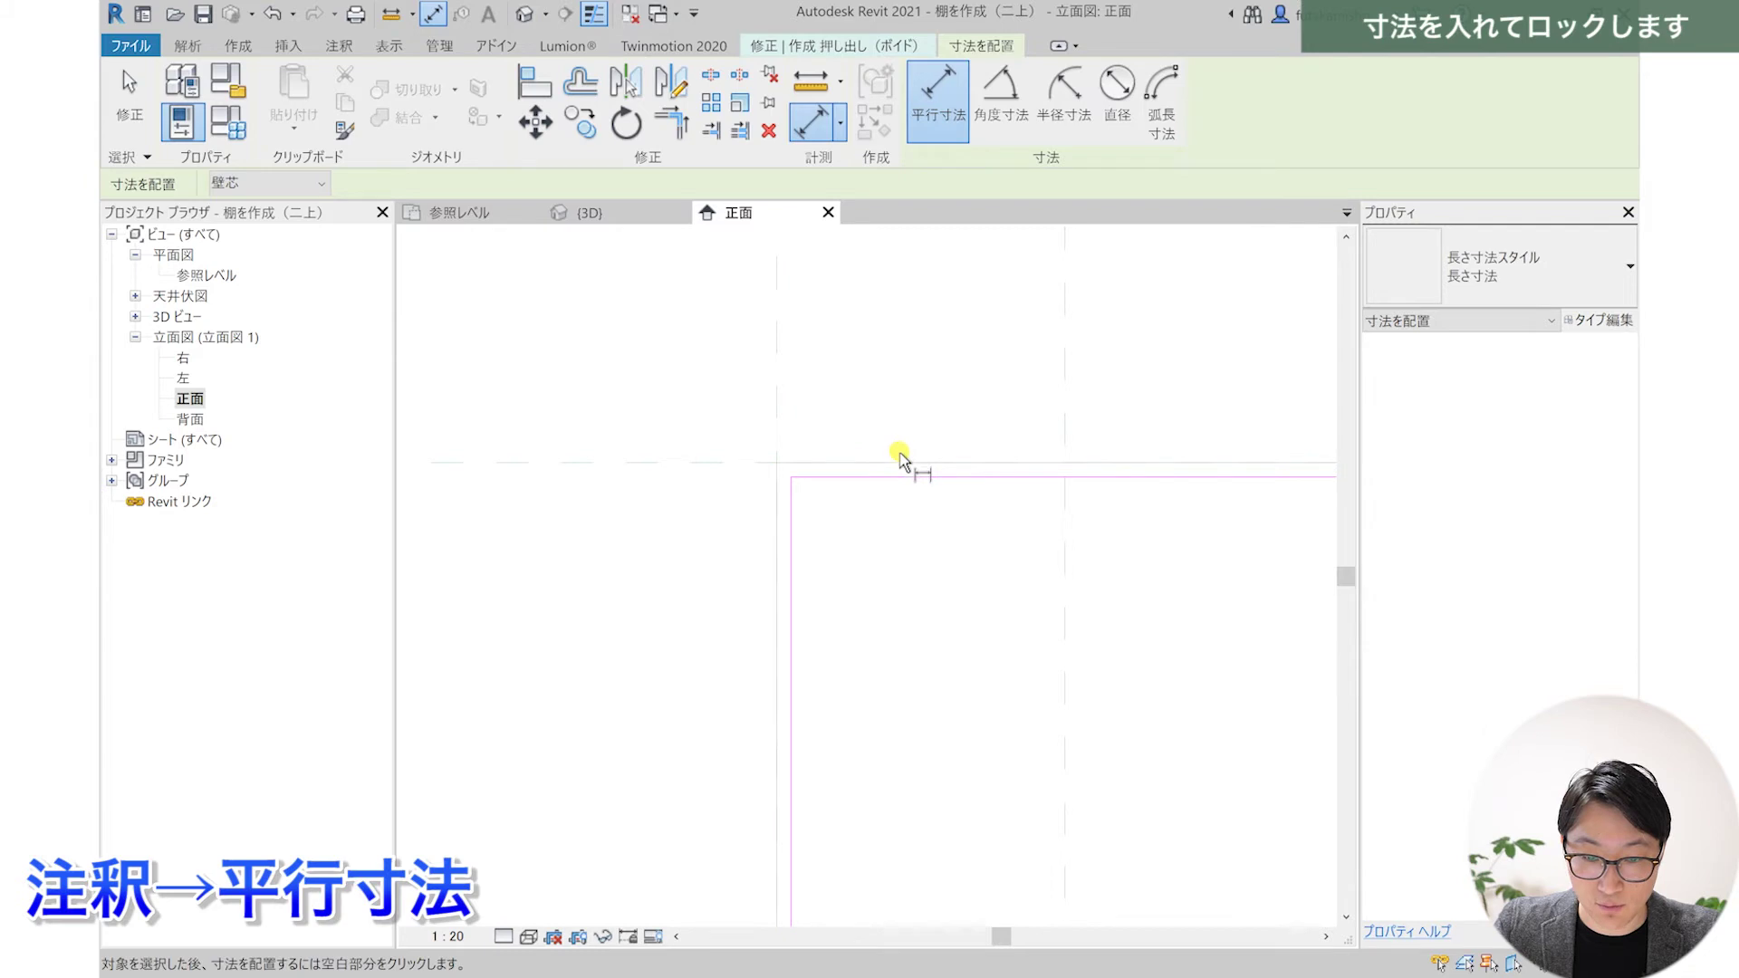
left_click(901, 460)
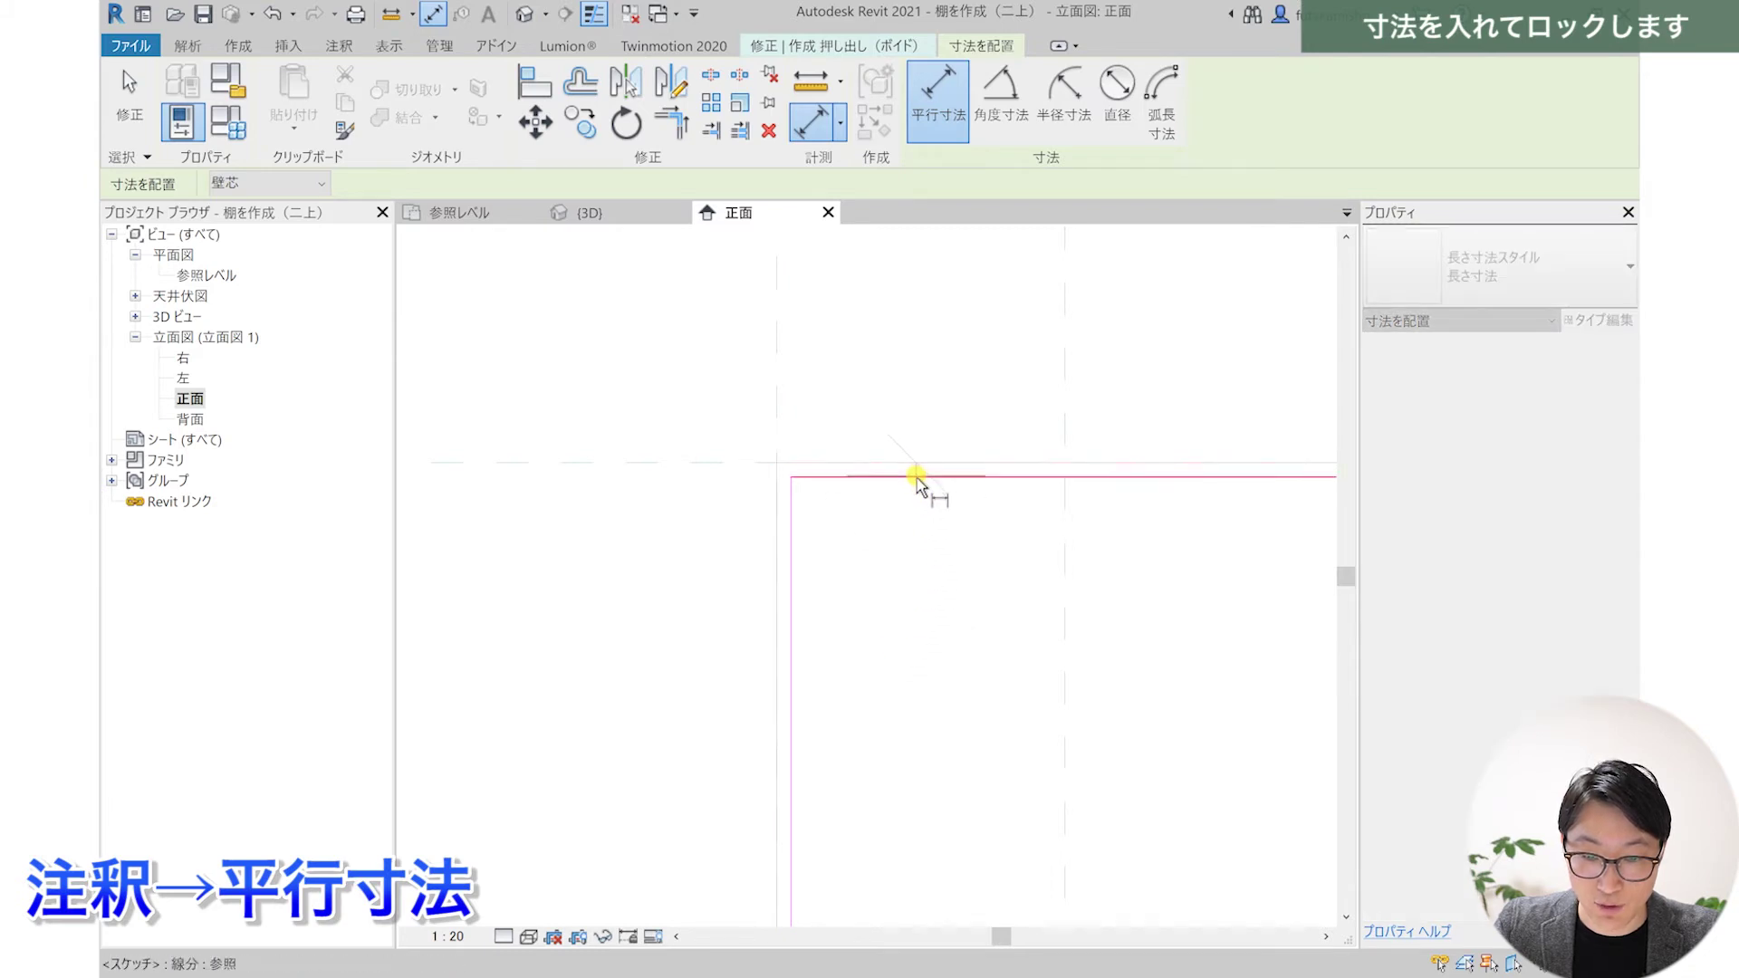
left_click(915, 489)
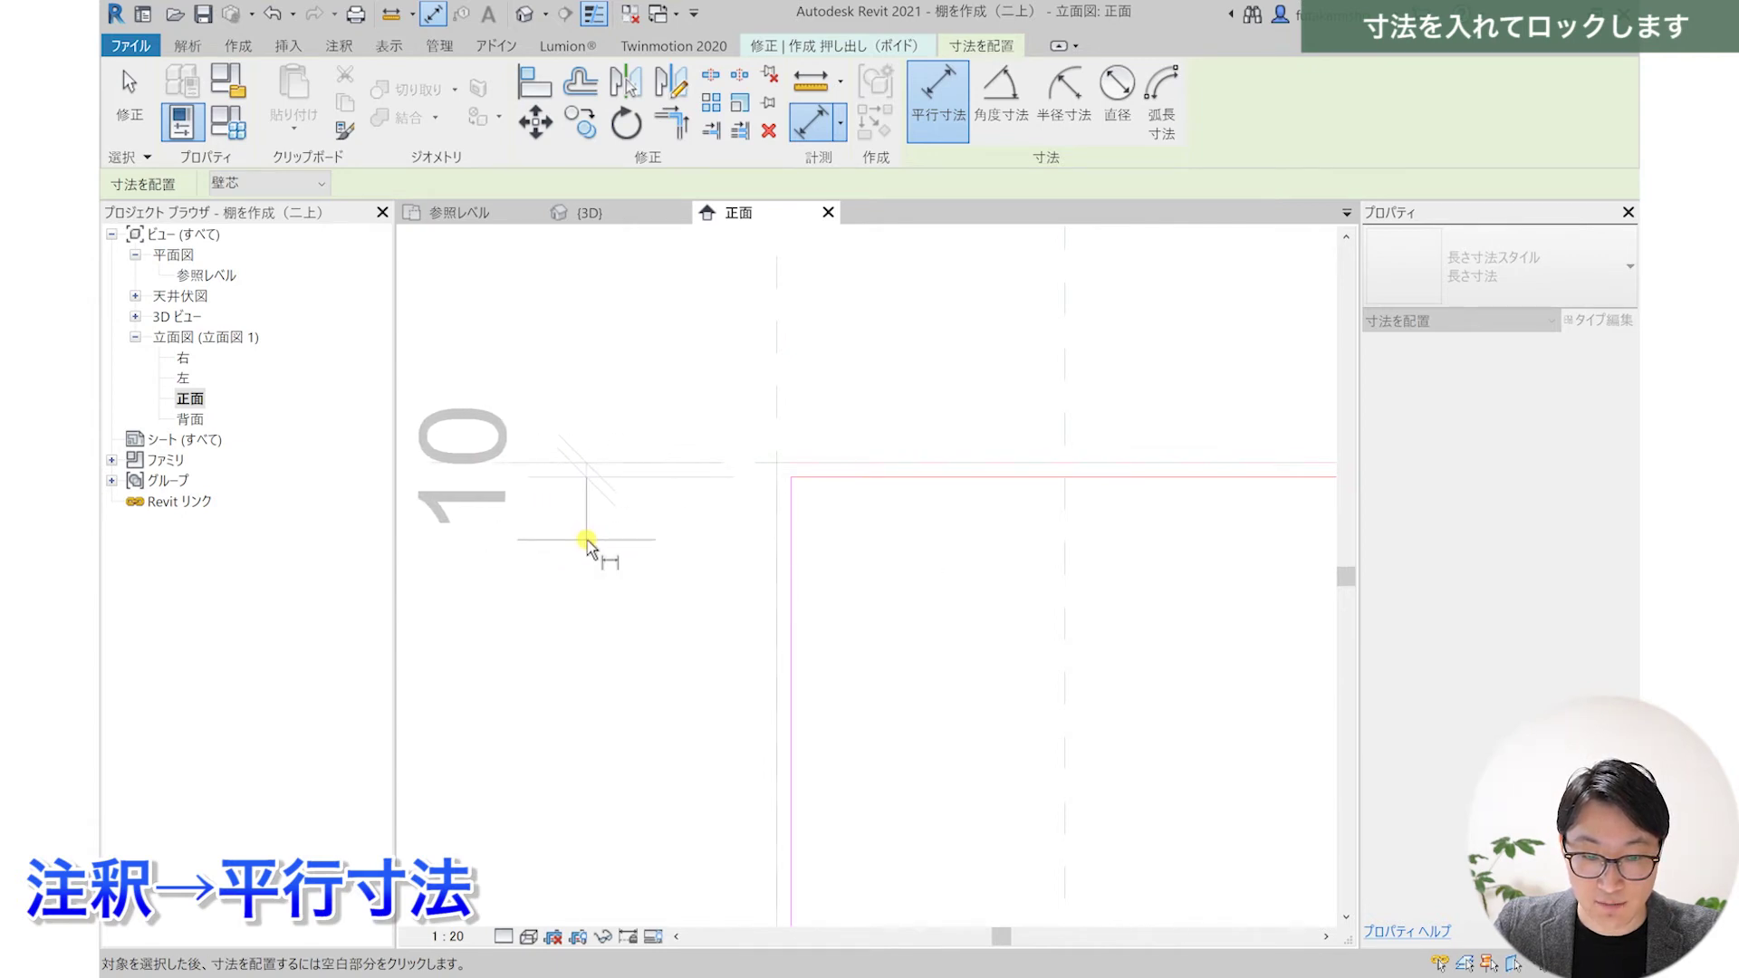
left_click(587, 543)
scroll(587, 543, "down", 2)
scroll(587, 545, "down", 1)
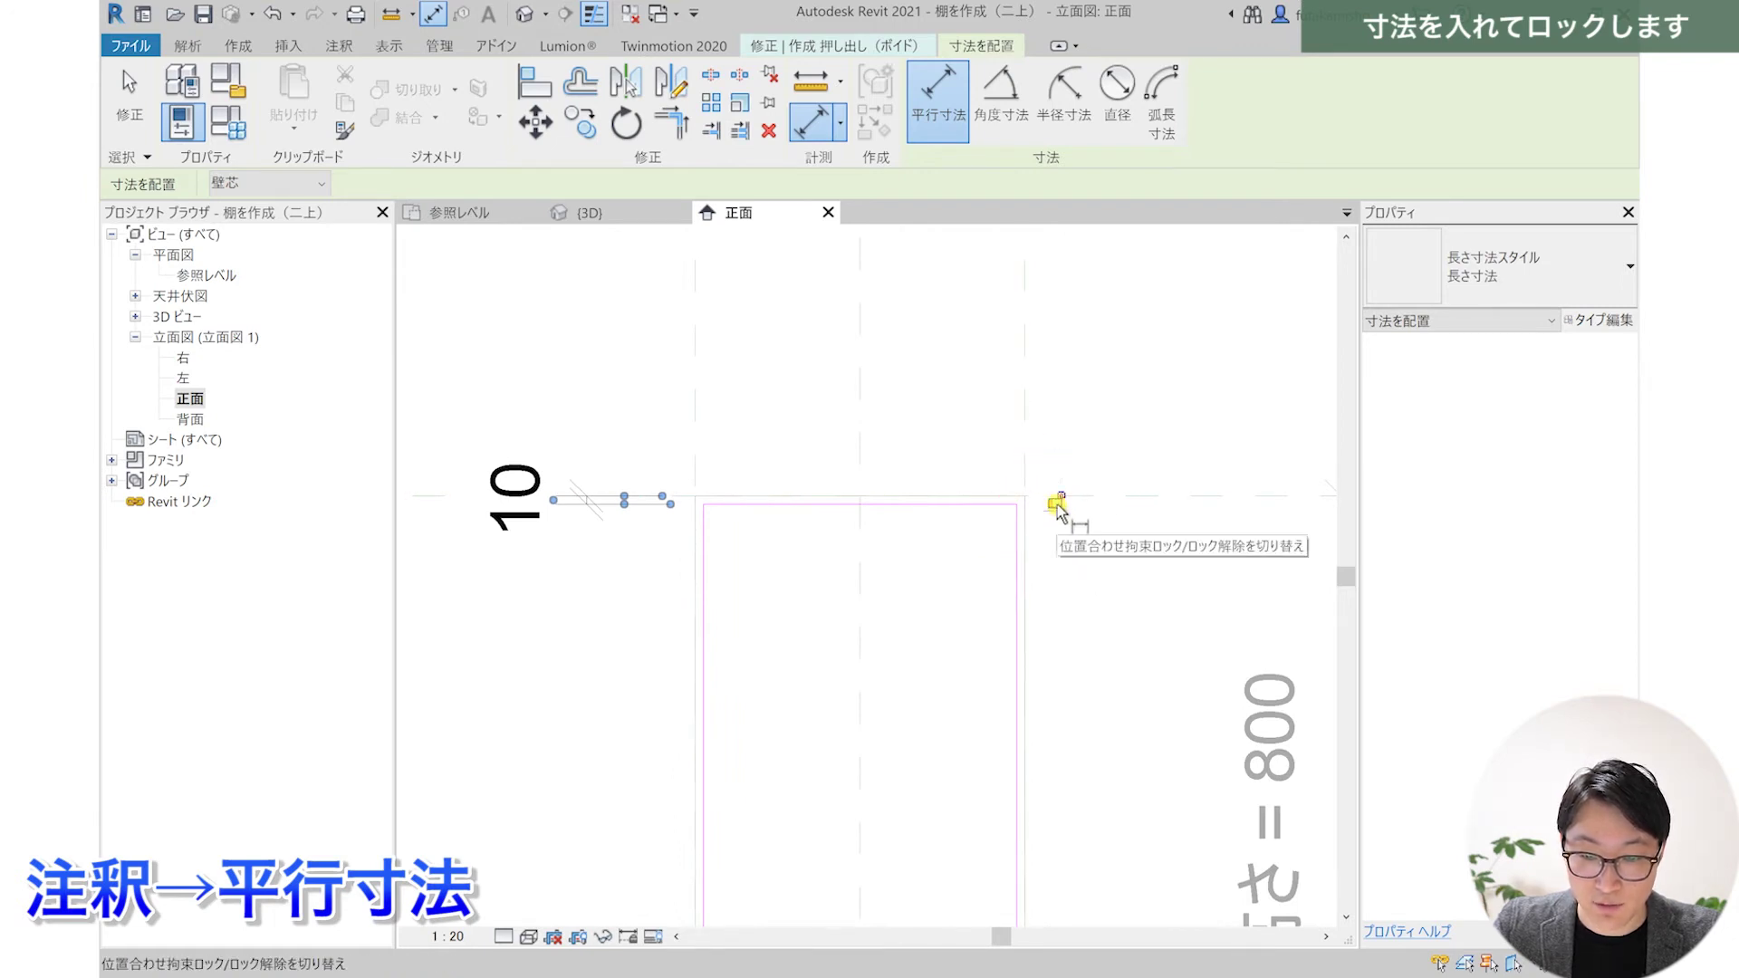
left_click(1065, 511)
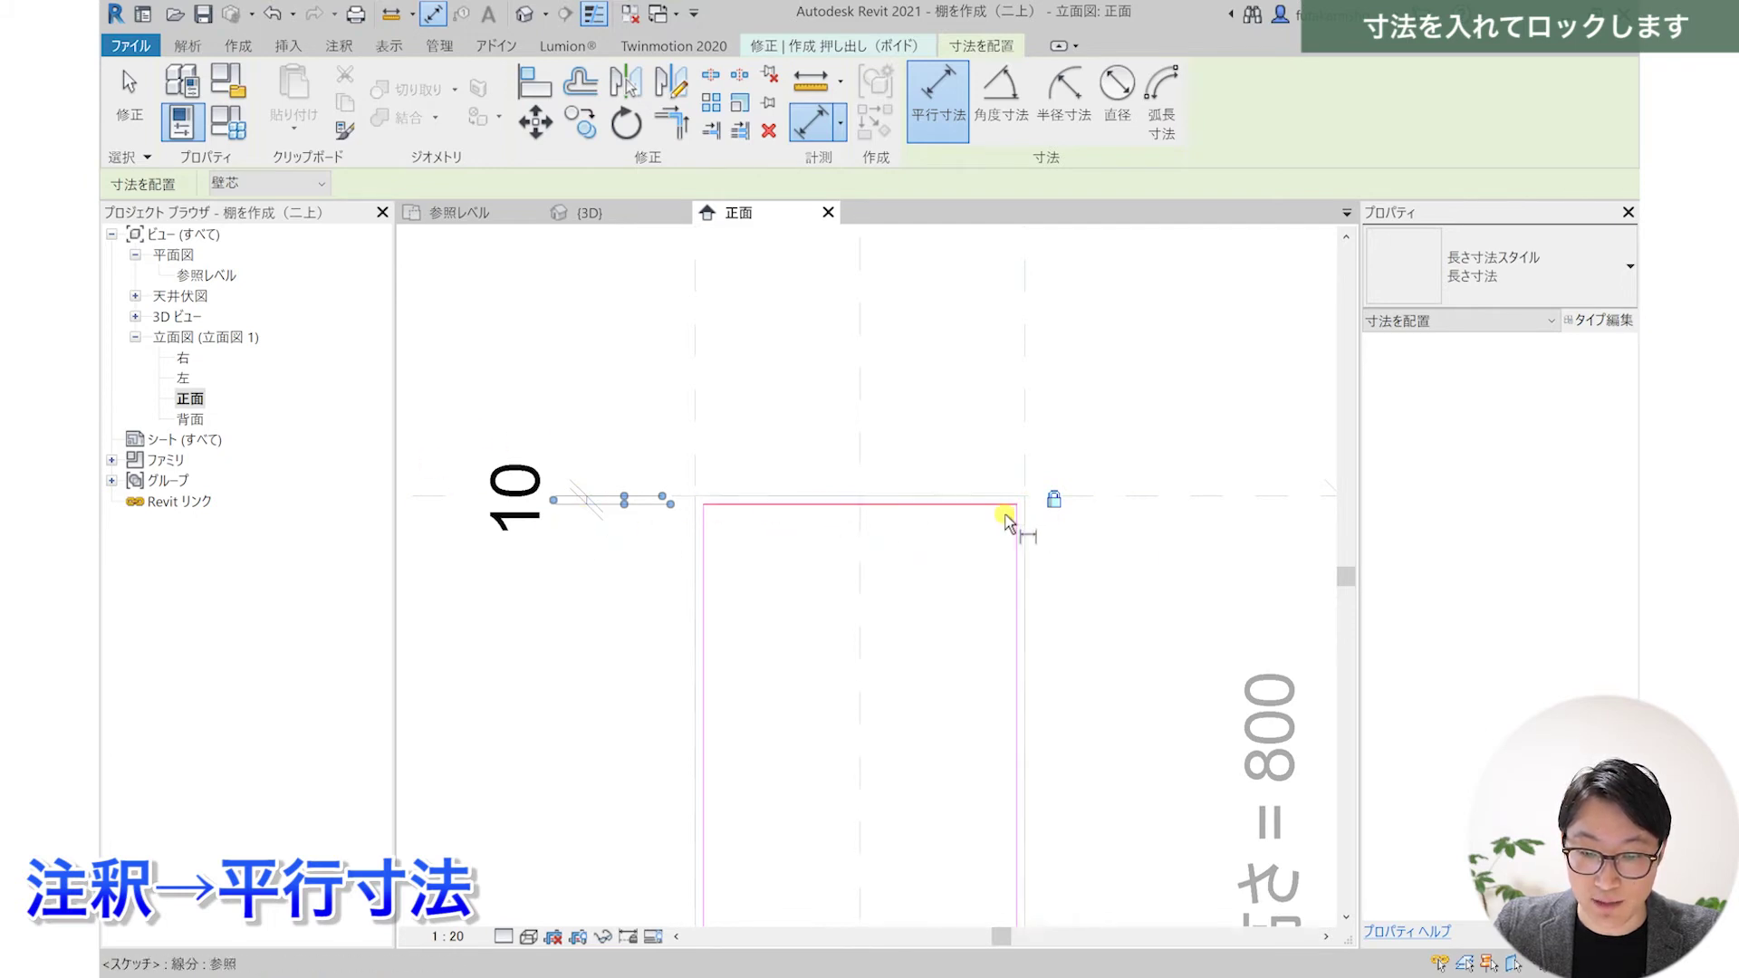
- Add 10 dimensions tying the rectangle's bottom and left edges to their reference planes
scroll(765, 561, "down", 2)
scroll(759, 489, "down", 2)
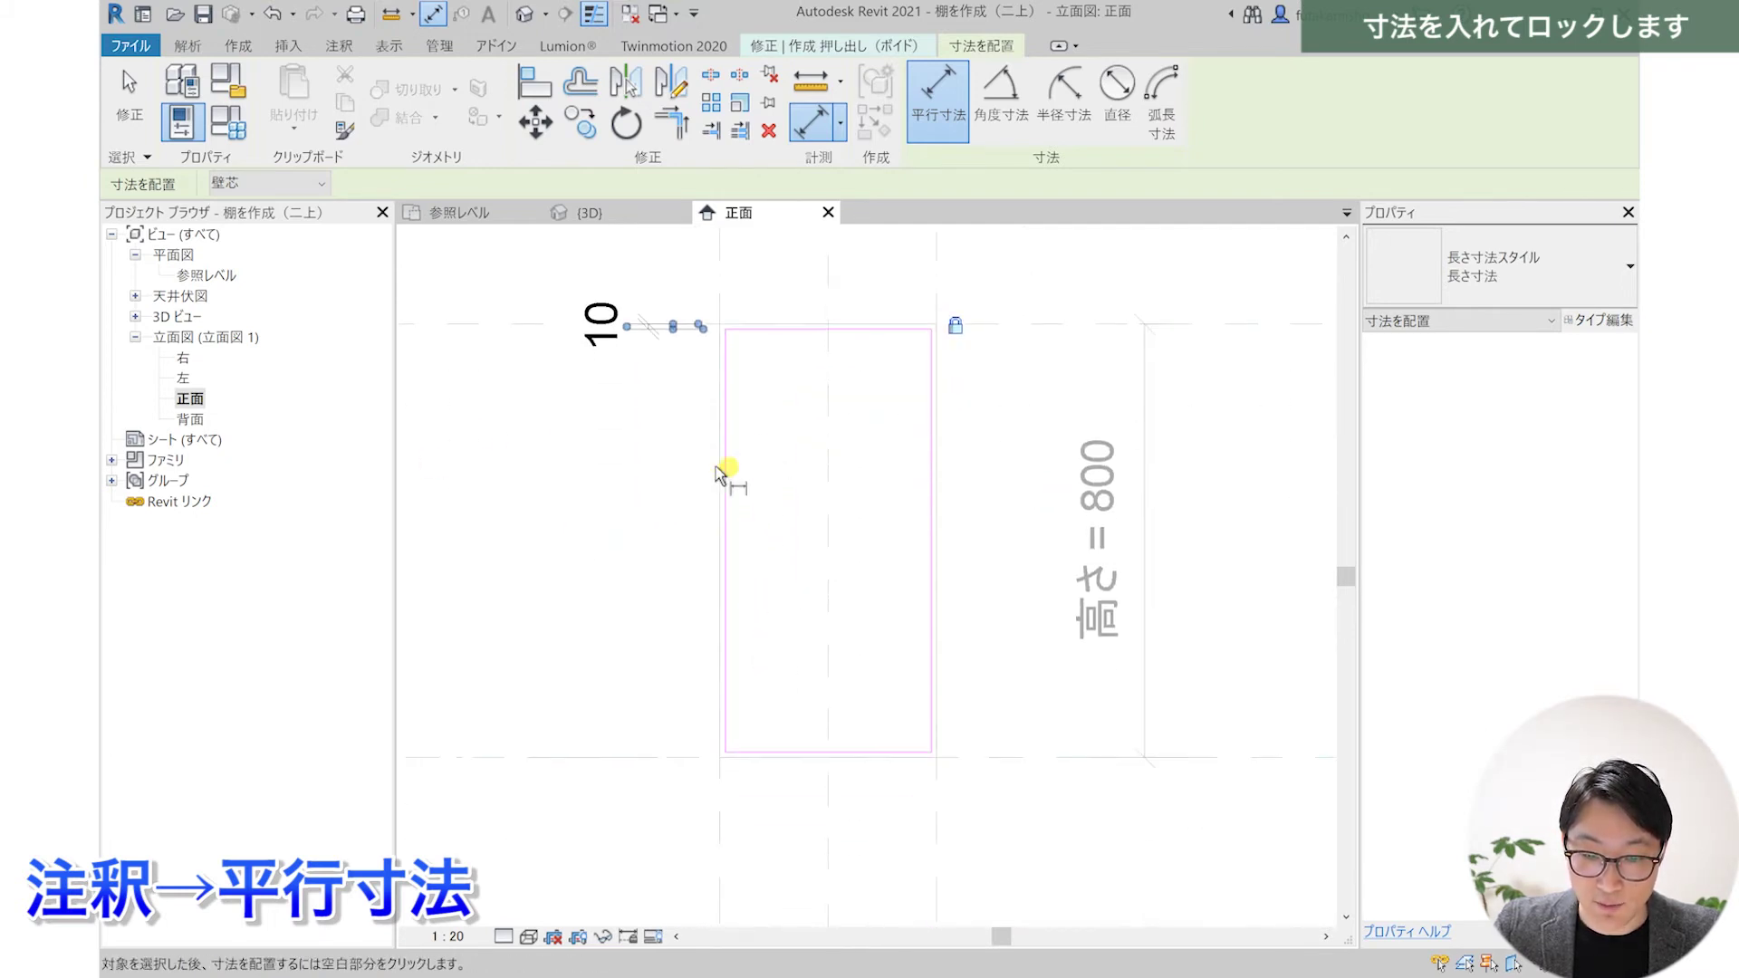
left_click(349, 49)
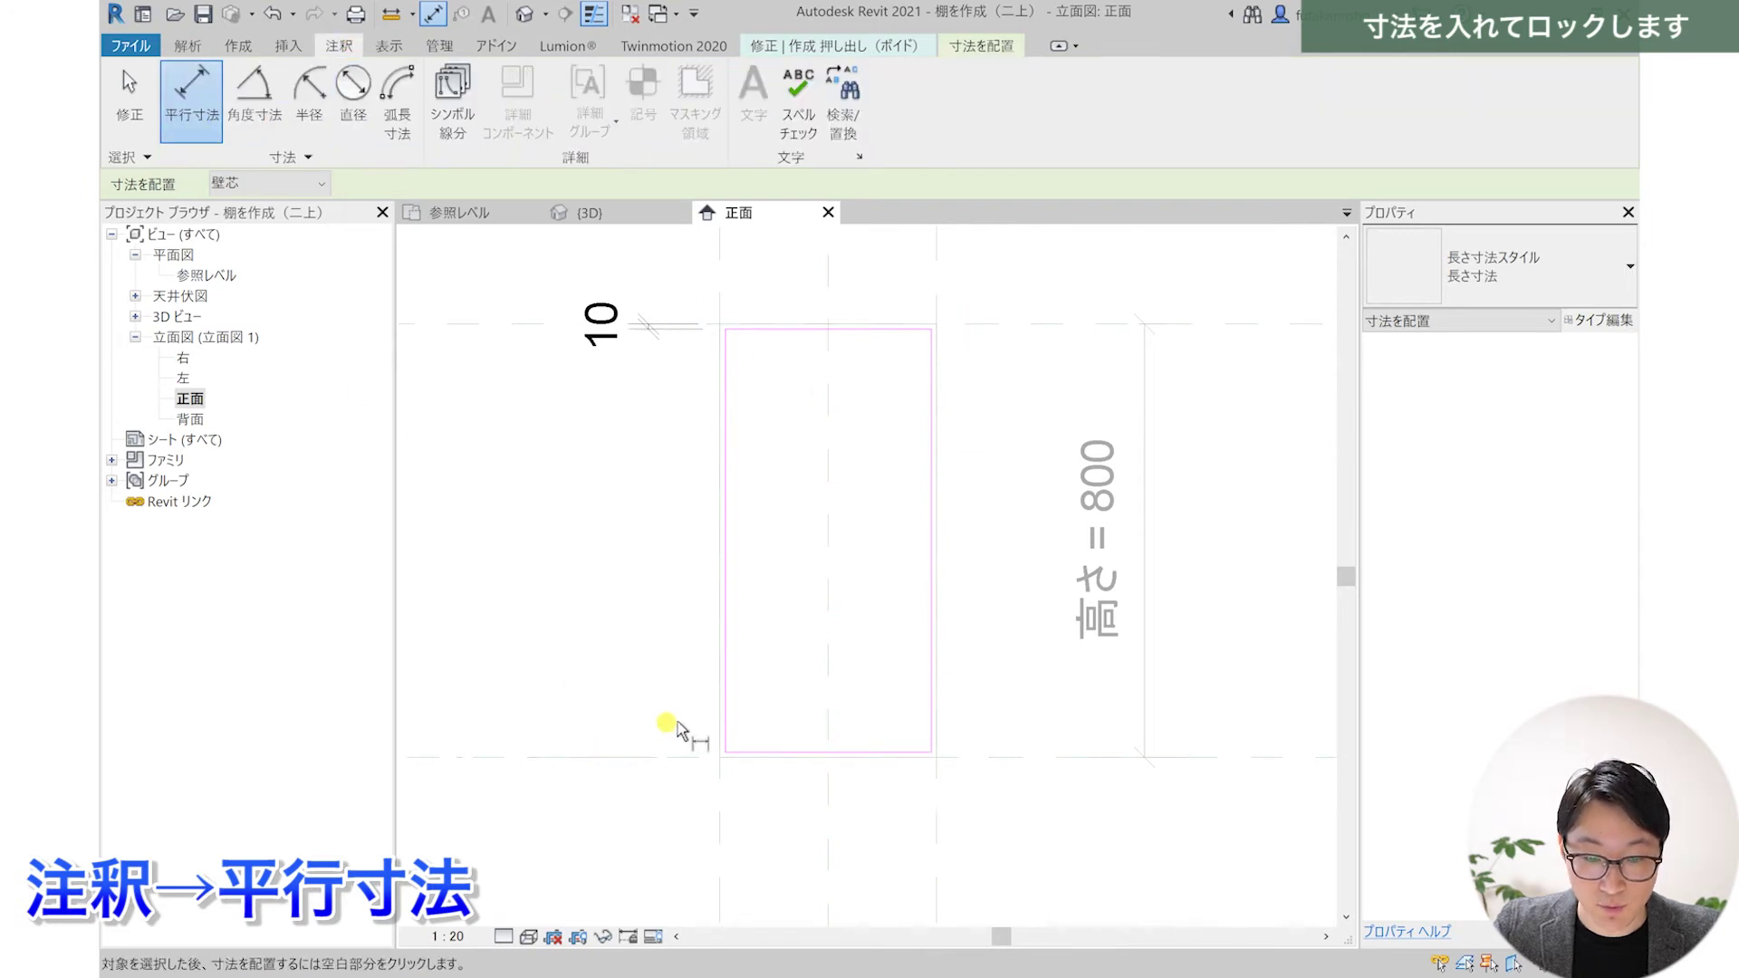
scroll(674, 729, "up", 2)
left_click(784, 761)
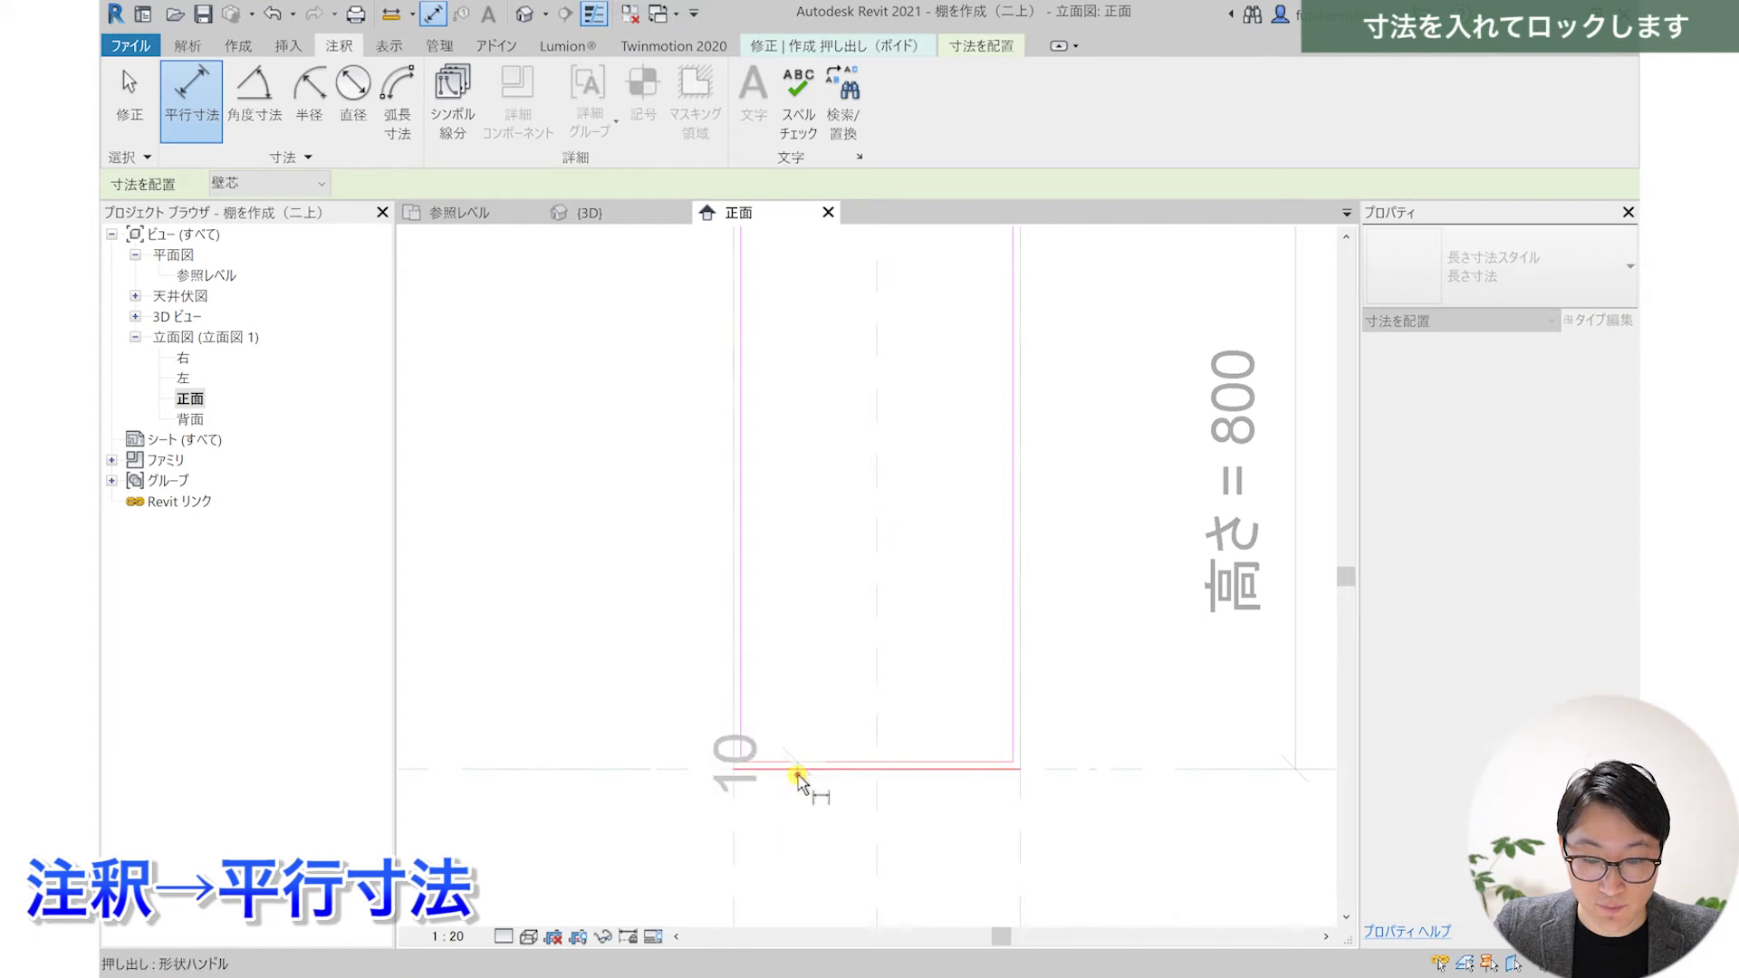
left_click(684, 771)
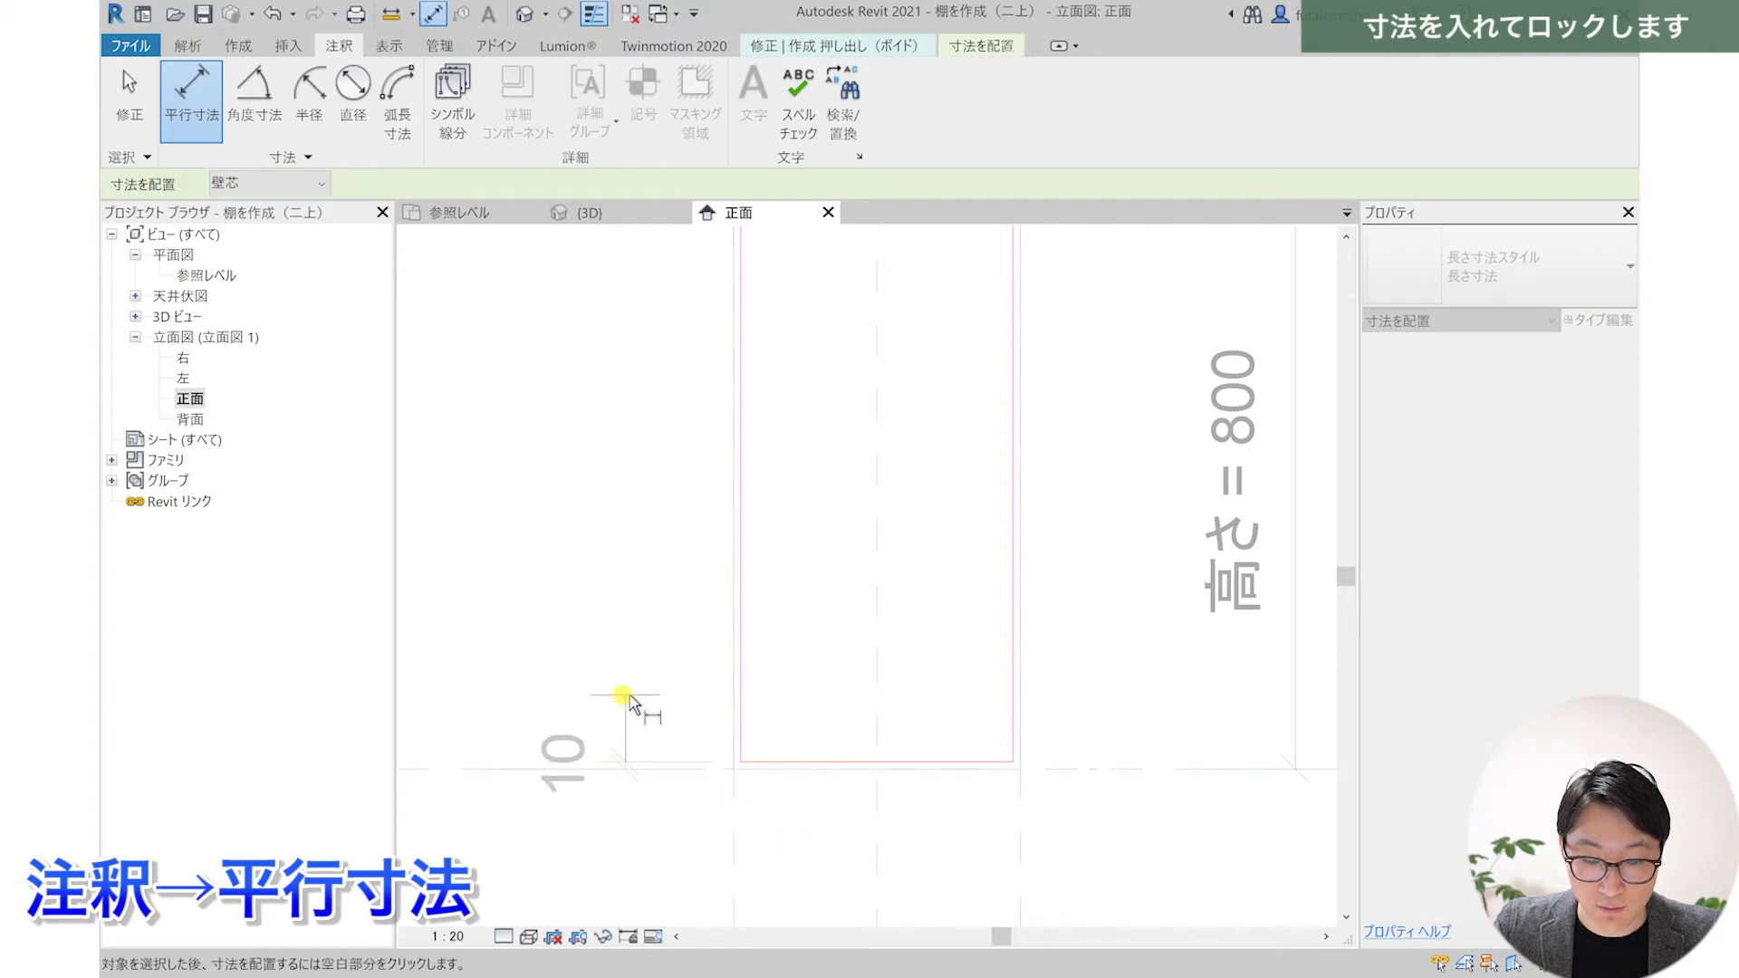
left_click(638, 694)
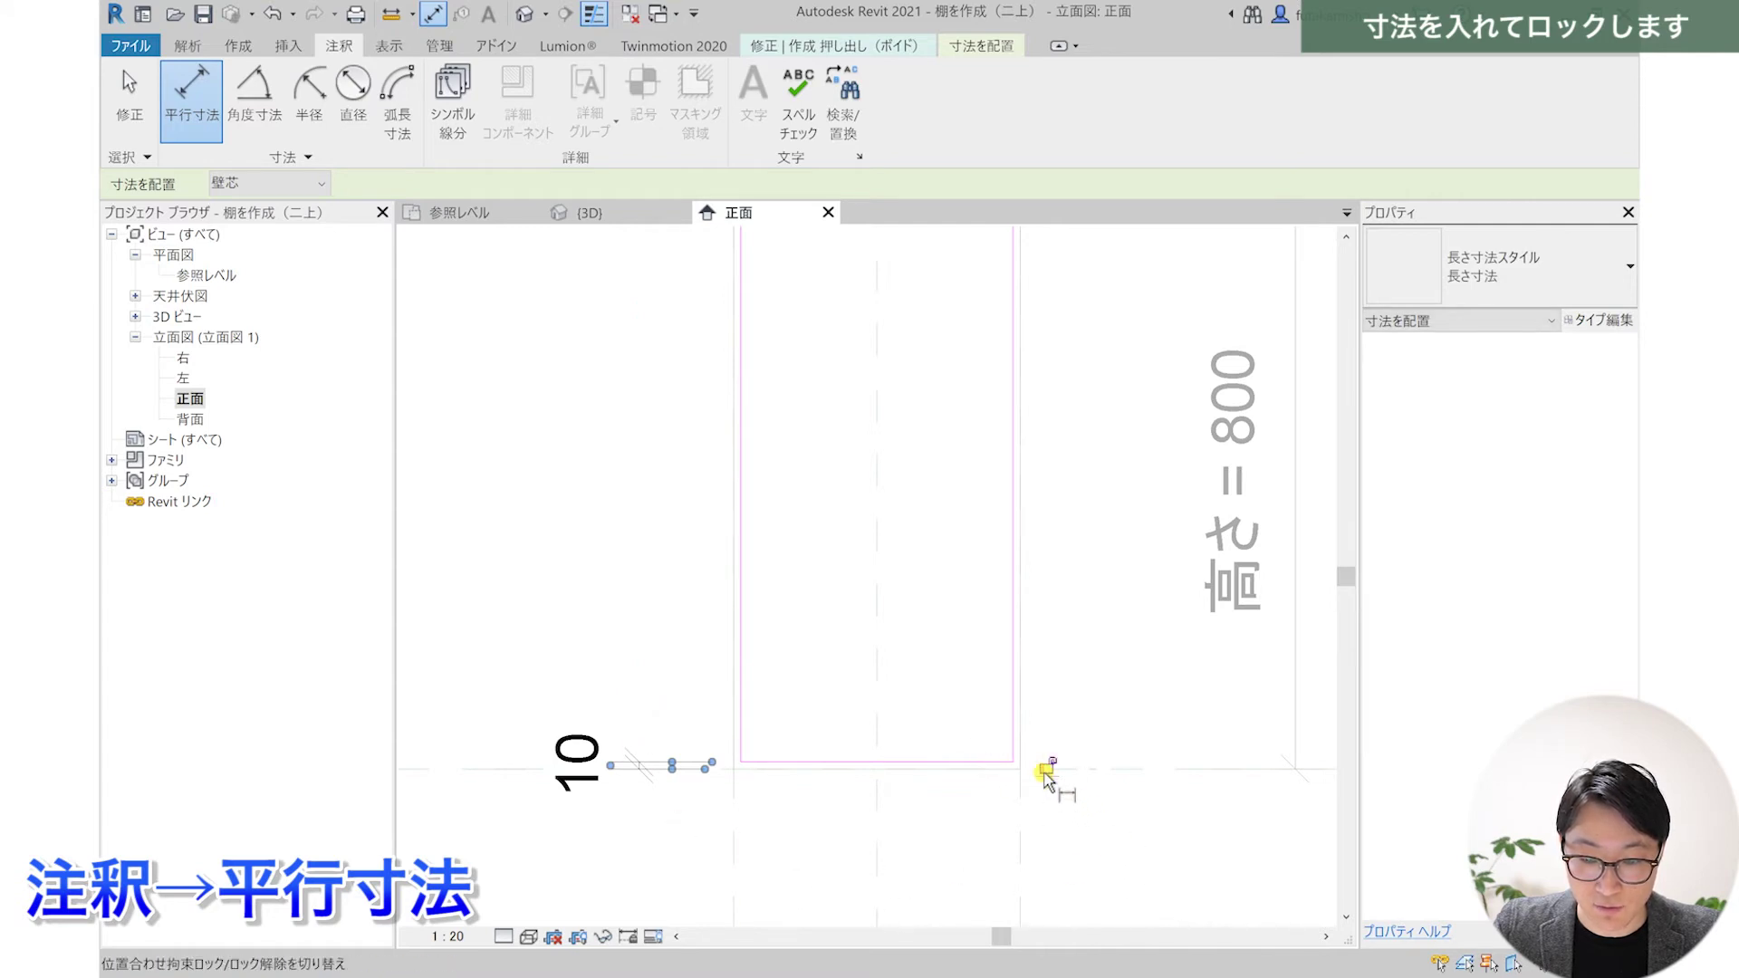
scroll(906, 760, "down", 1)
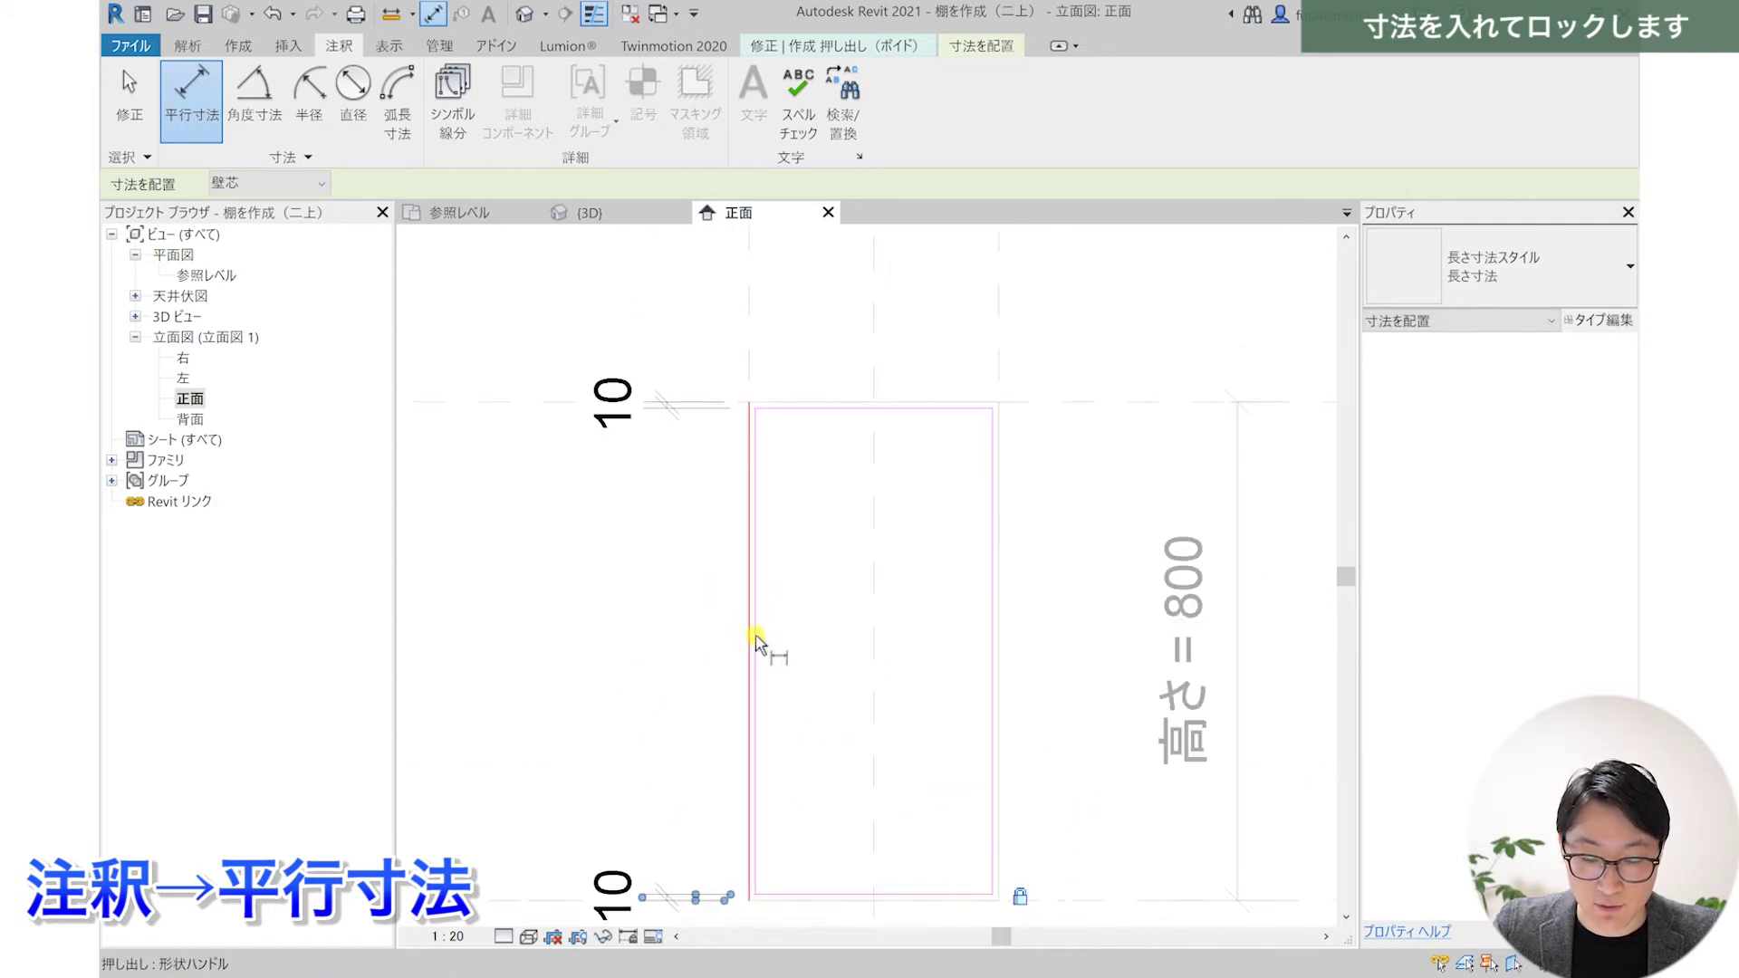
scroll(759, 640, "up", 2)
scroll(641, 614, "down", 1)
scroll(637, 652, "up", 2)
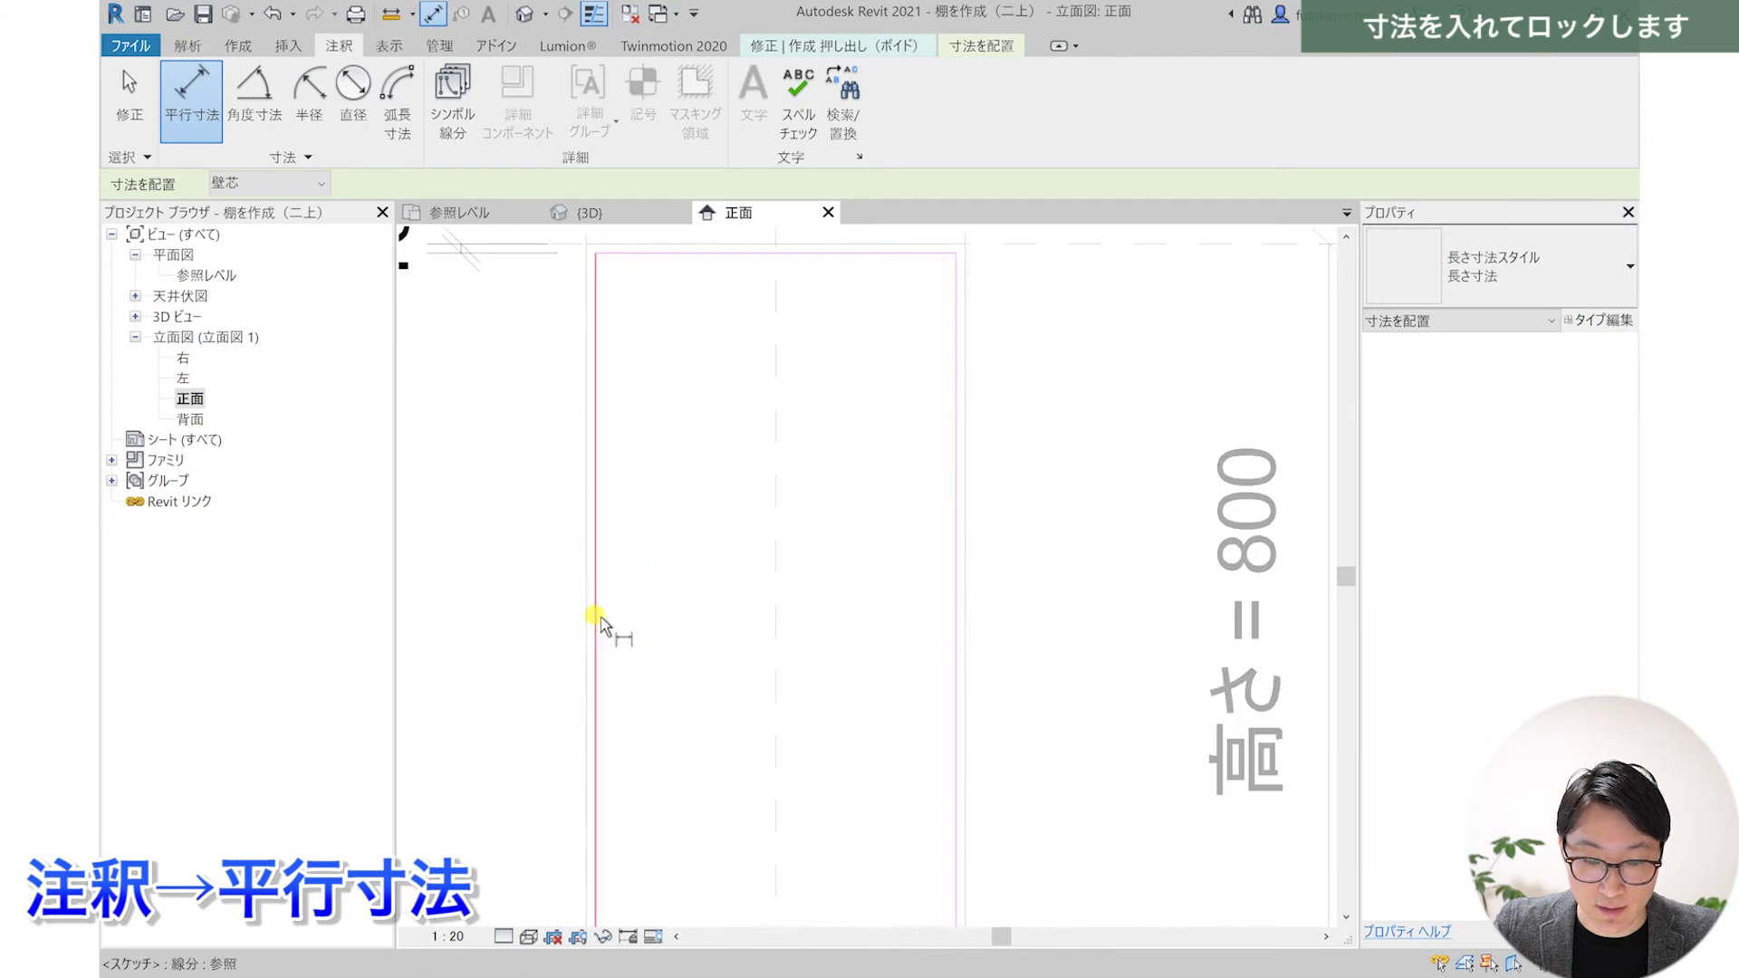
left_click(585, 581)
left_click(595, 588)
left_click(519, 581)
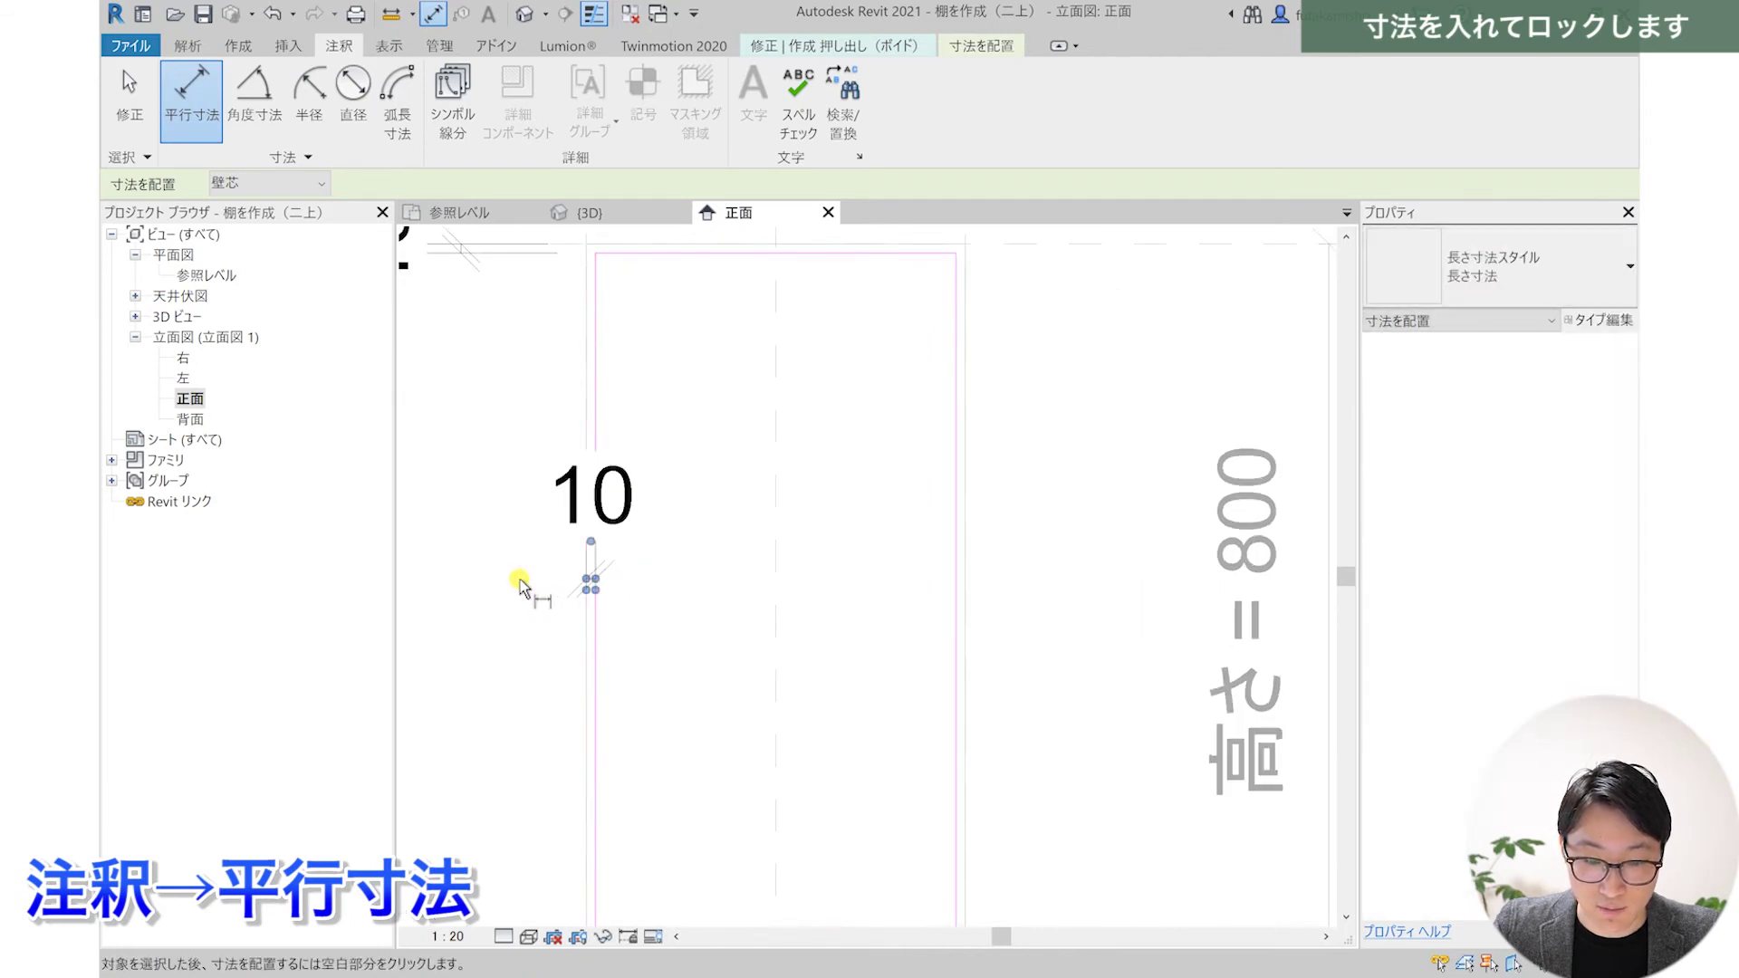
- Place and lock a 10 dimension from the right reference plane to the rectangle's right edge
scroll(521, 584, "down", 2)
middle_click_drag(555, 691, 621, 516)
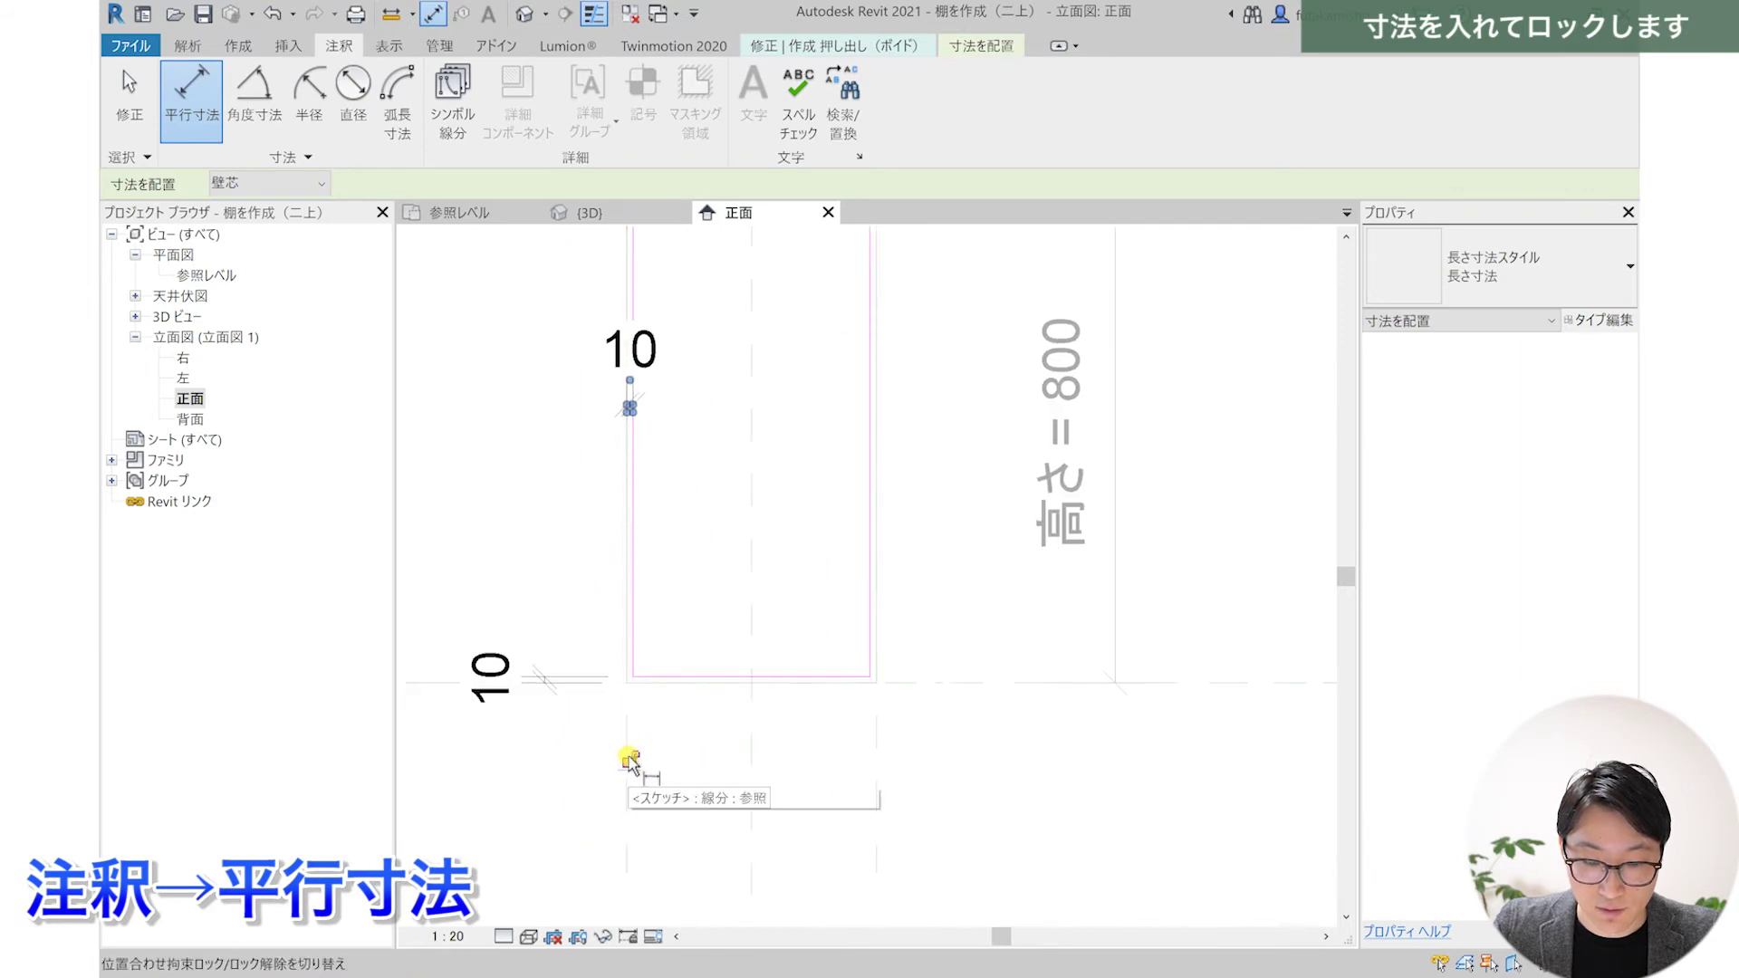
middle_click_drag(634, 757, 699, 622)
scroll(797, 582, "up", 3)
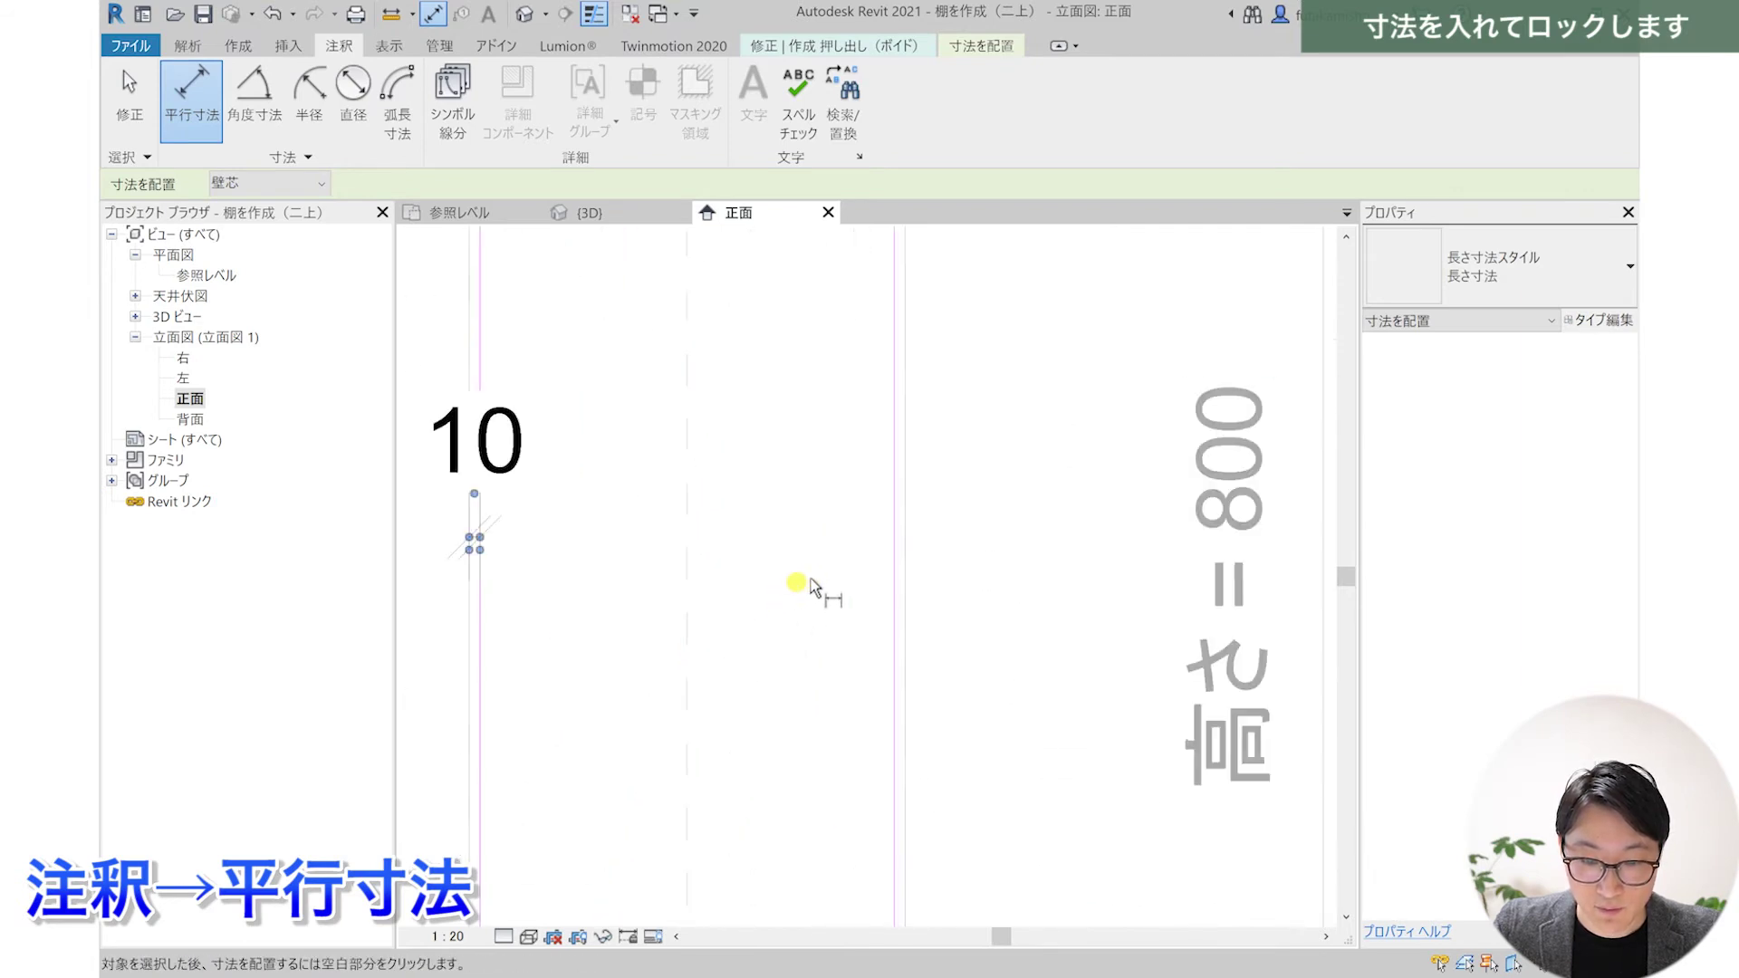
left_click(889, 543)
scroll(905, 536, "down", 1)
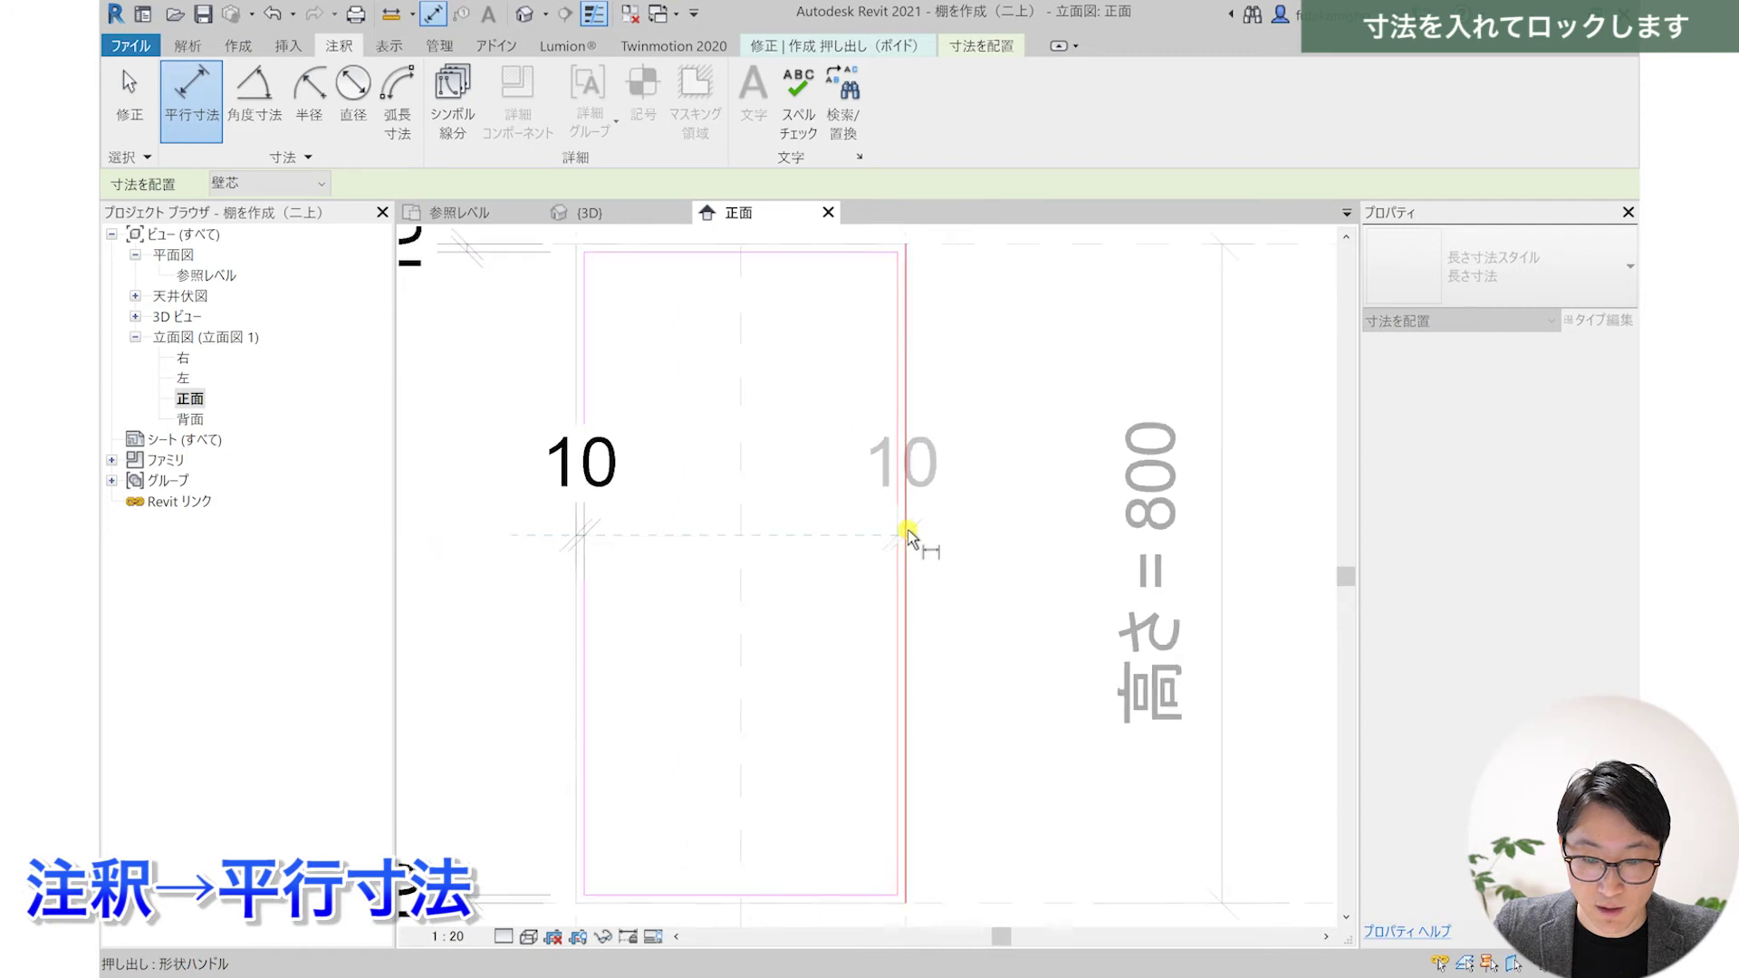
left_click(909, 536)
scroll(908, 537, "down", 2)
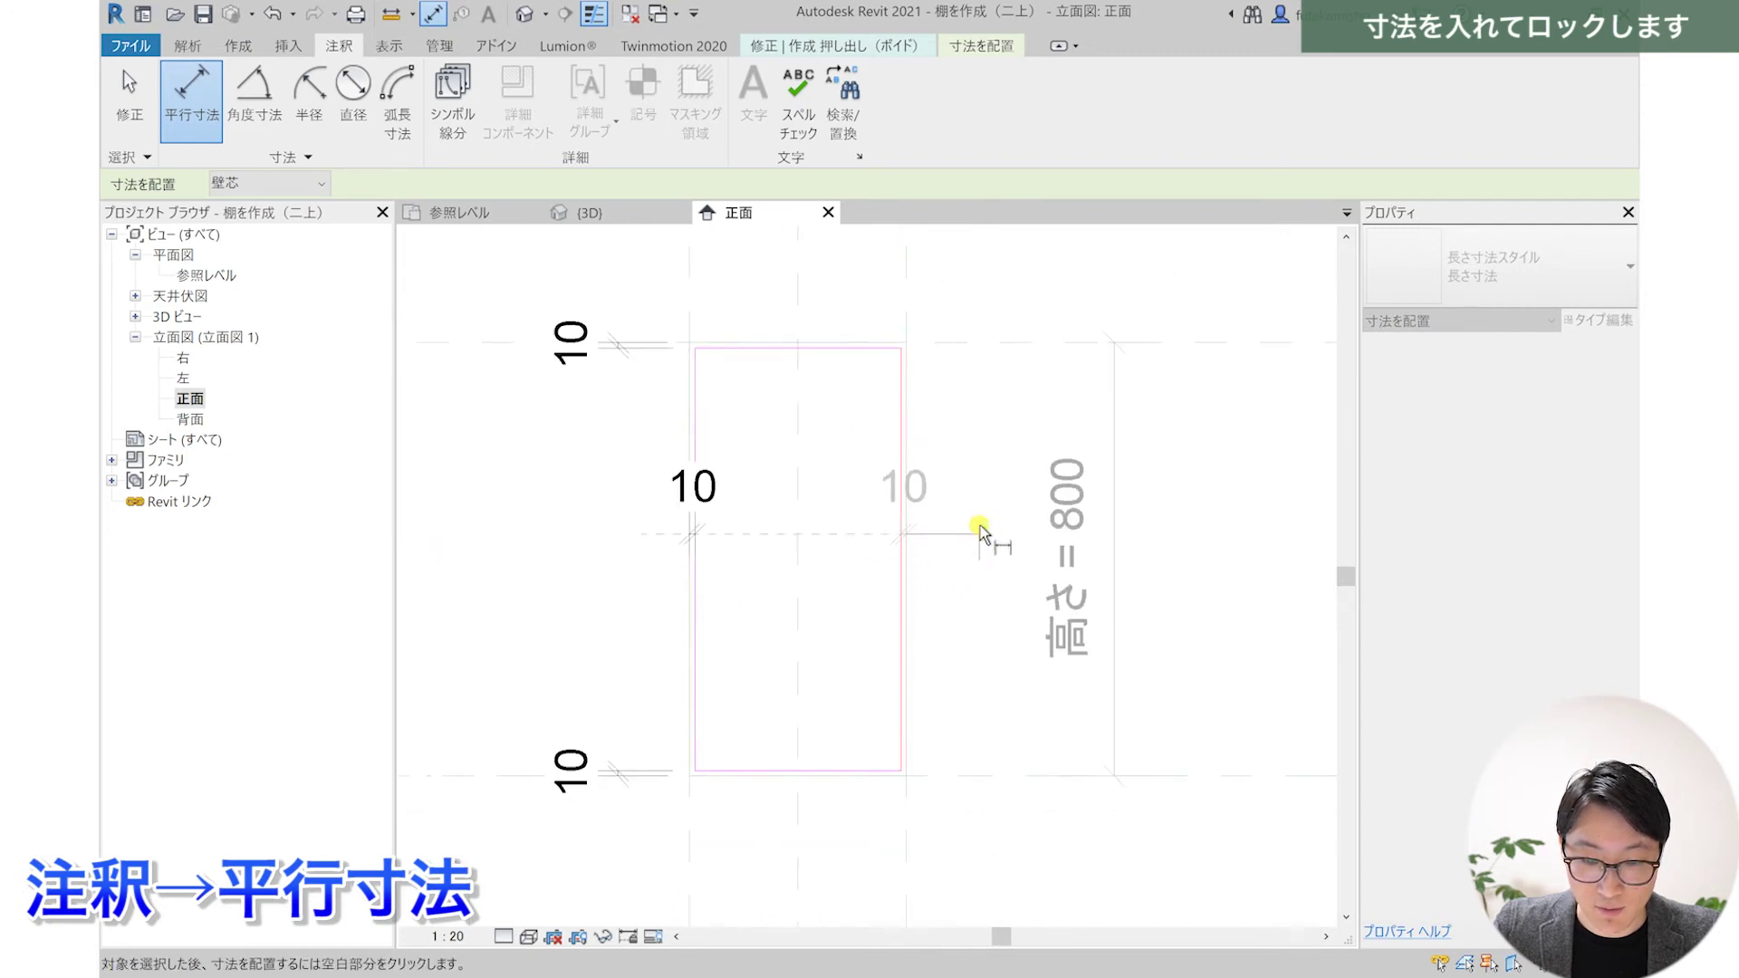
left_click(980, 525)
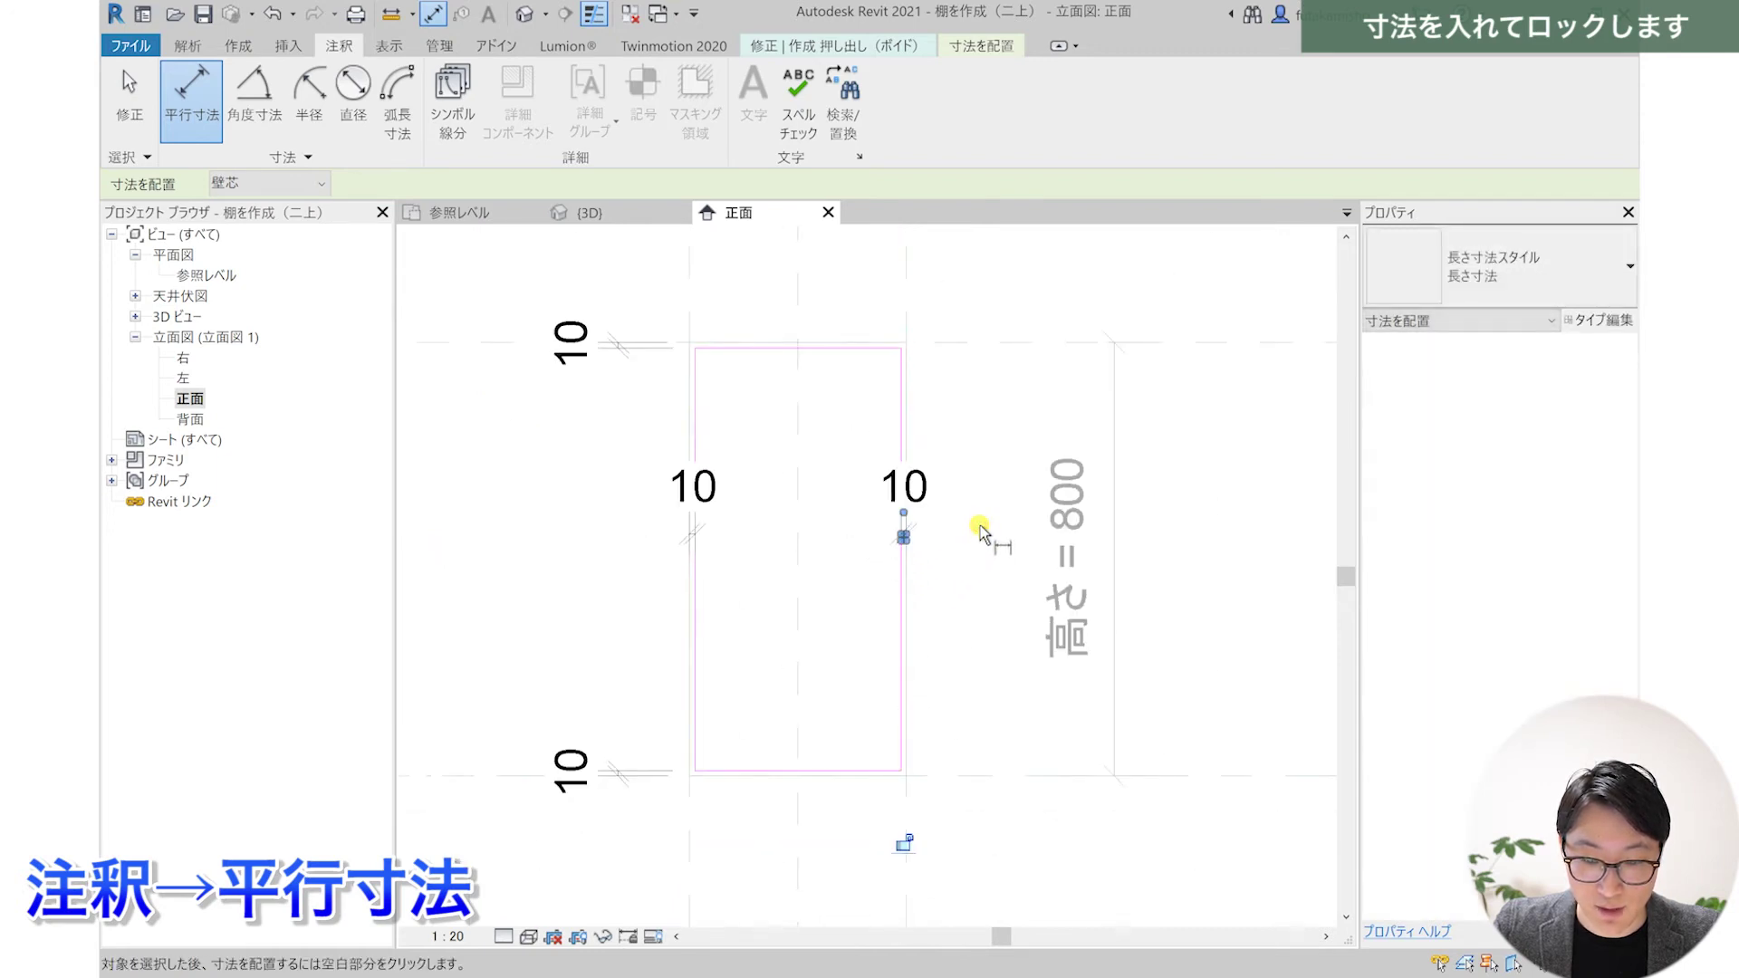
left_click(903, 840)
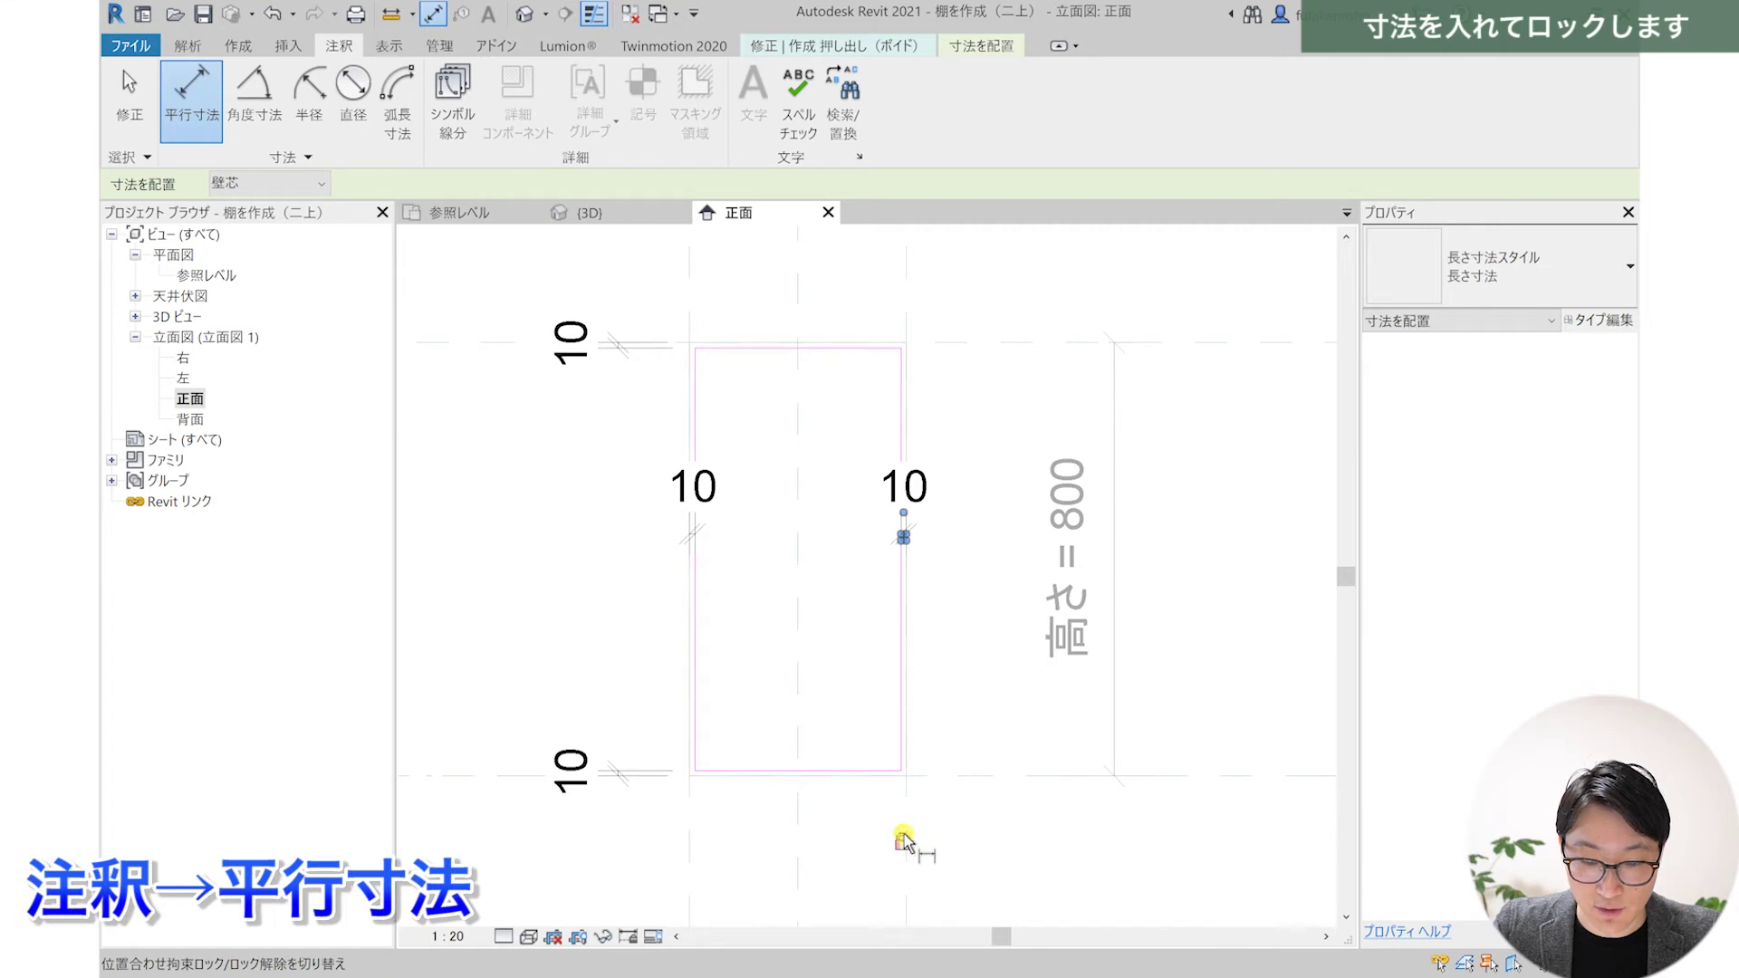
- Review the left and right 10 dimensions, then clear the selection
left_click(135, 107)
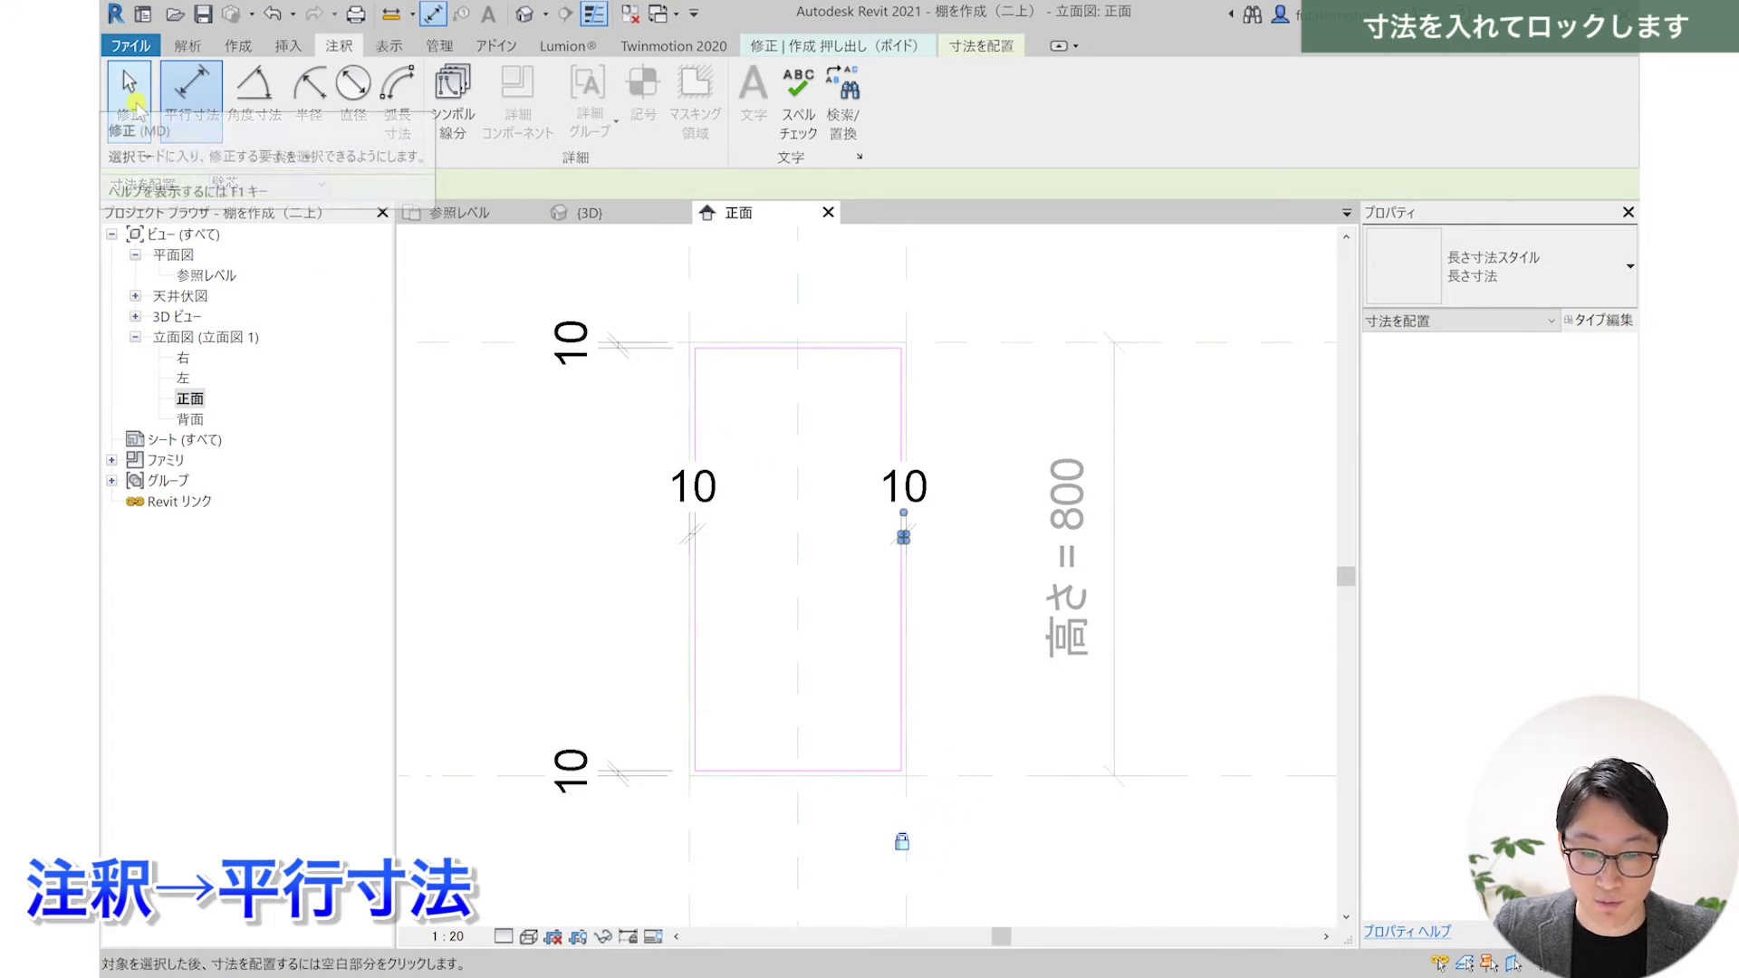
left_click(915, 490)
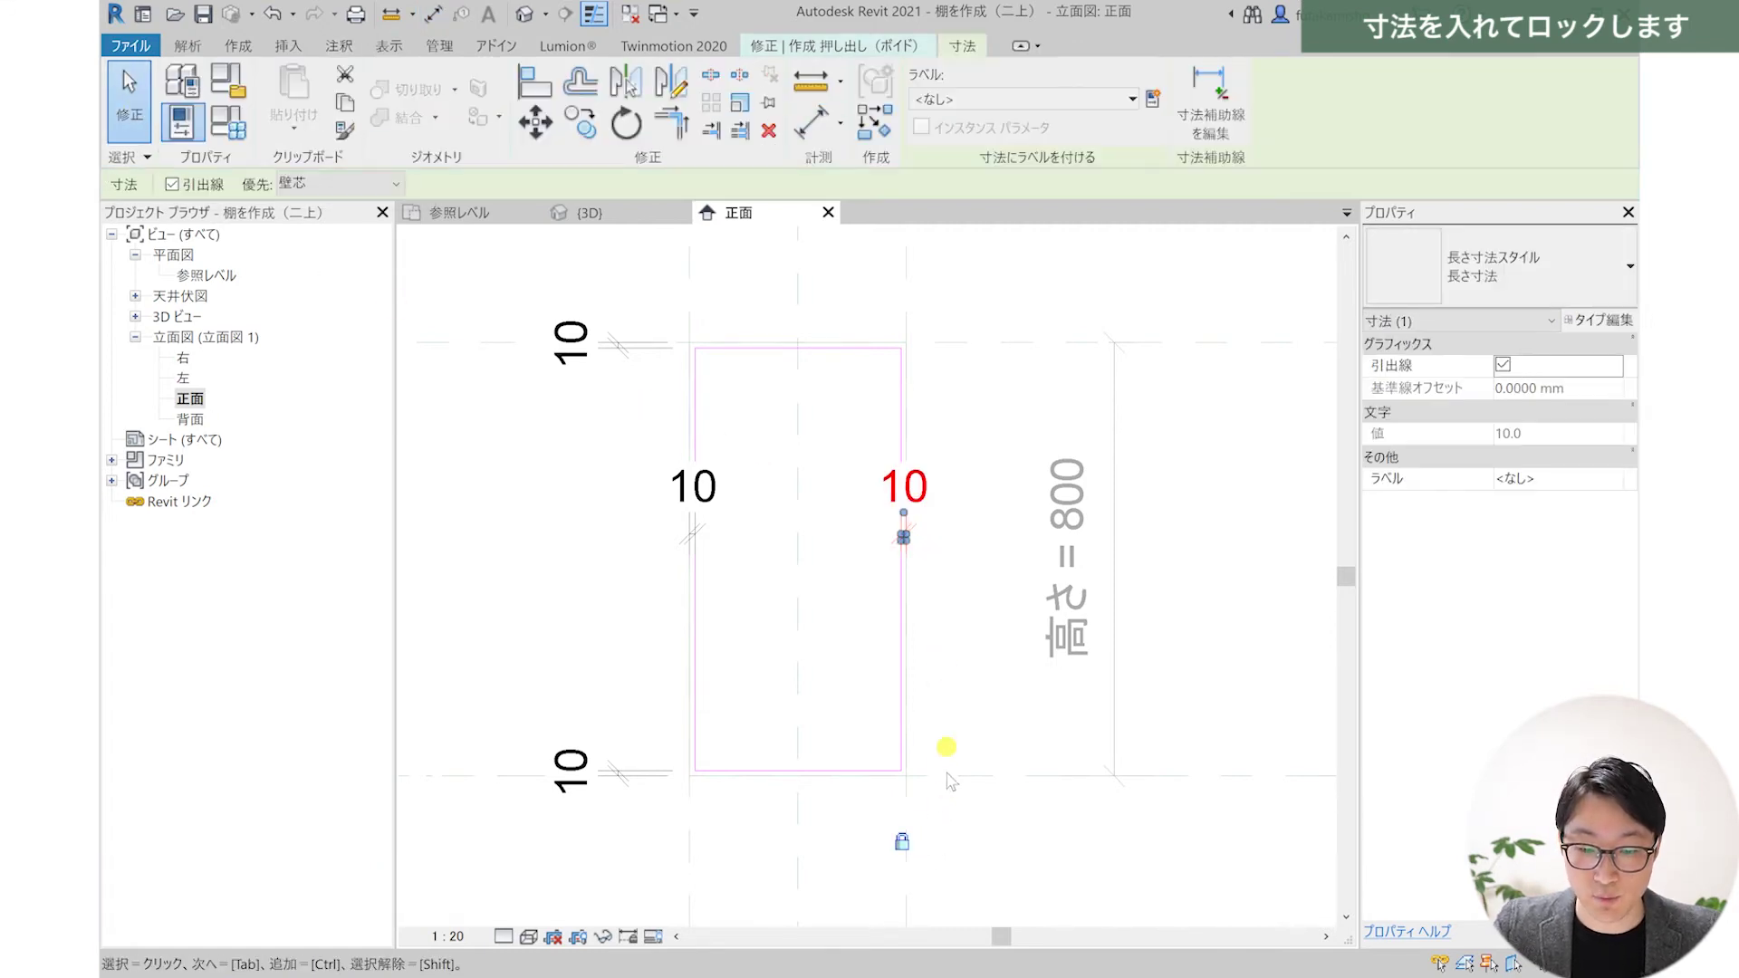
left_click(709, 509)
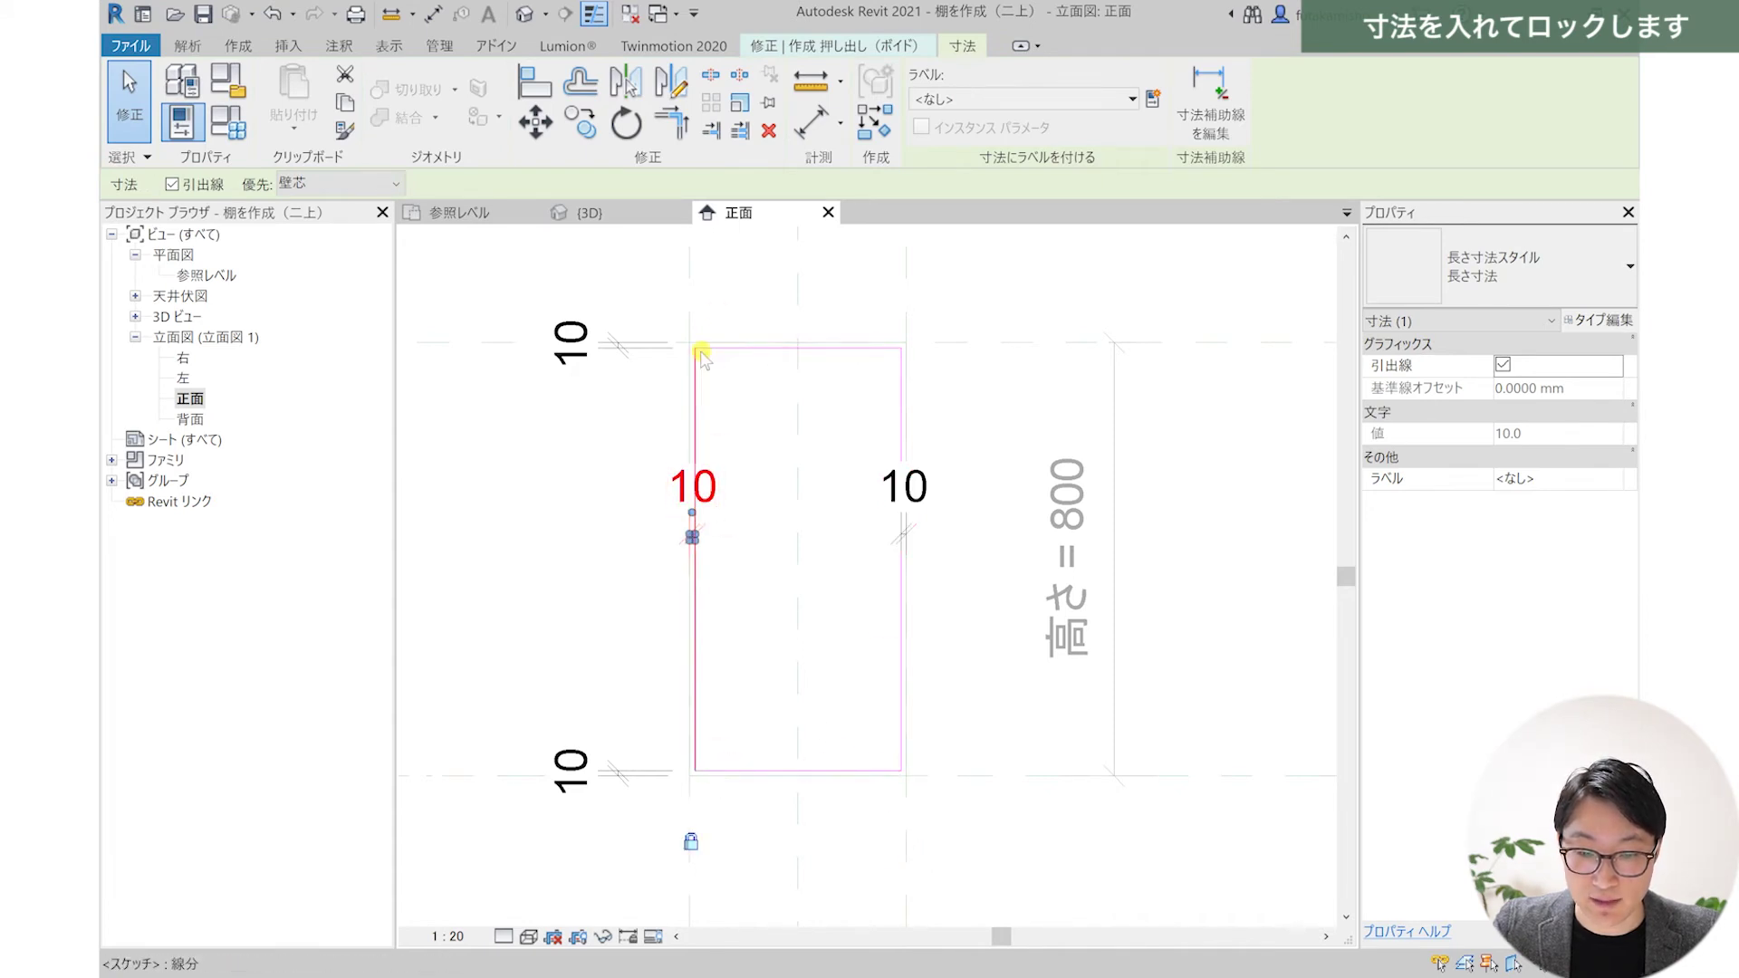
left_click(907, 796)
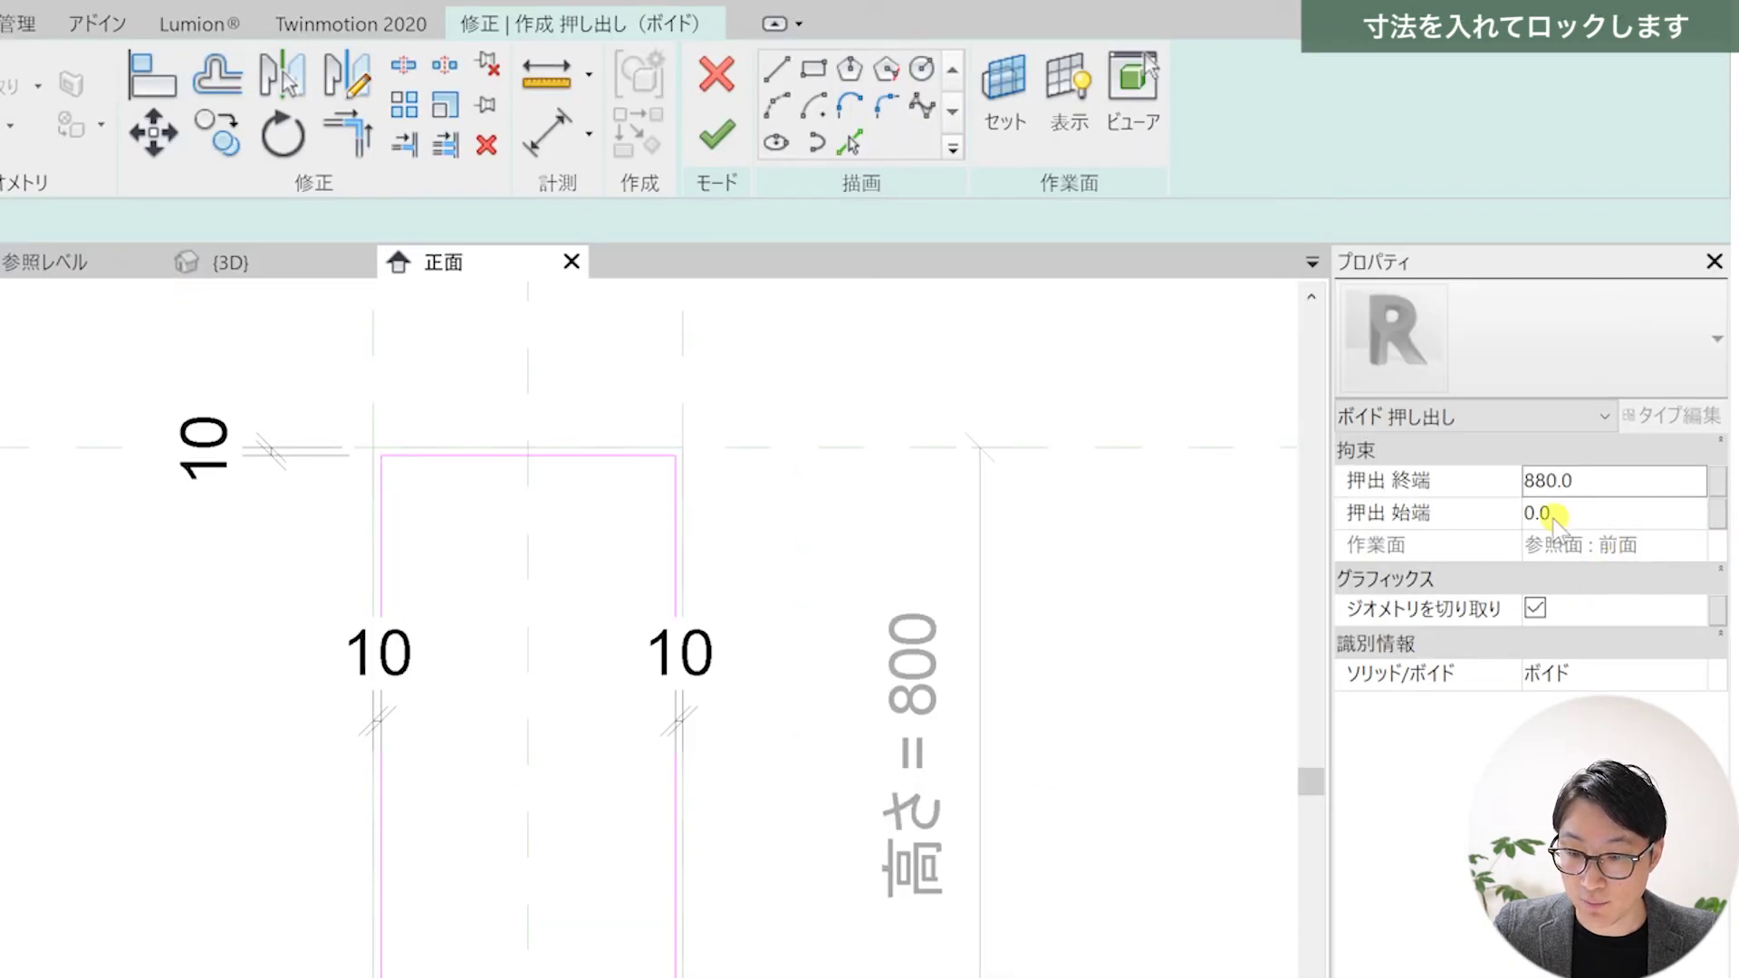
- Enter 290 as the void's Extrusion End, then finish the sketch and deselect
left_click(1585, 482)
type("290")
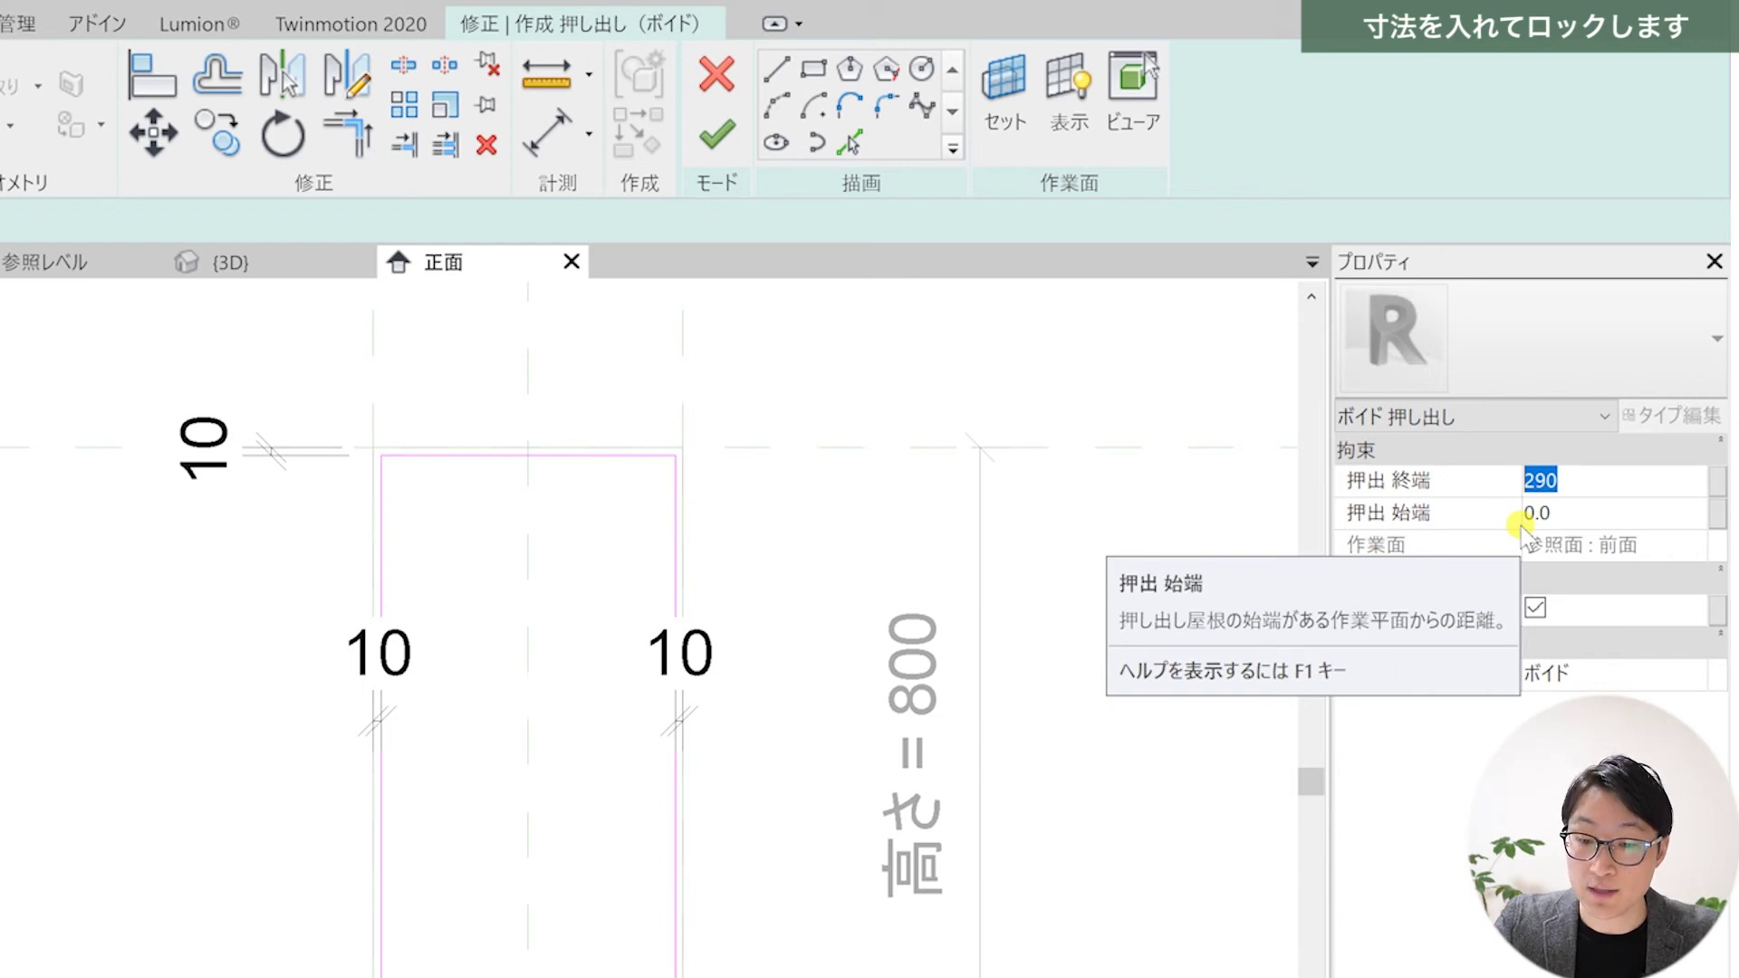
key("Return")
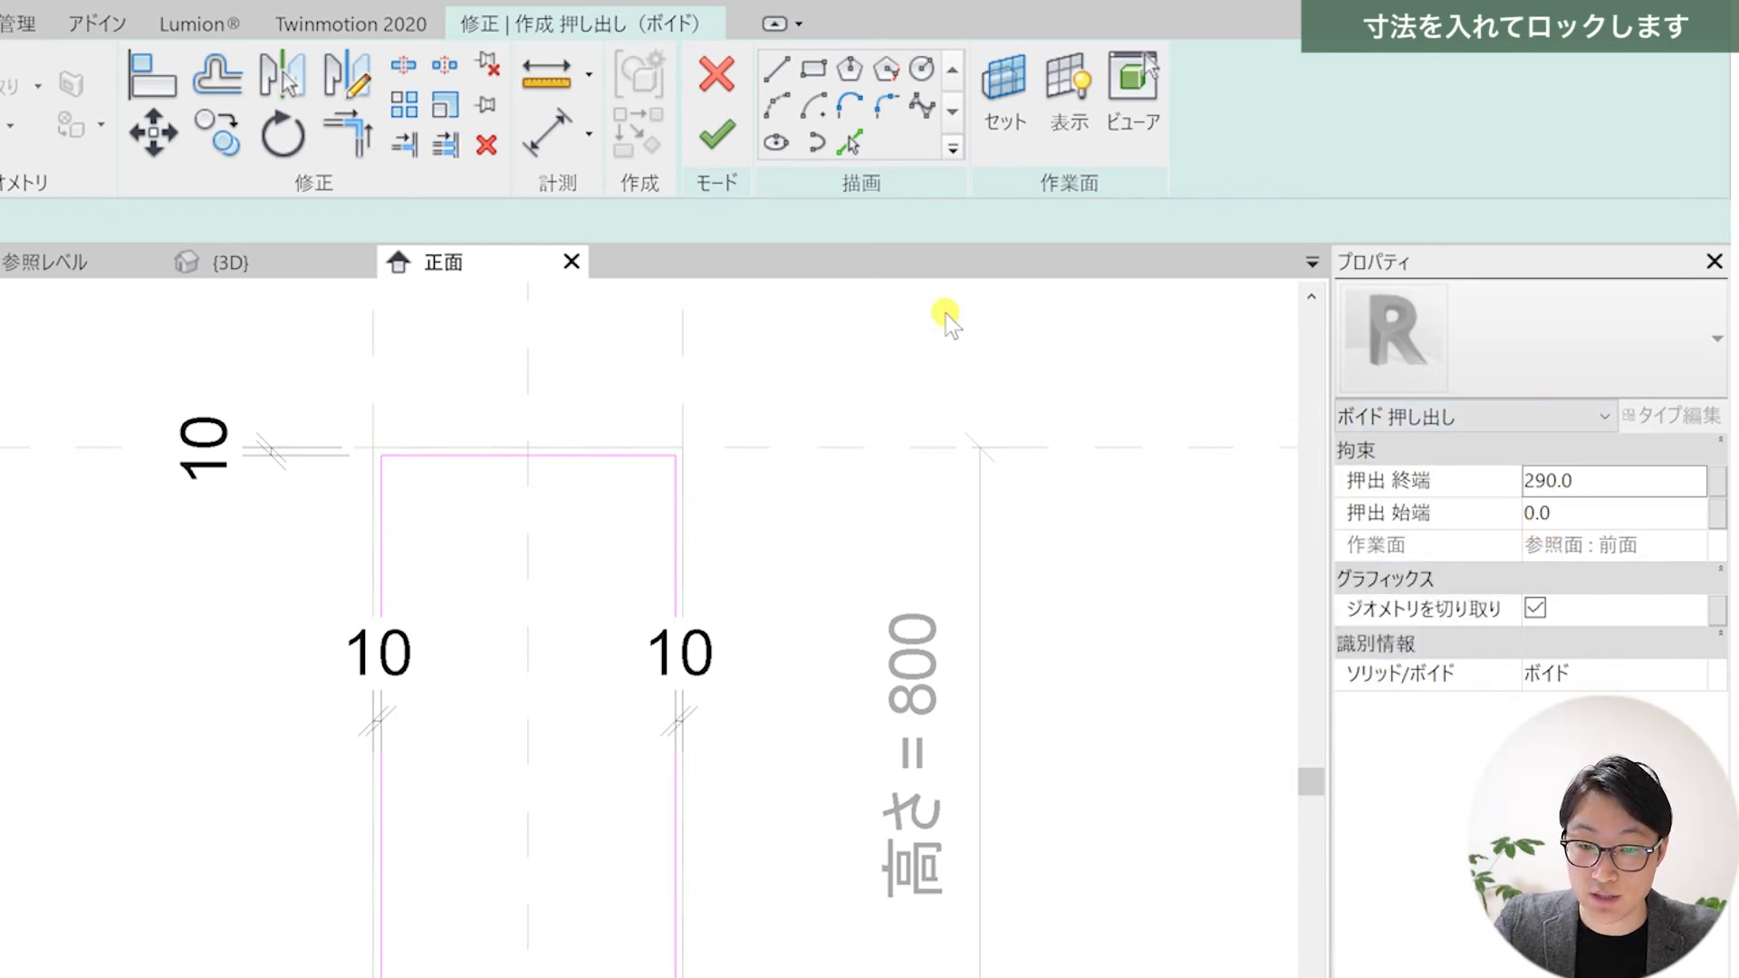
left_click(697, 158)
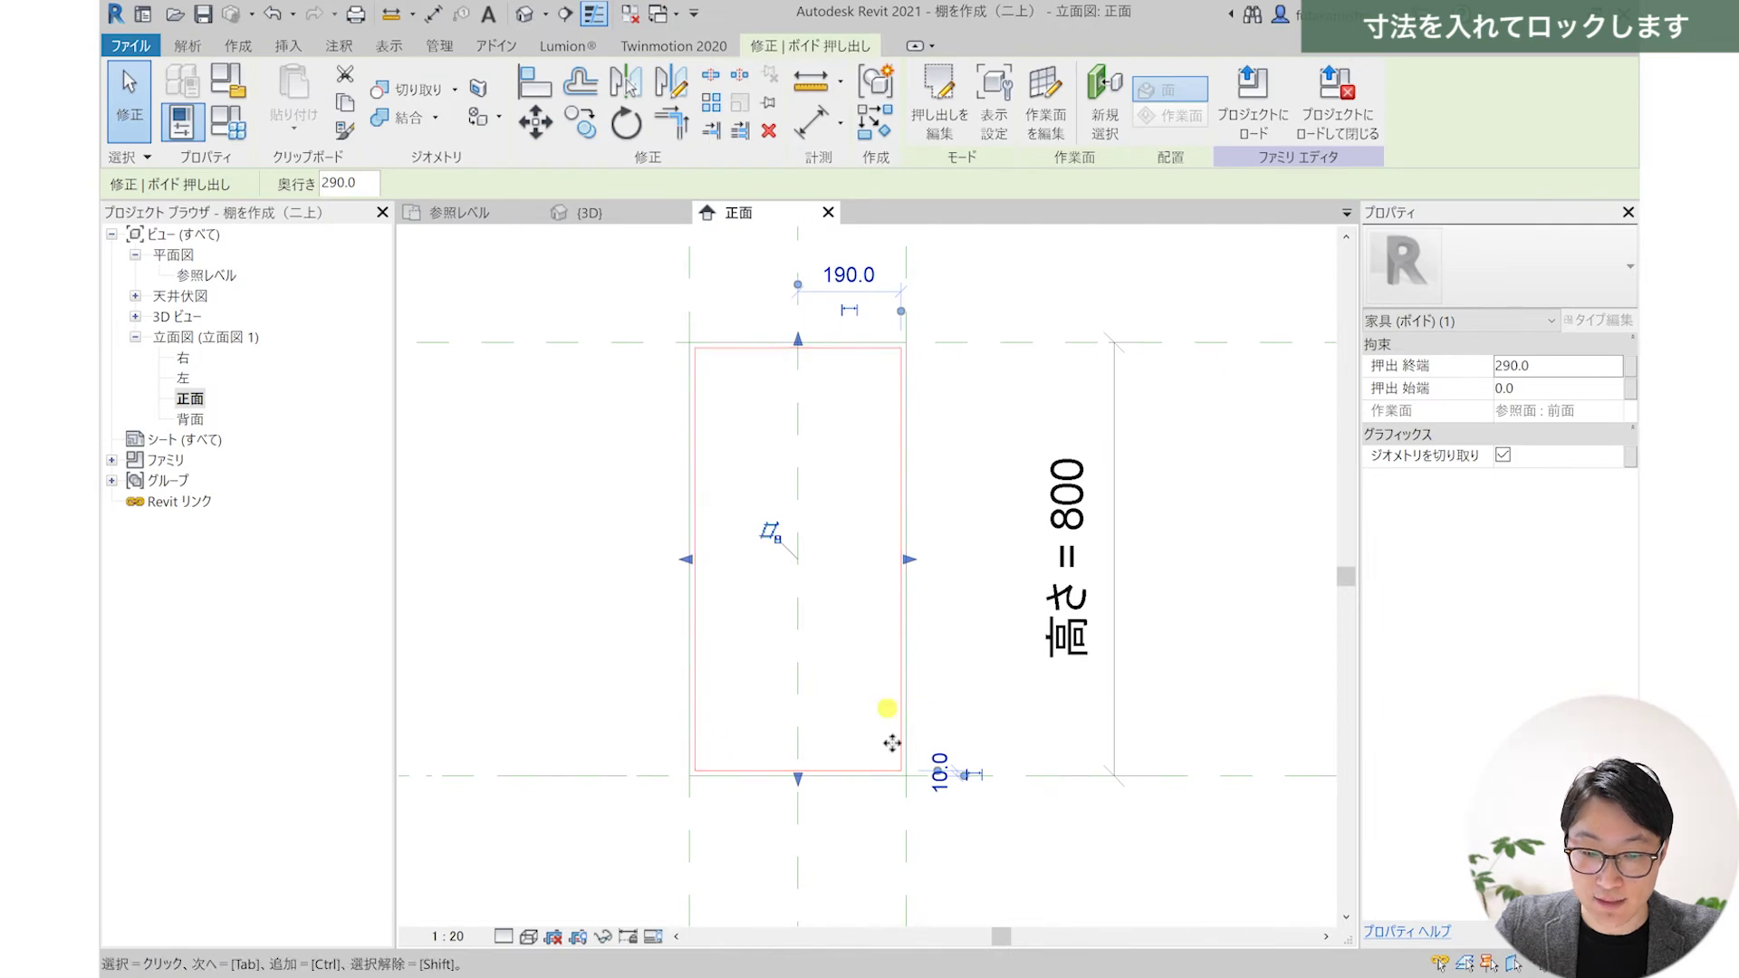
left_click(543, 648)
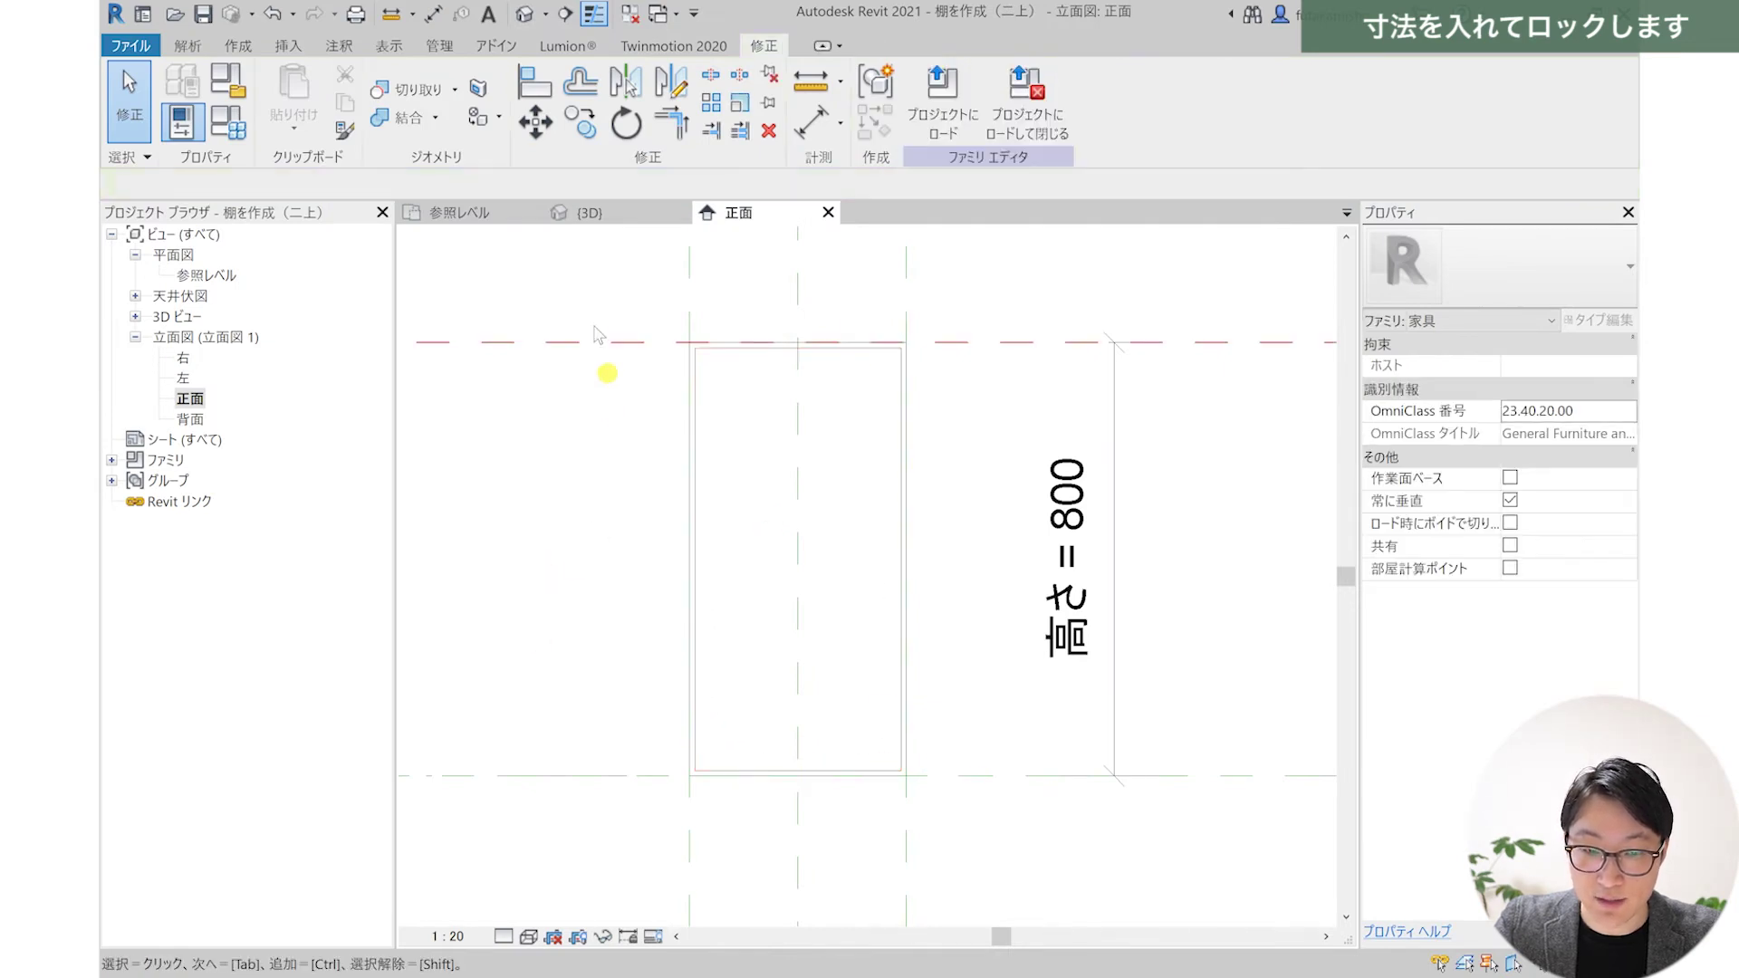
- Orbit the {3D} view to inspect the void inside the box
left_click(587, 214)
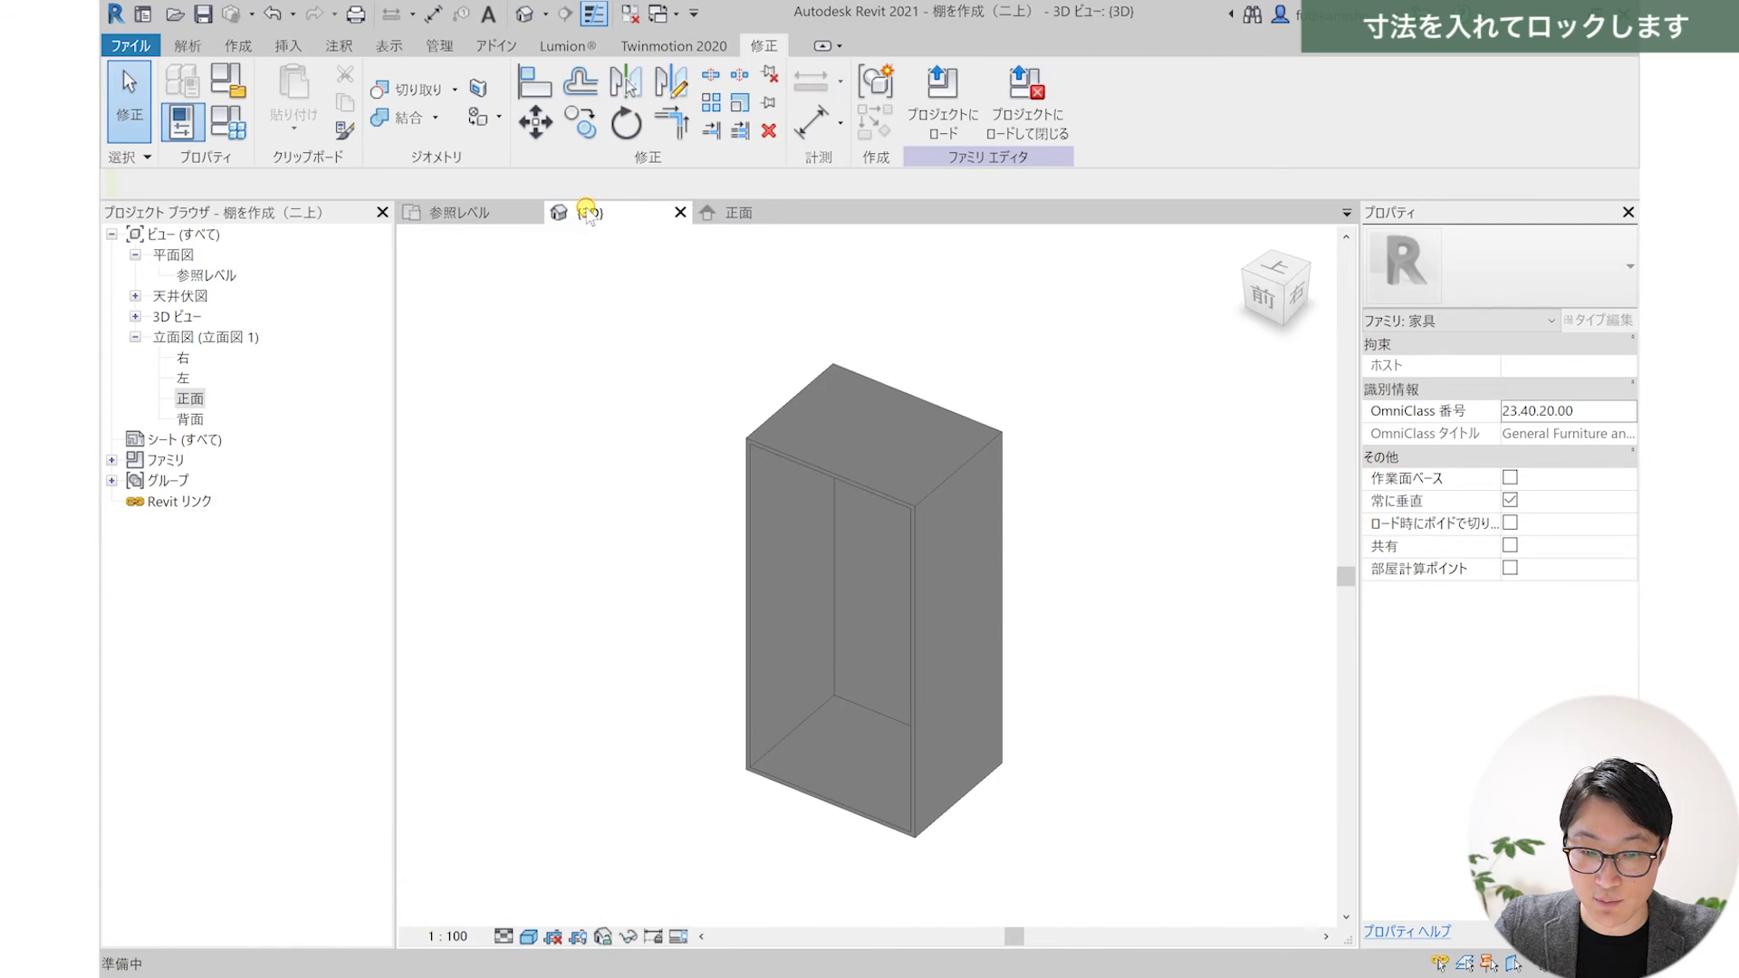
middle_click_drag(1025, 664, 1037, 509, "shift")
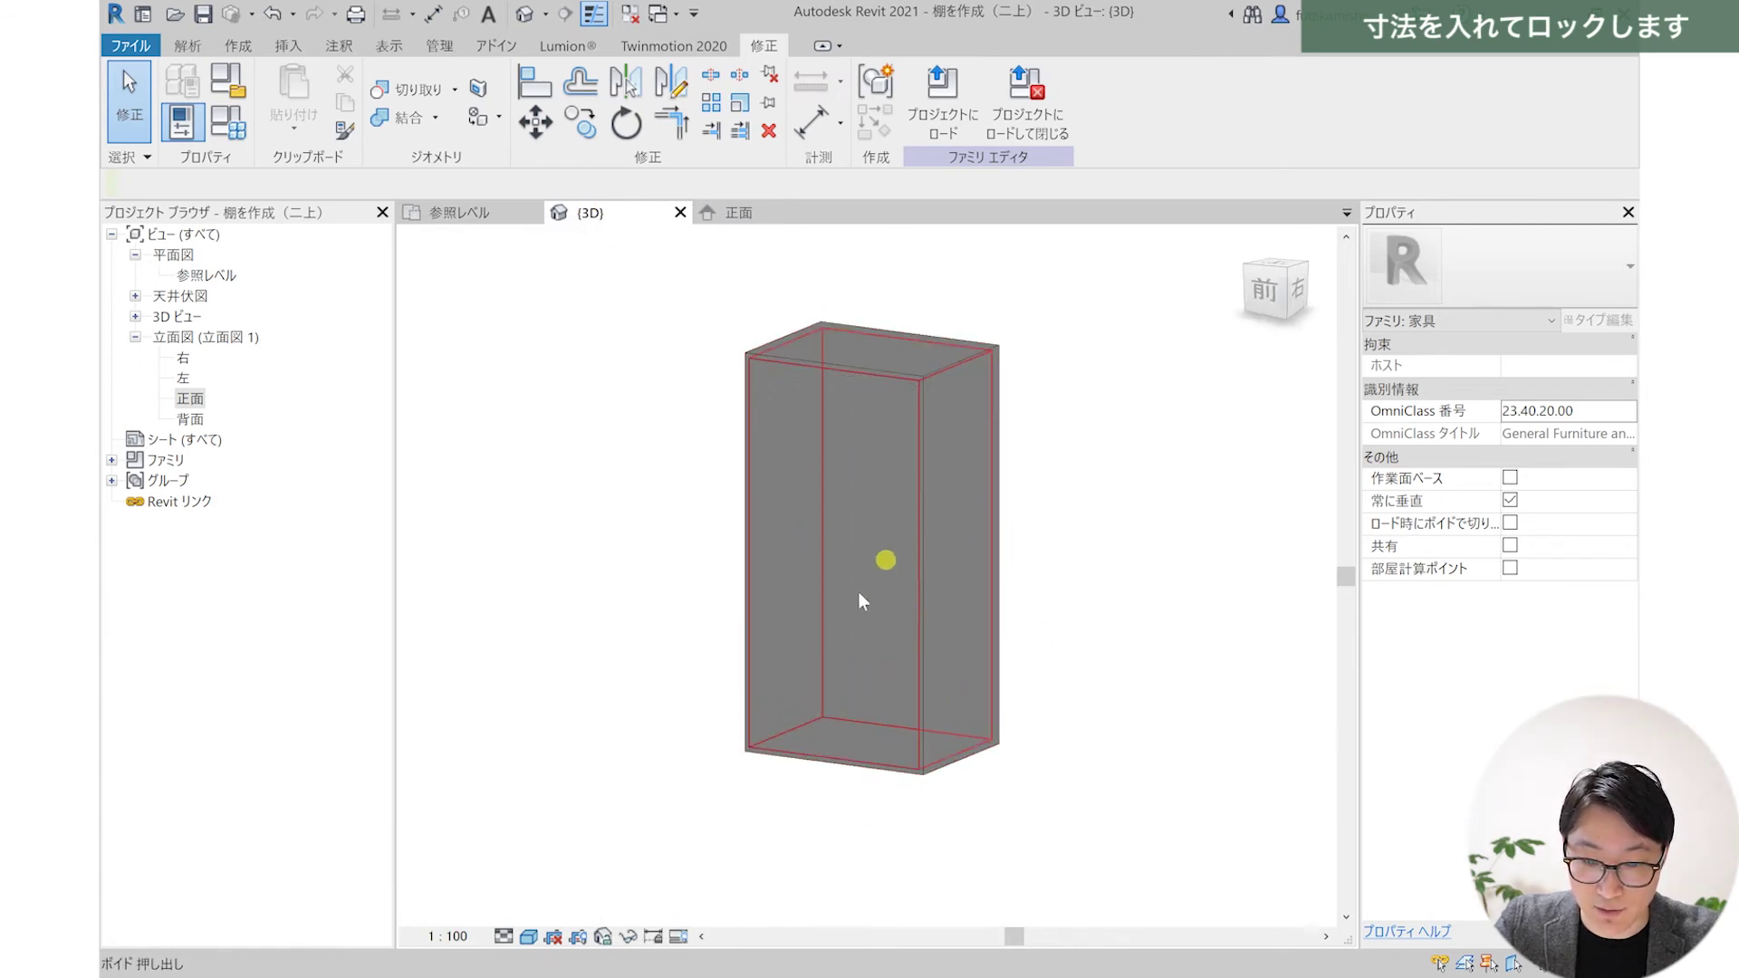
middle_click_drag(856, 599, 693, 381, "shift")
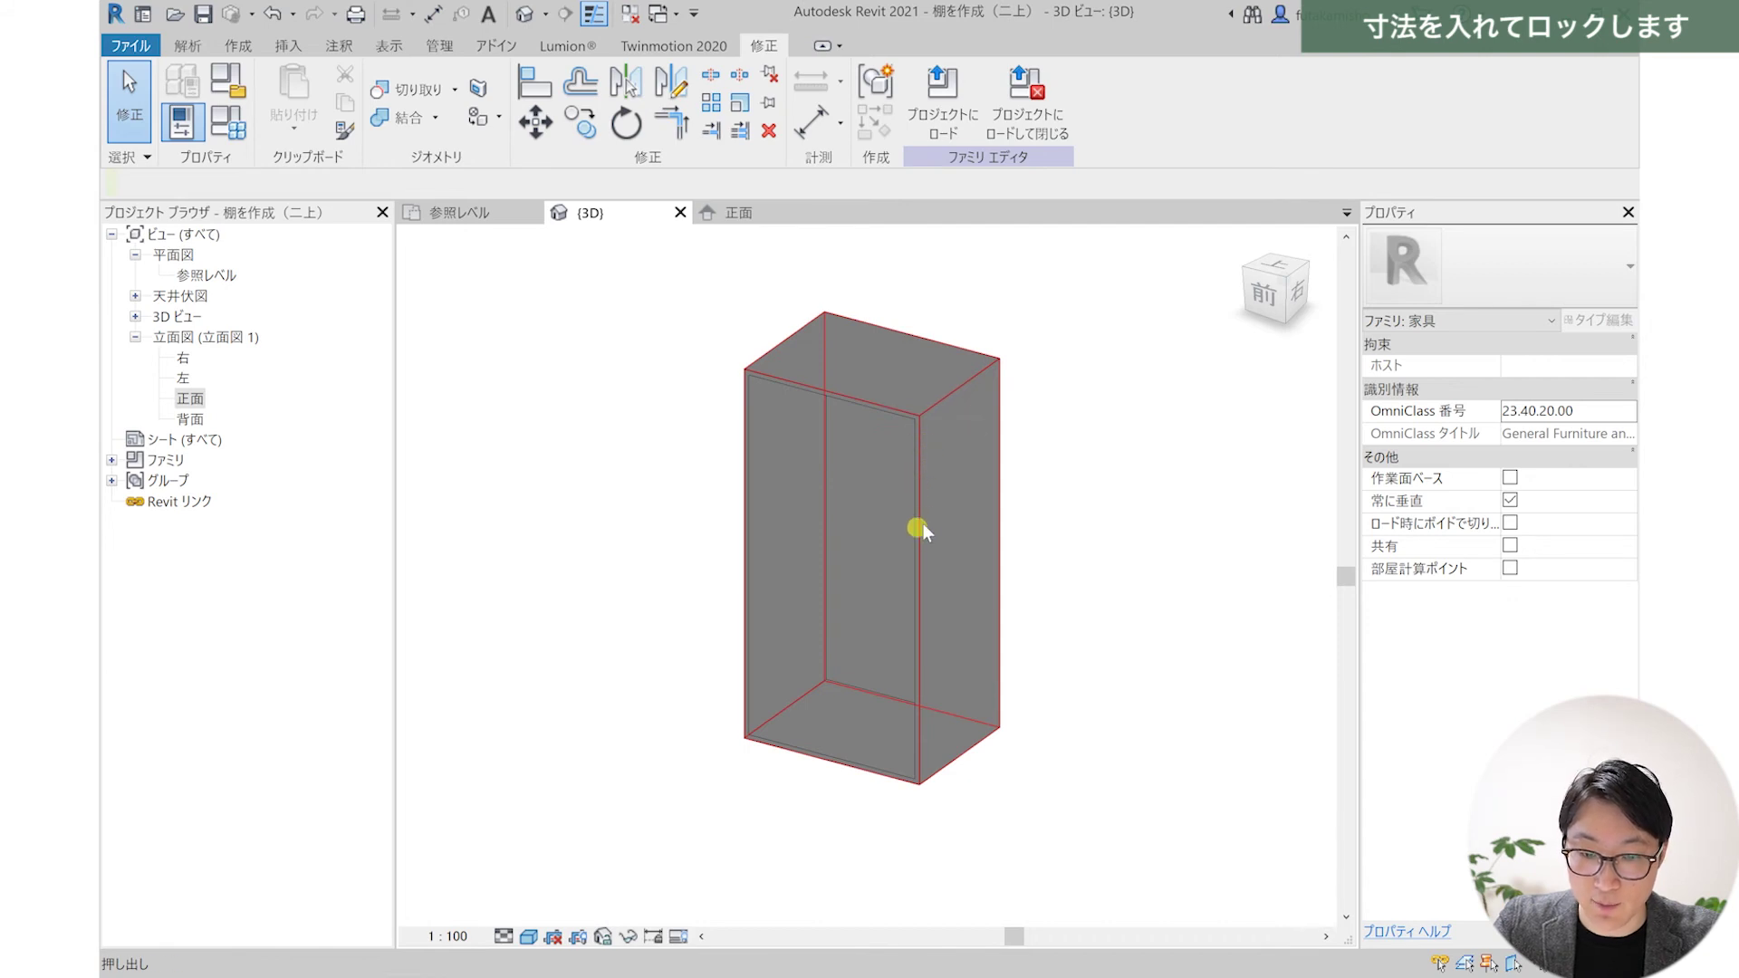
mouse_move(917, 530)
middle_mouse_down("shift")
mouse_move(771, 557)
mouse_move(837, 541)
middle_mouse_up("shift")
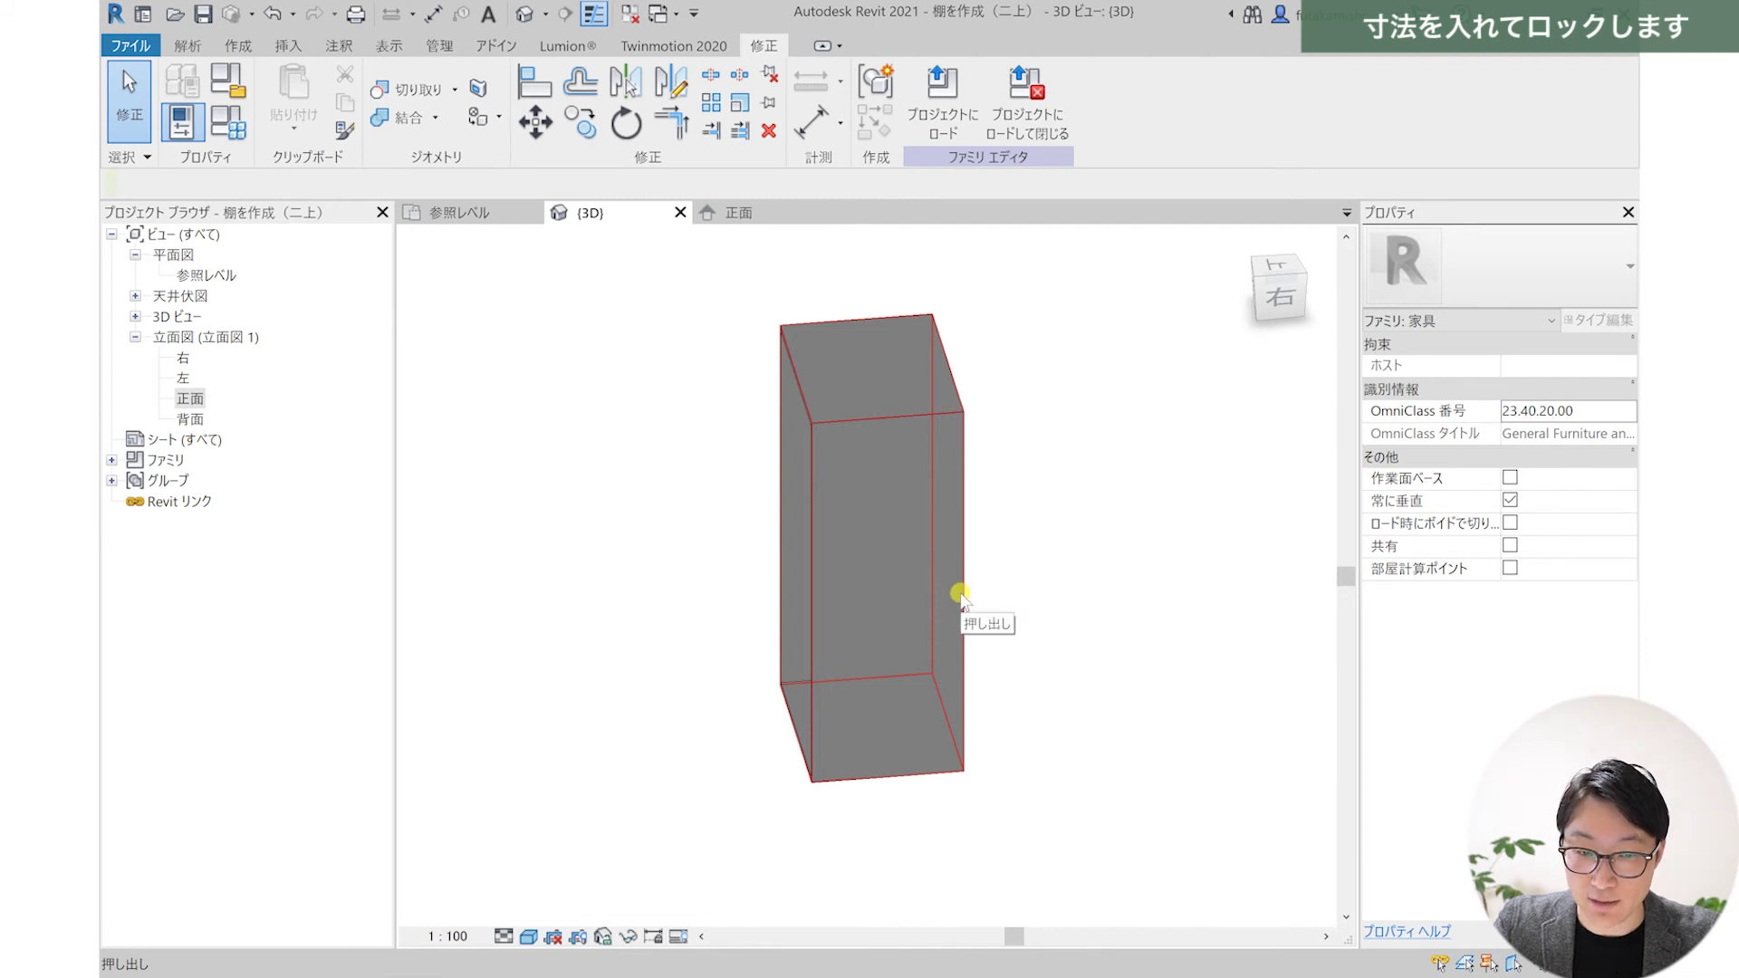
middle_click_drag(944, 594, 987, 590, "shift")
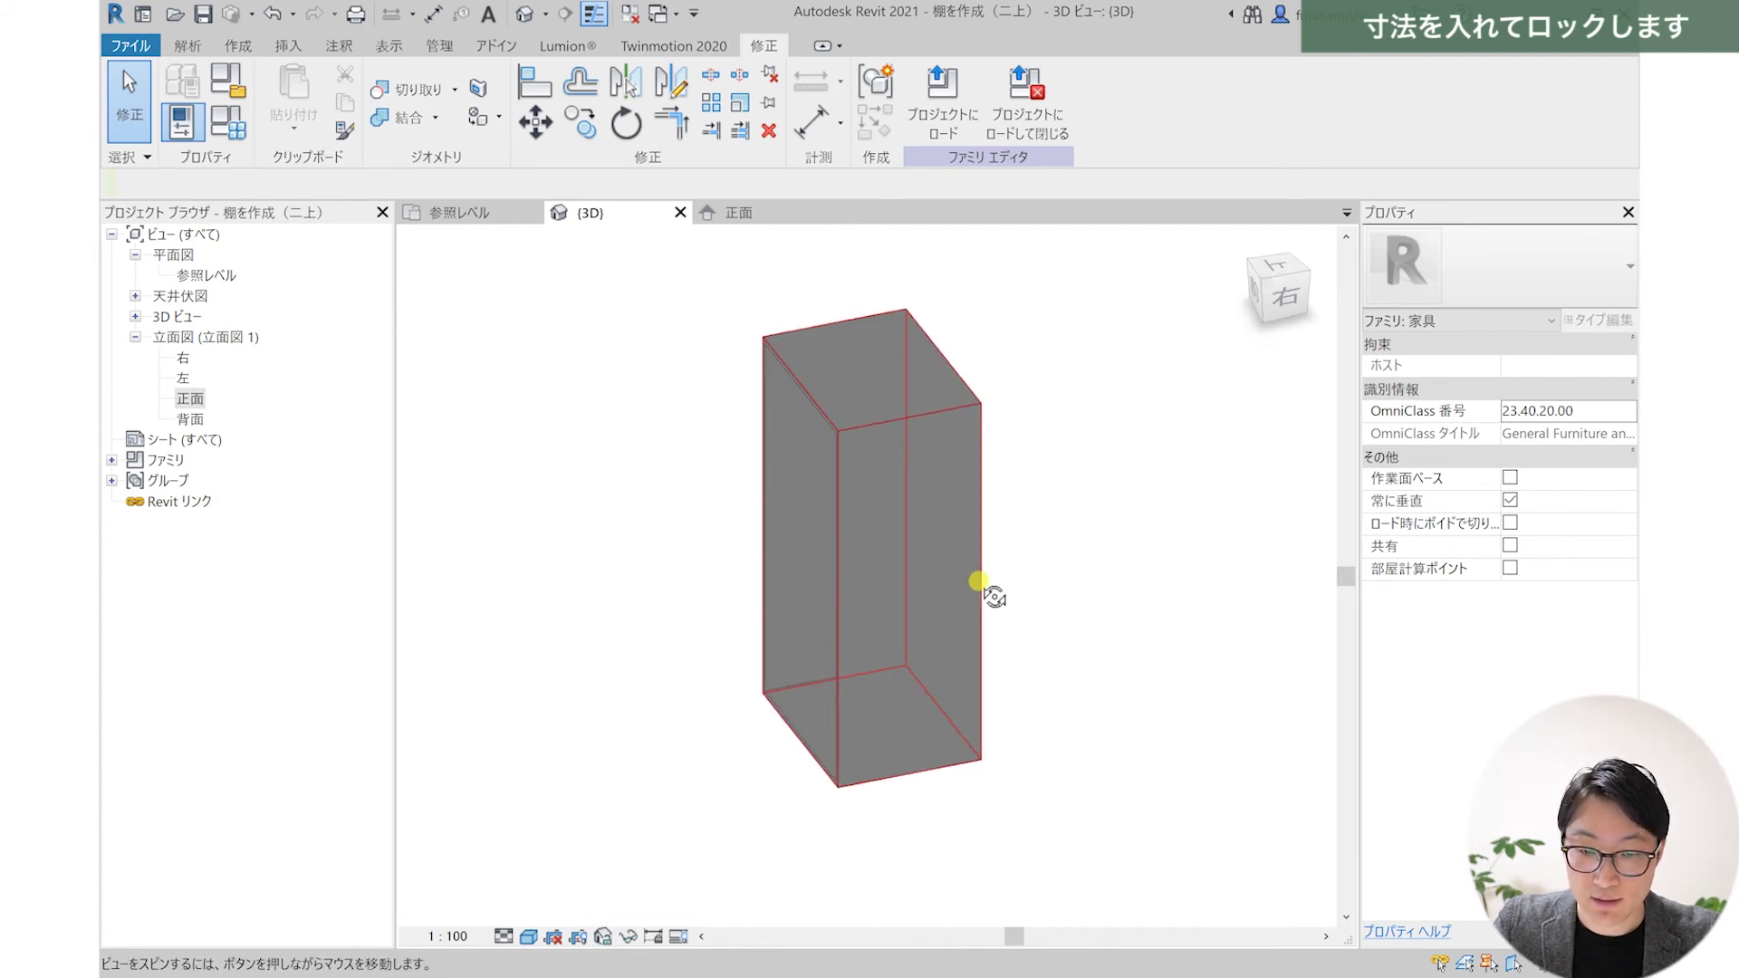
- Return to the 参照レベル floor plan, zoomed in and centred on the box
left_click(434, 214)
scroll(854, 602, "up", 1)
scroll(854, 591, "up", 2)
scroll(851, 598, "up", 2)
middle_click_drag(854, 620, 832, 586)
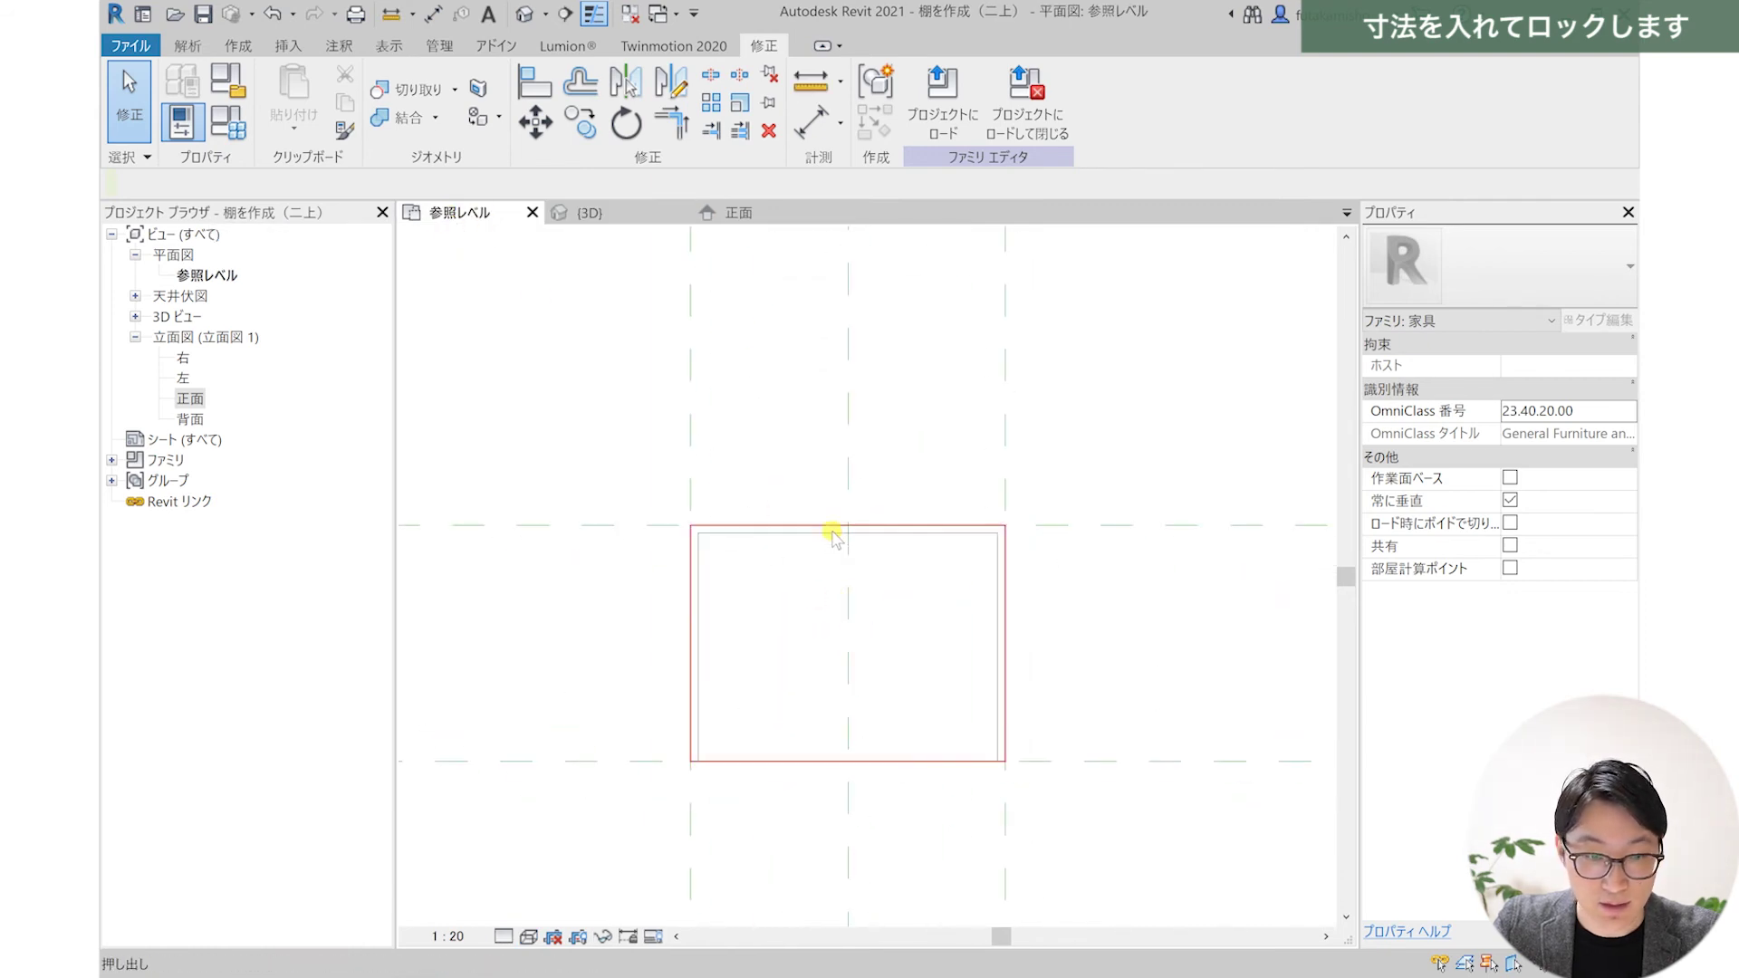
- Dimension and lock the 10 gap between the box's outer top edge and the void edge in plan
left_click(339, 46)
left_click(191, 95)
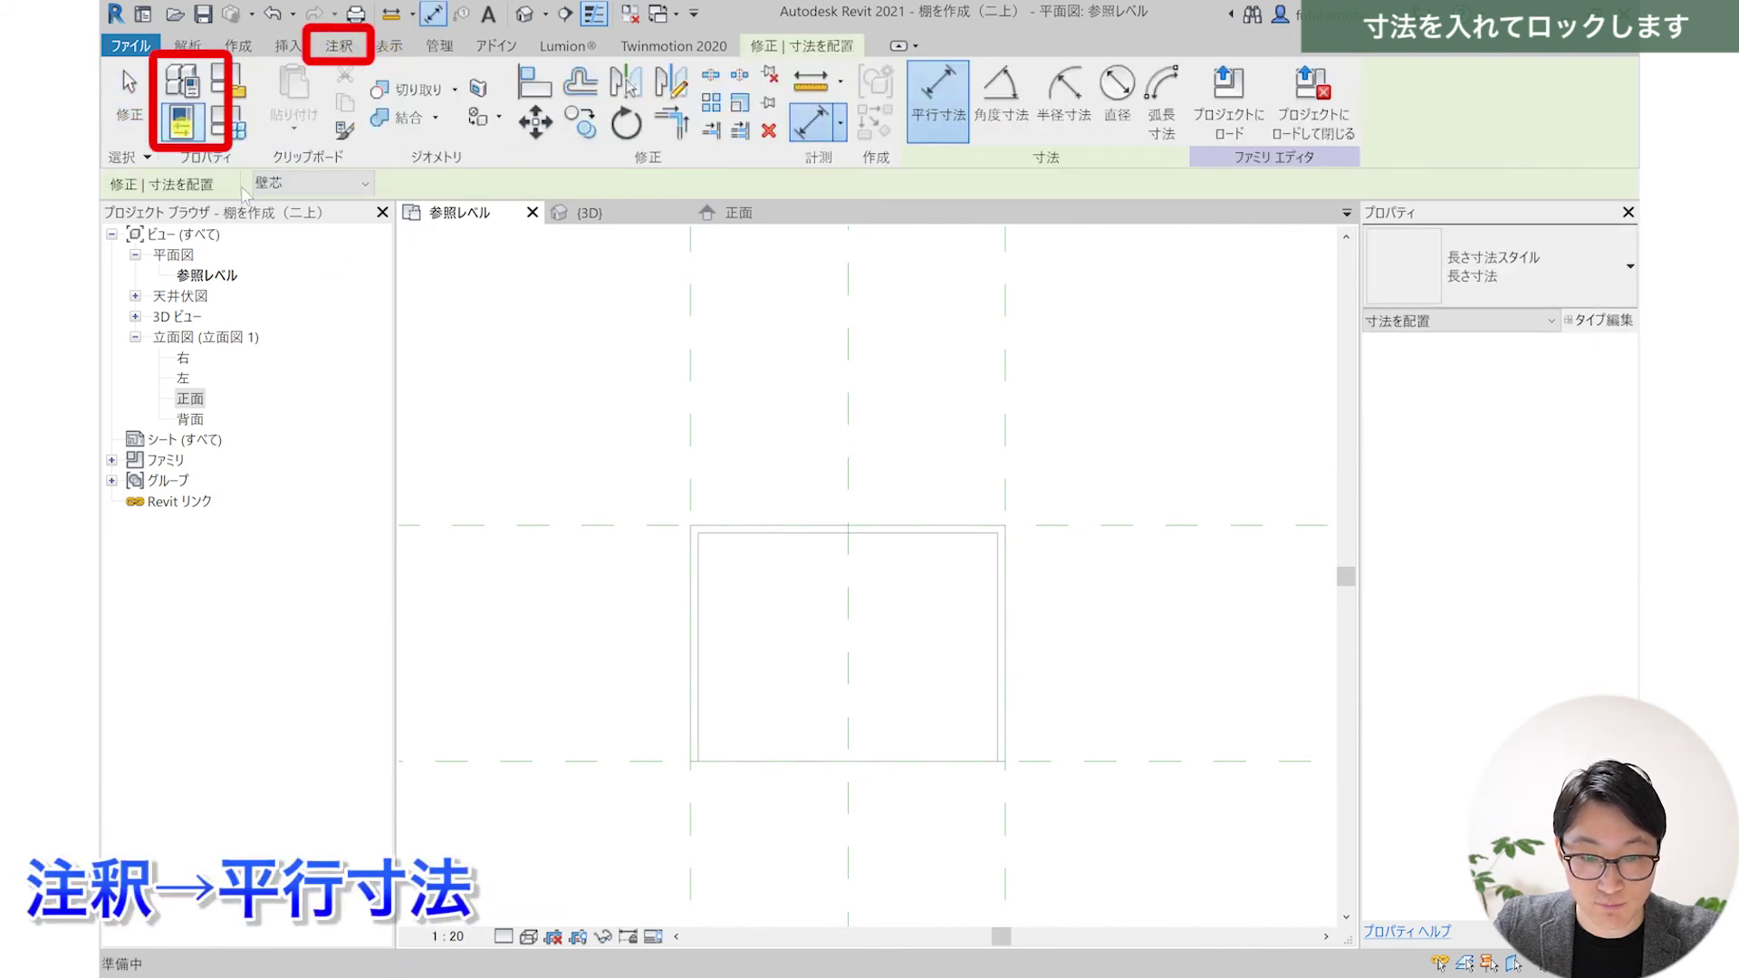
left_click(783, 537)
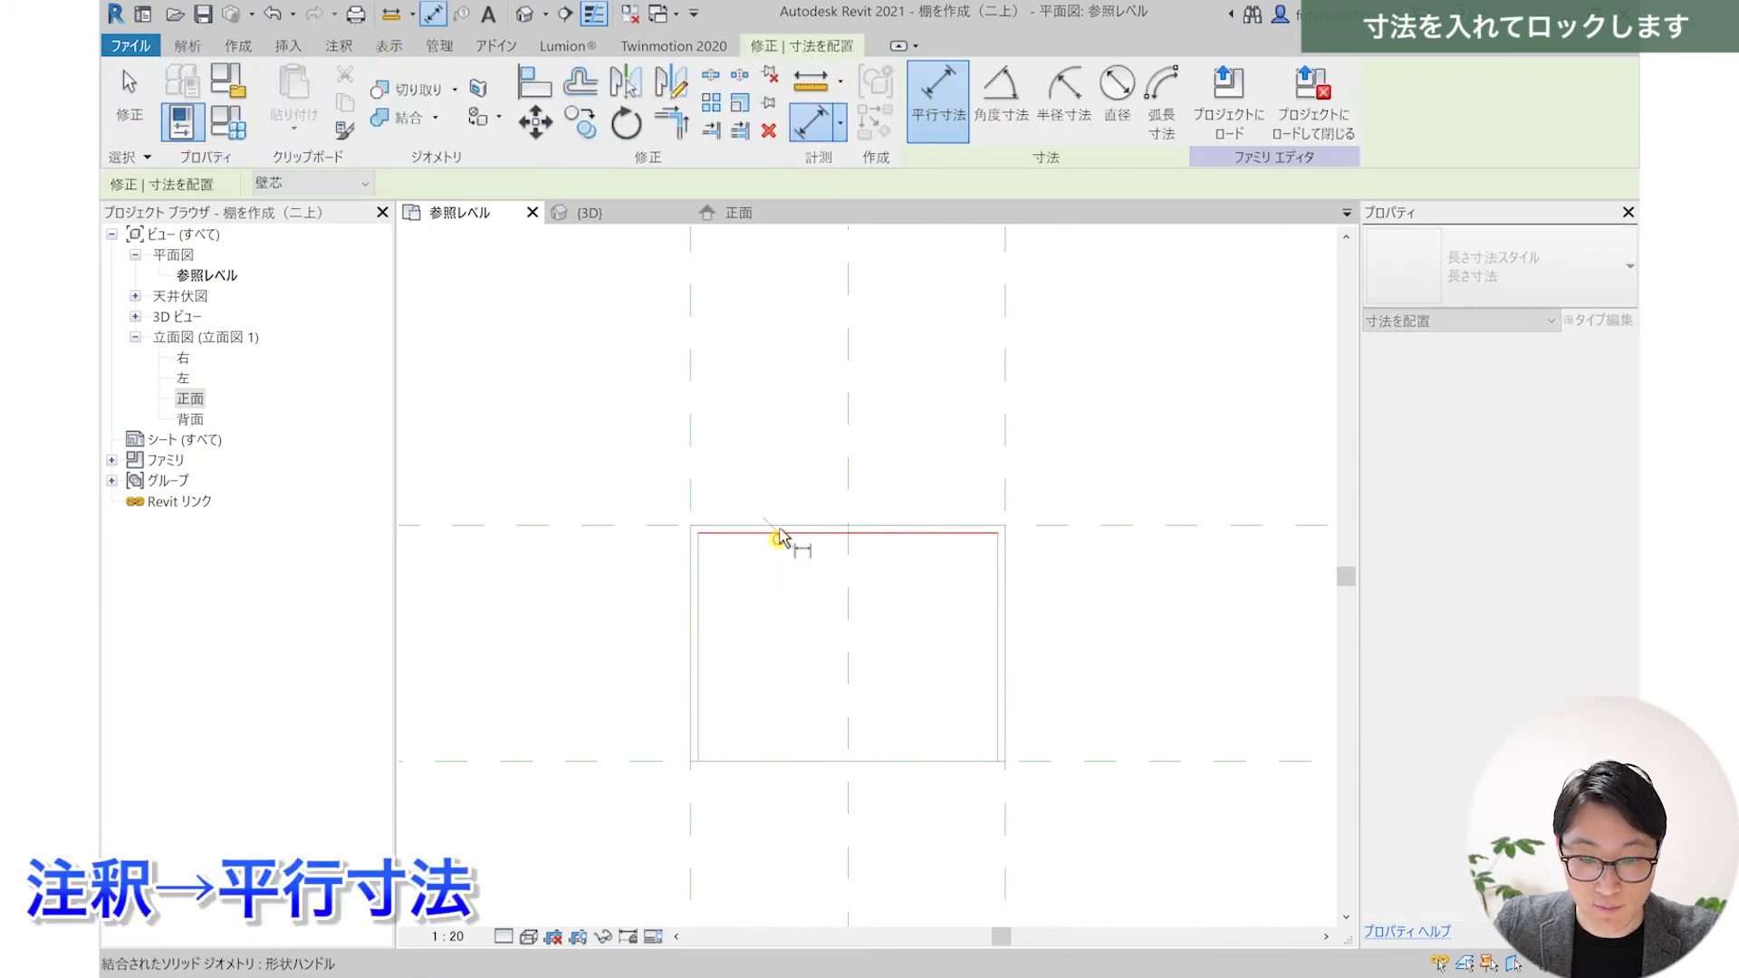
left_click(788, 529)
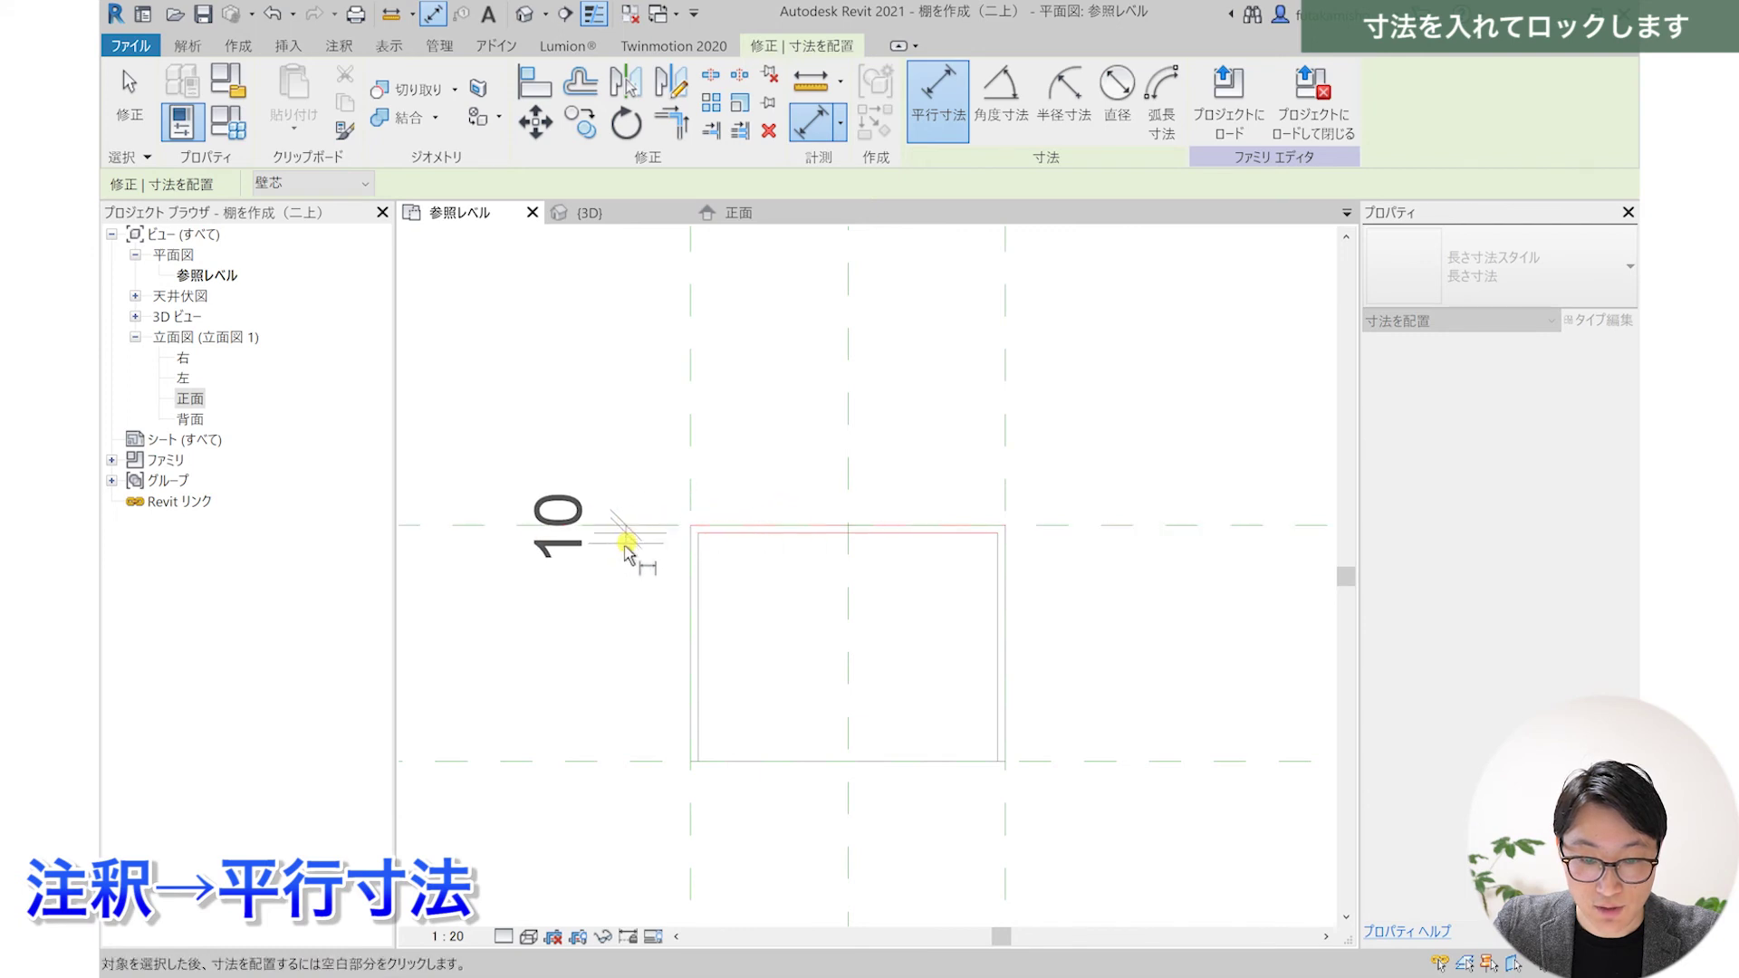
left_click(587, 580)
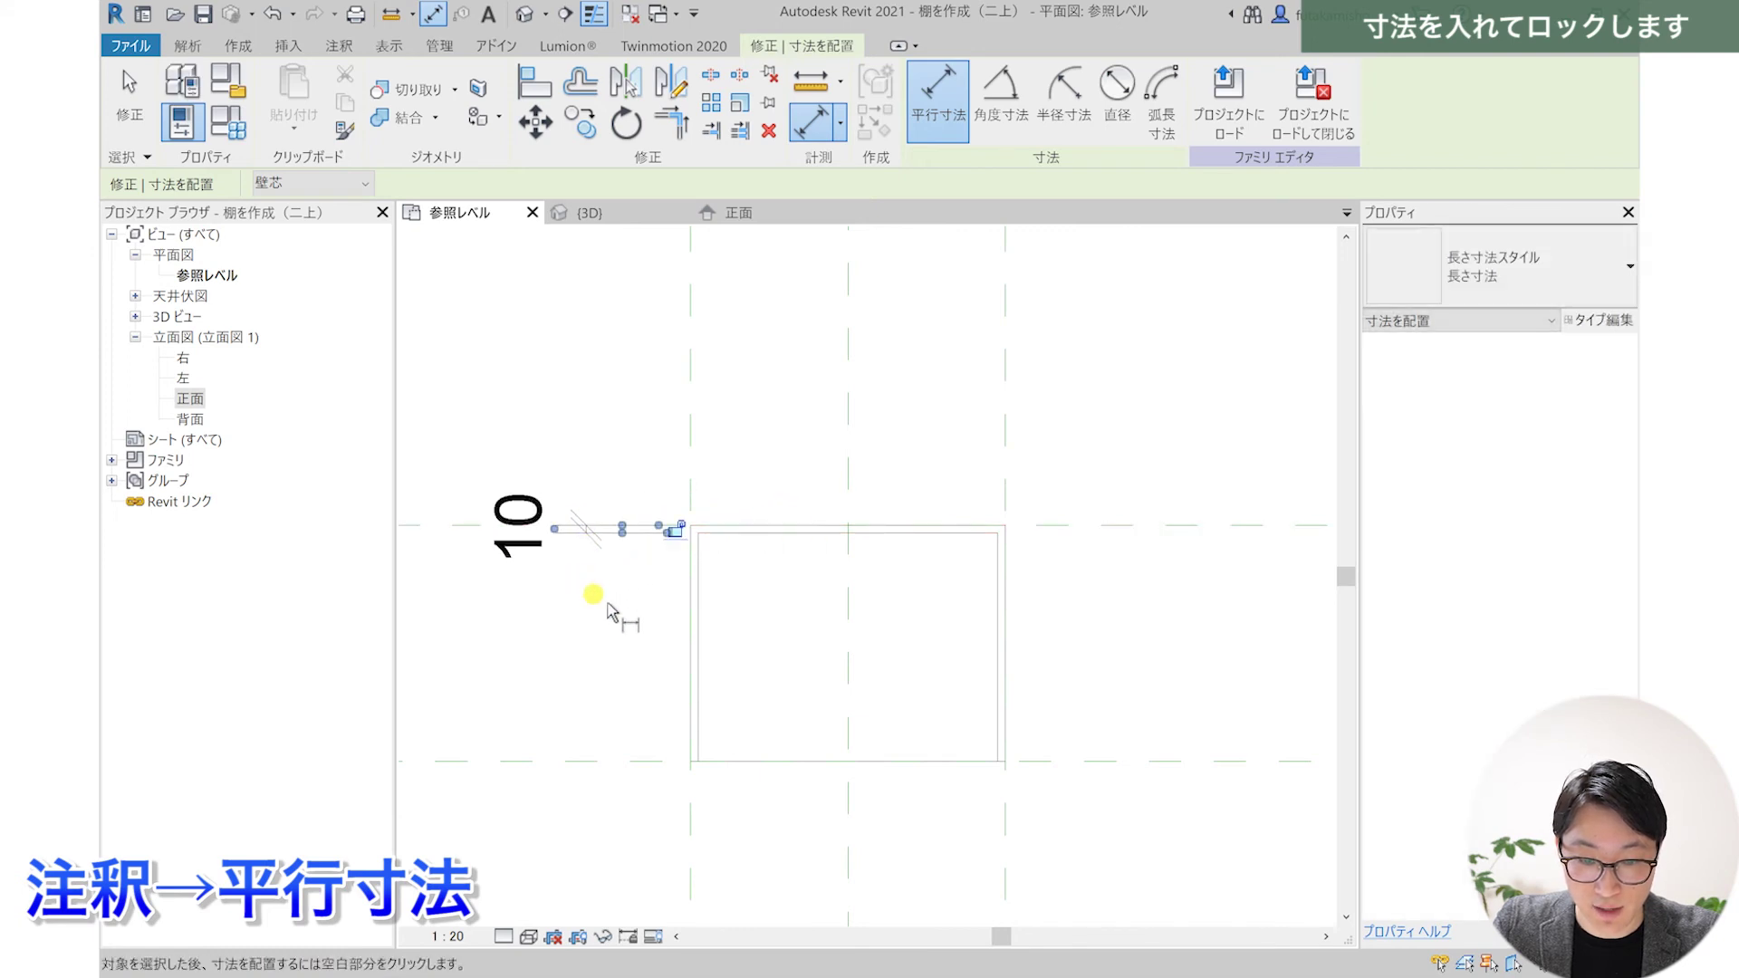
left_click(679, 533)
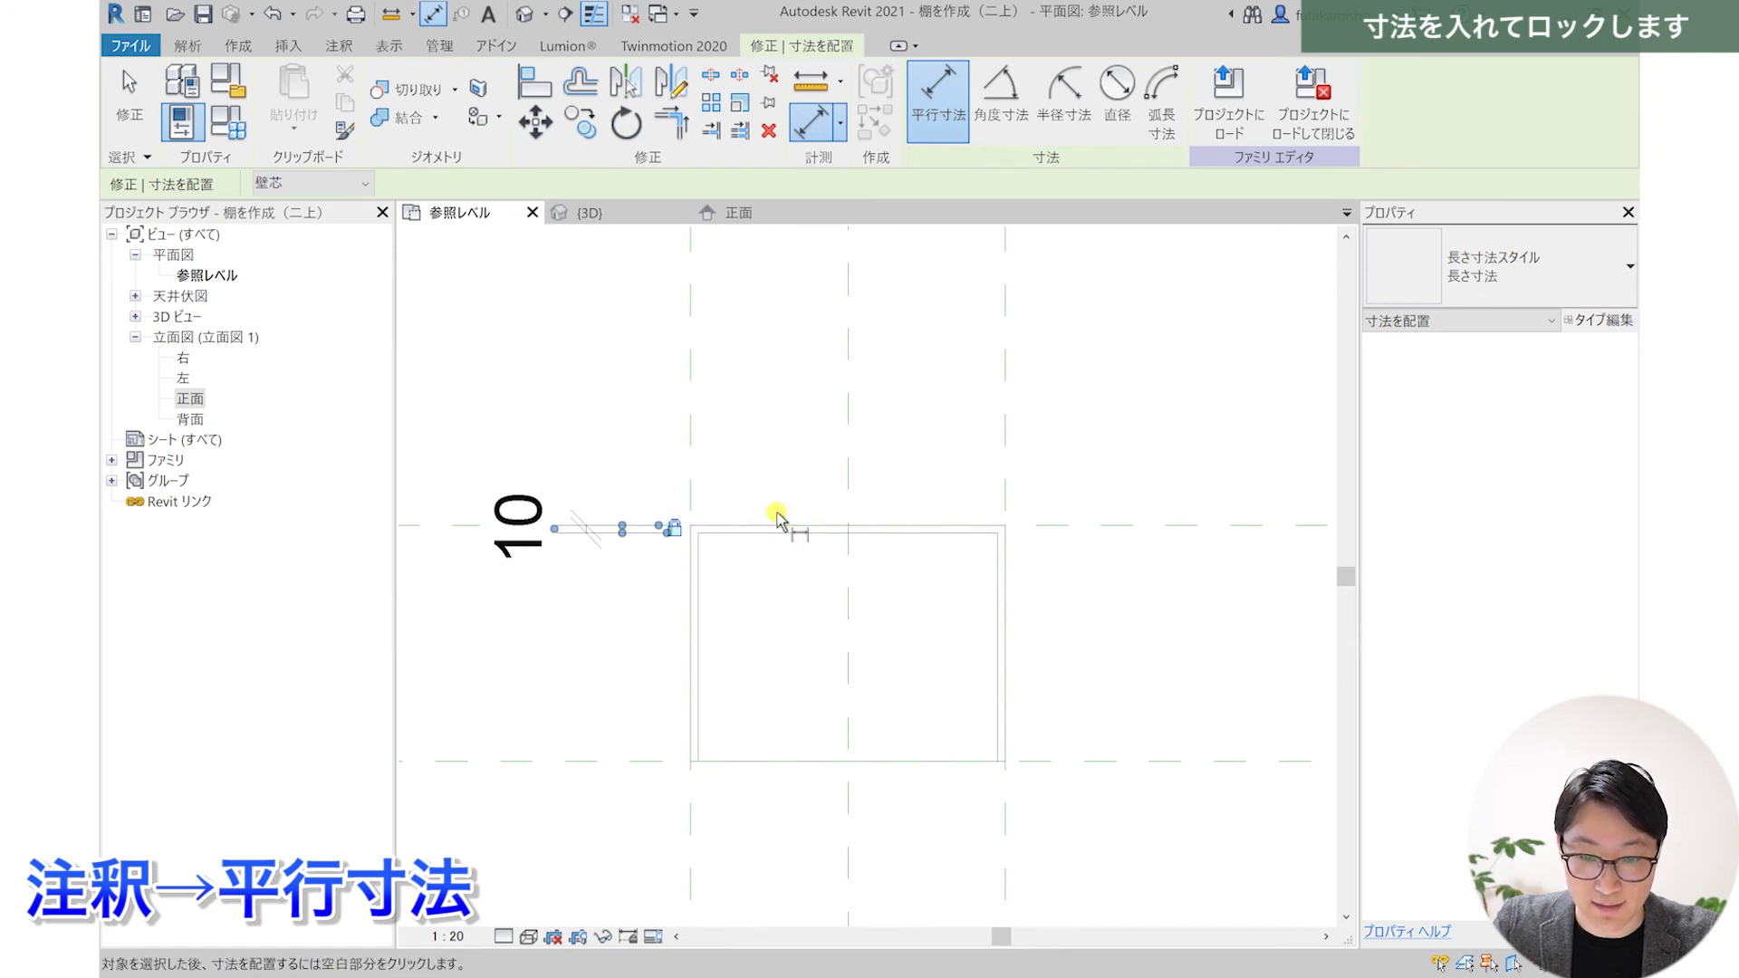
key("Escape")
key("Escape")
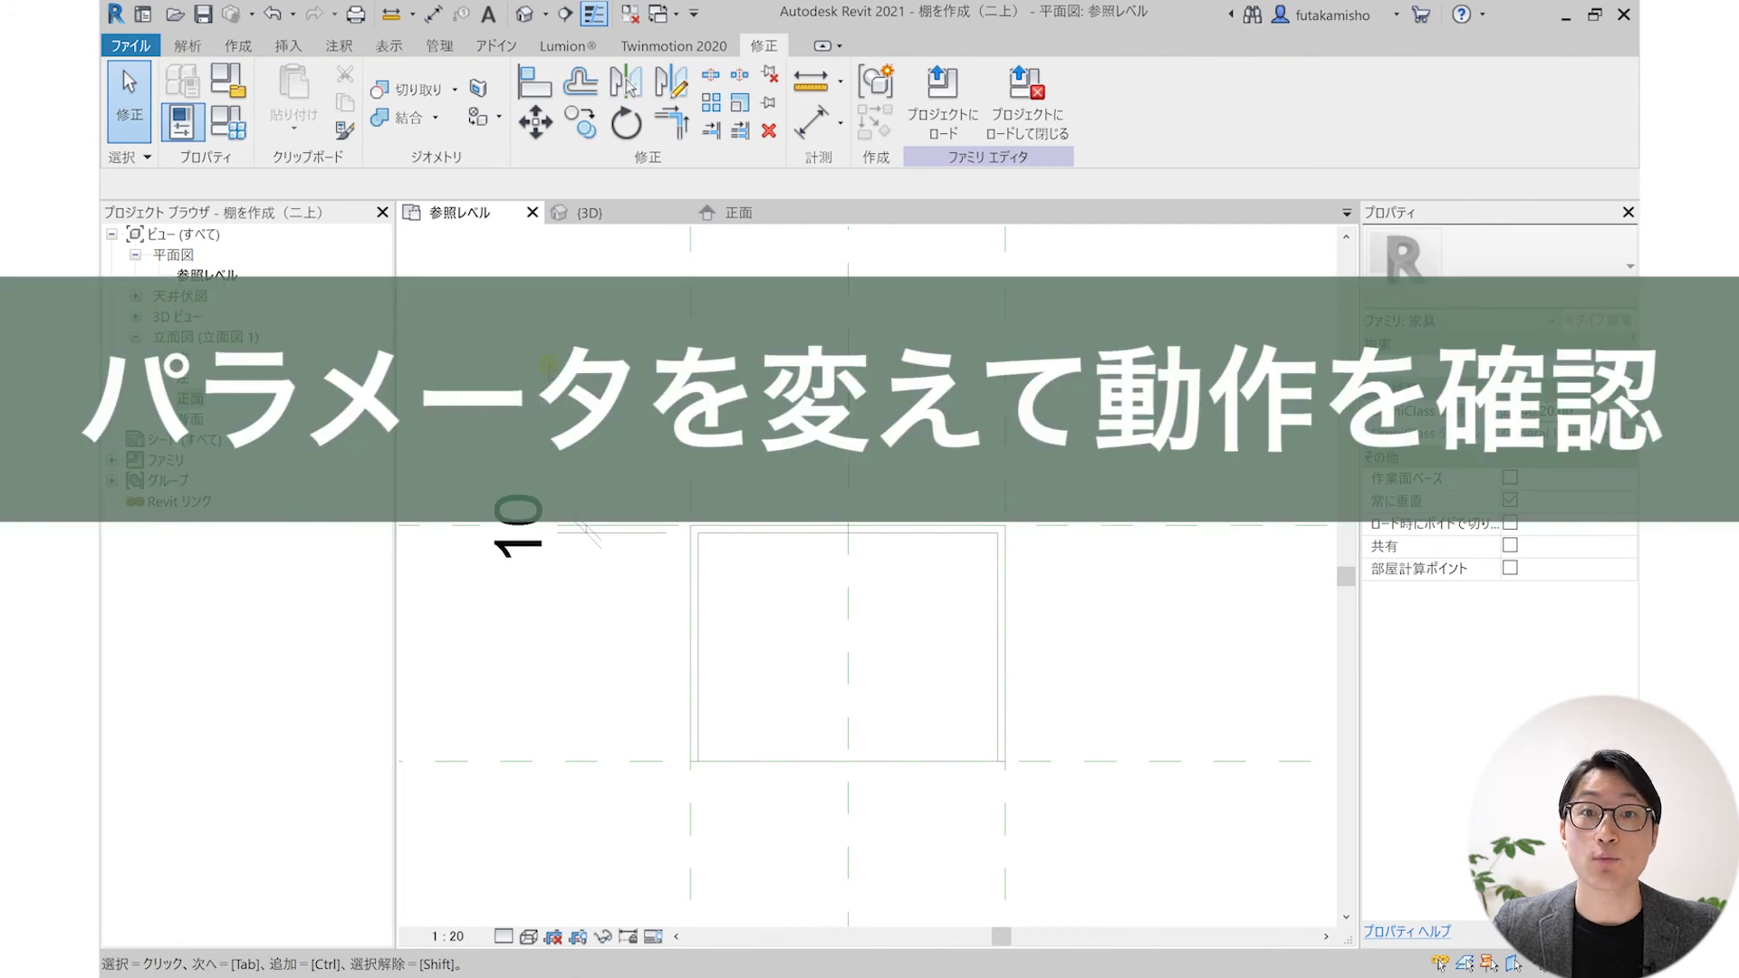
- View the box in 3D from the front-right, zoomed out and recentred
left_click(593, 212)
mouse_move(804, 675)
middle_mouse_down("shift")
mouse_move(812, 660)
mouse_move(920, 683)
mouse_move(932, 650)
mouse_move(777, 688)
middle_mouse_up("shift")
scroll(784, 641, "up", 2)
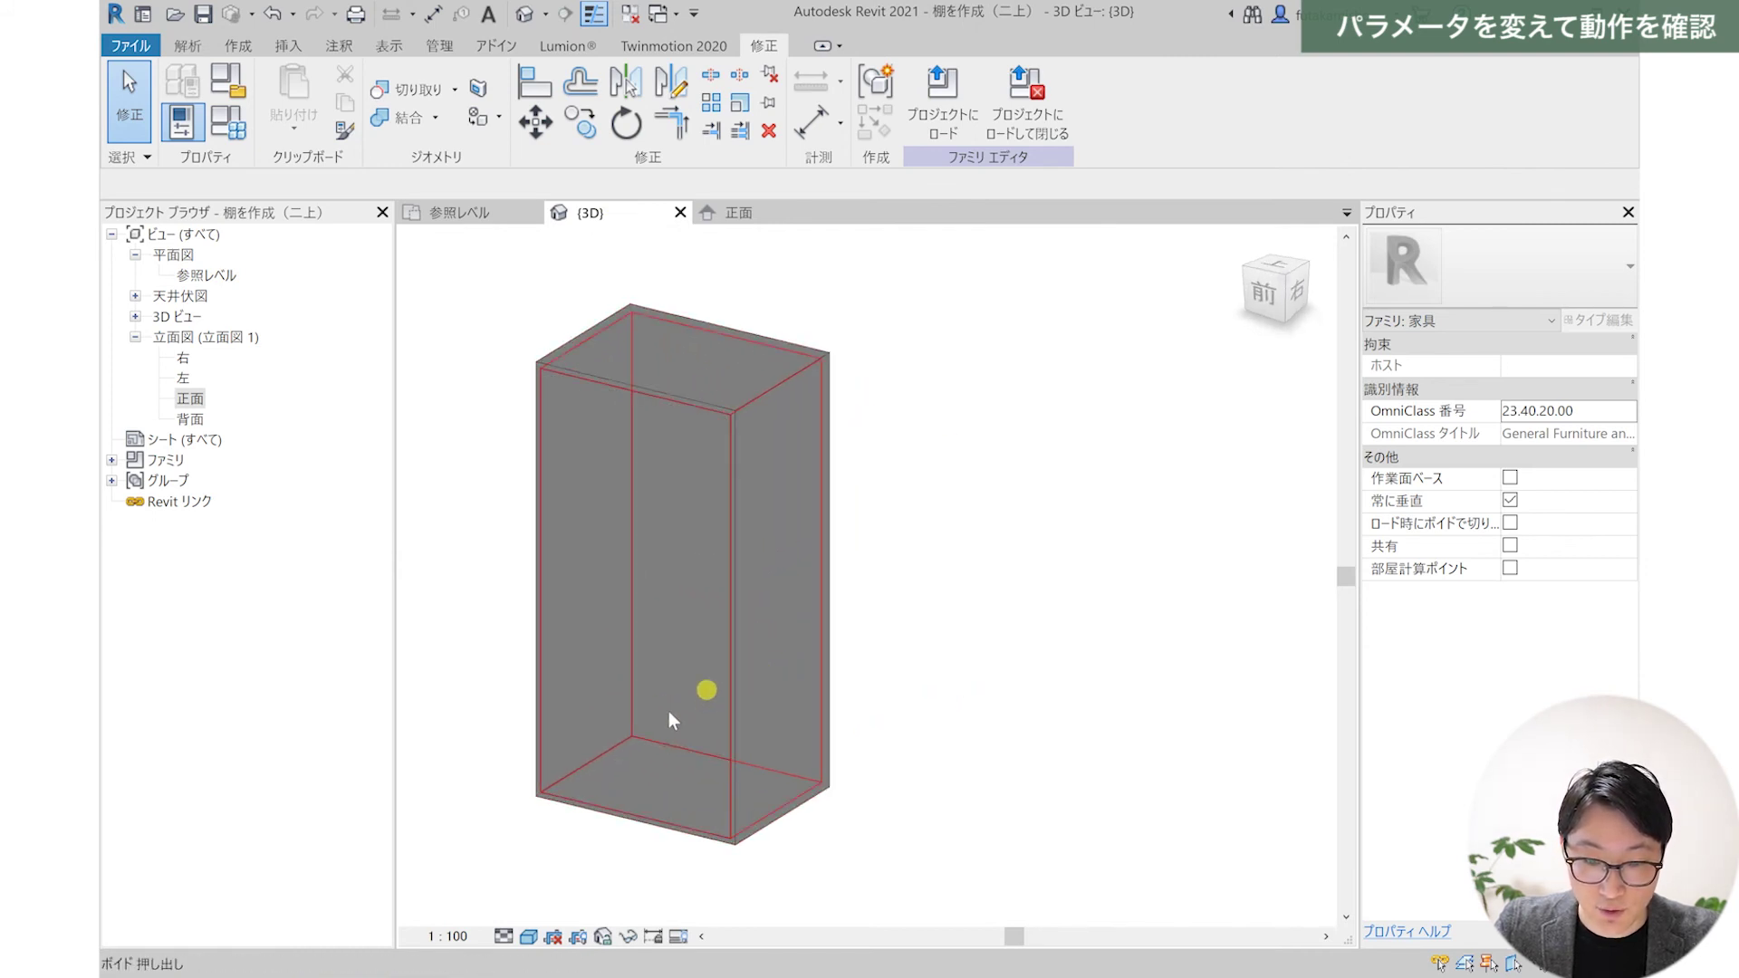
scroll(747, 664, "down", 1)
scroll(729, 661, "down", 1)
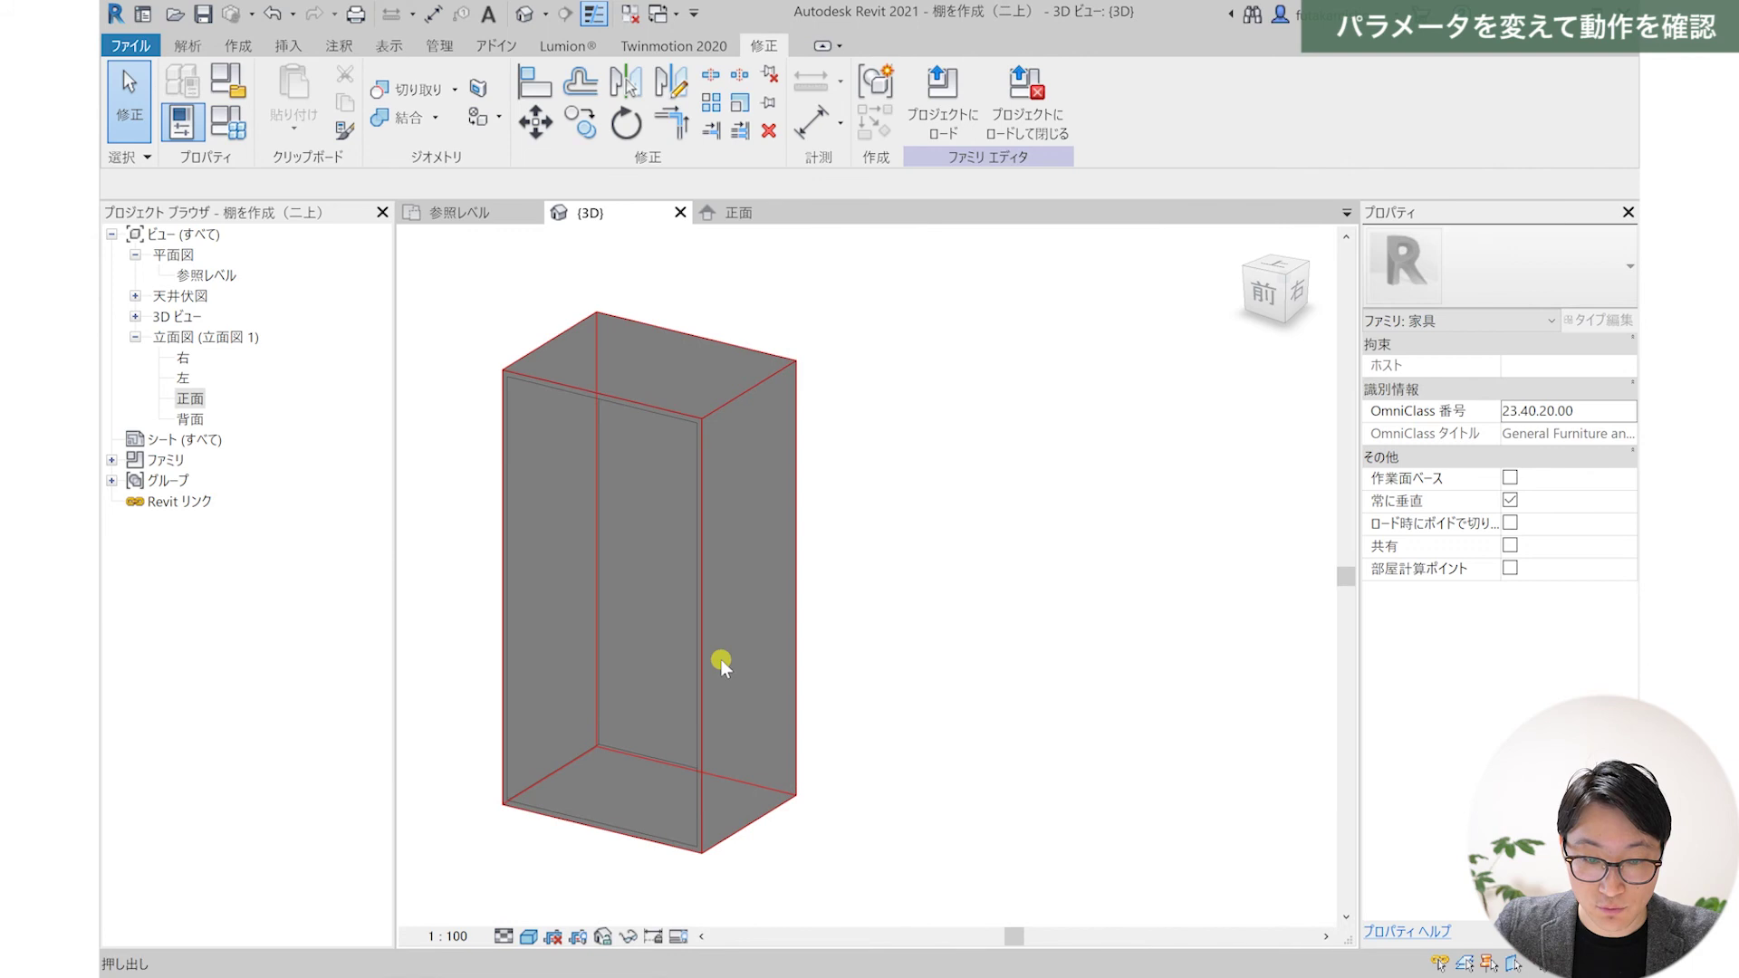
scroll(718, 661, "down", 1)
scroll(715, 664, "down", 1)
middle_click_drag(714, 664, 714, 640)
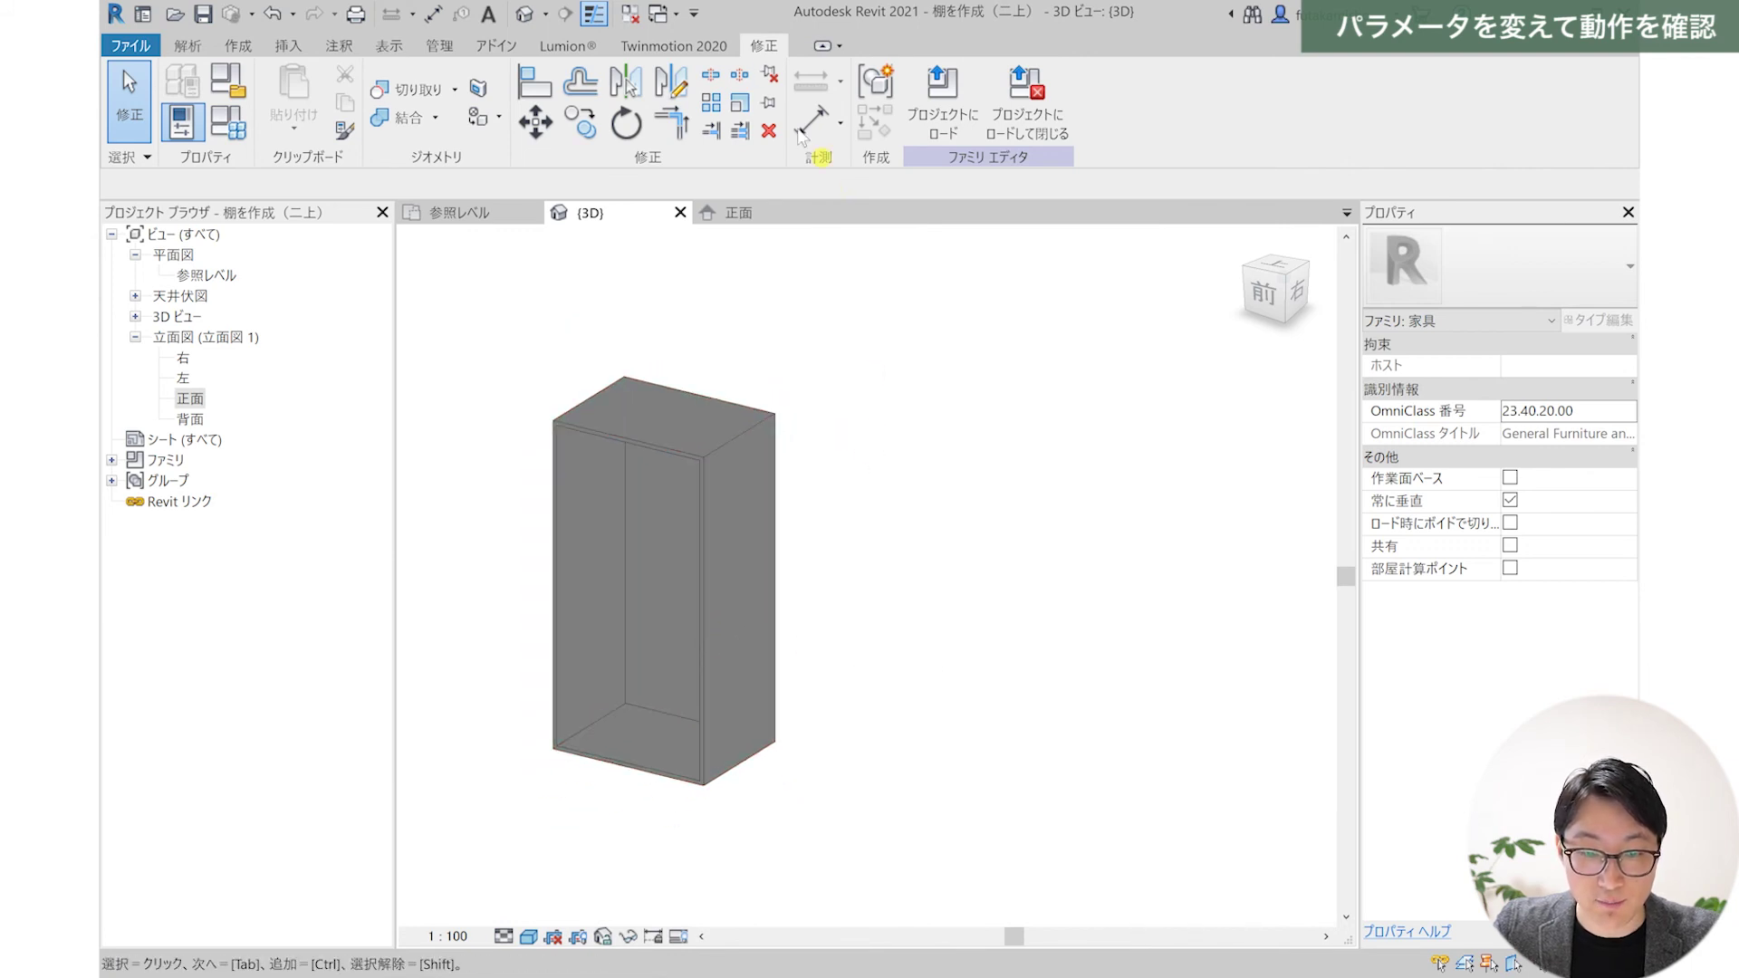
- Flex the family types with depth 800, width 200 and height 300
left_click(238, 129)
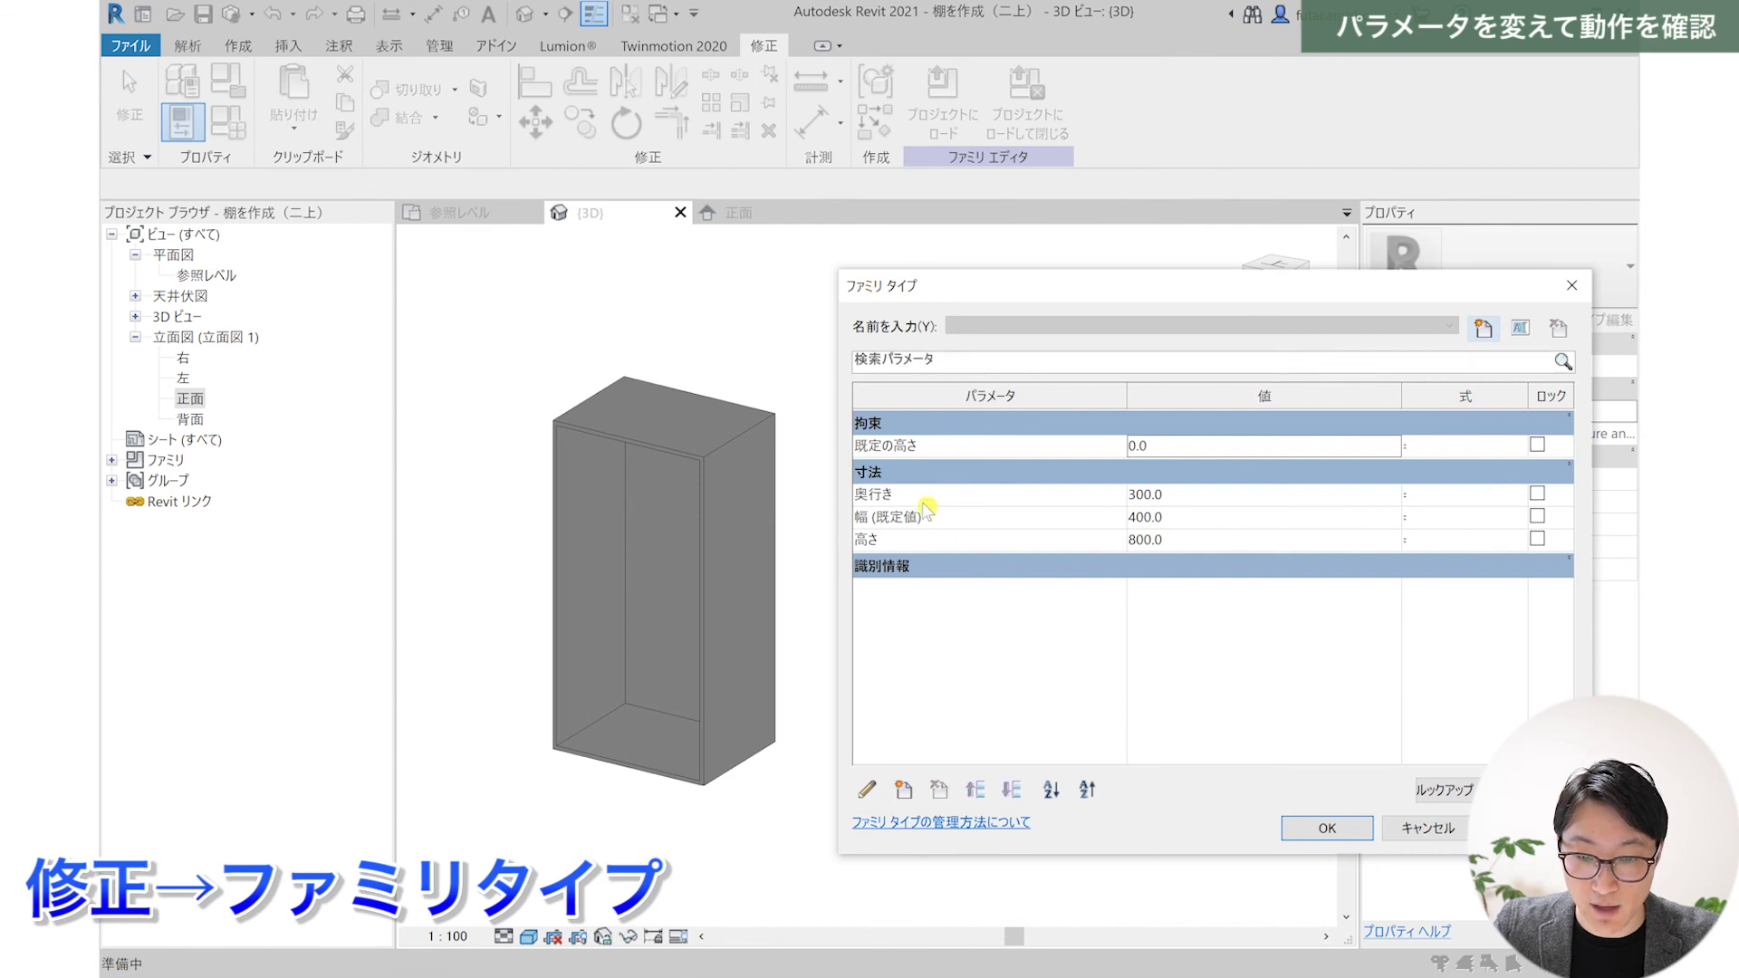
left_click(1192, 496)
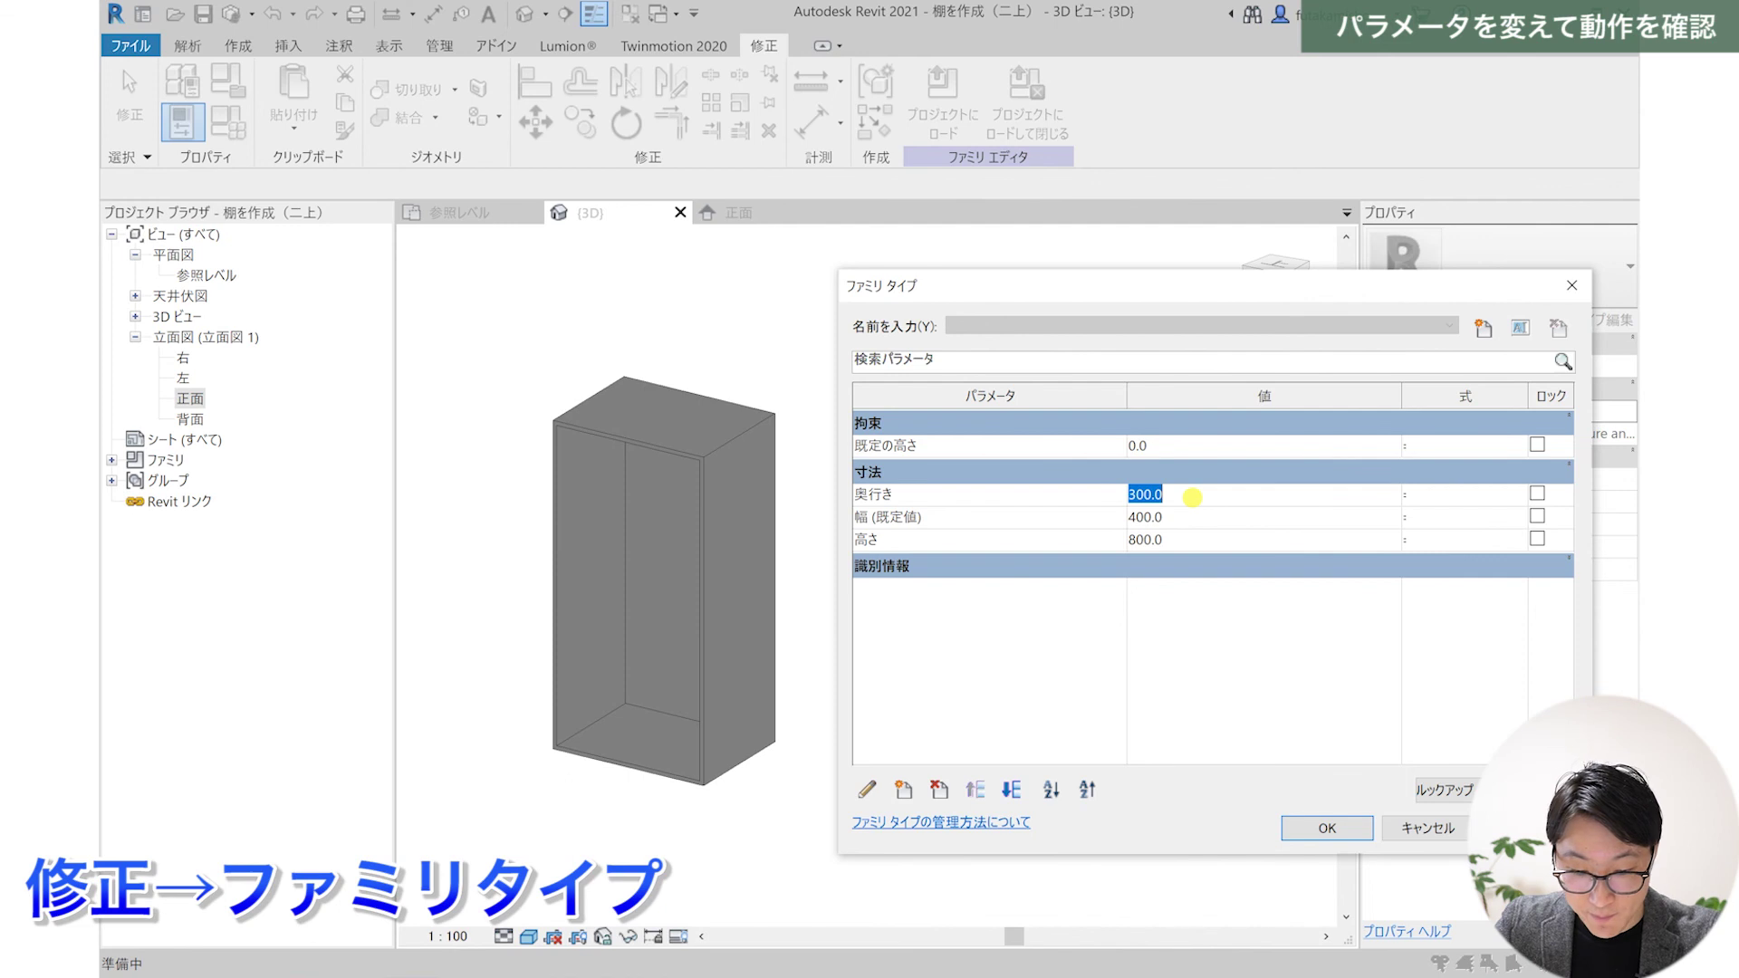
type("800")
left_click(1189, 526)
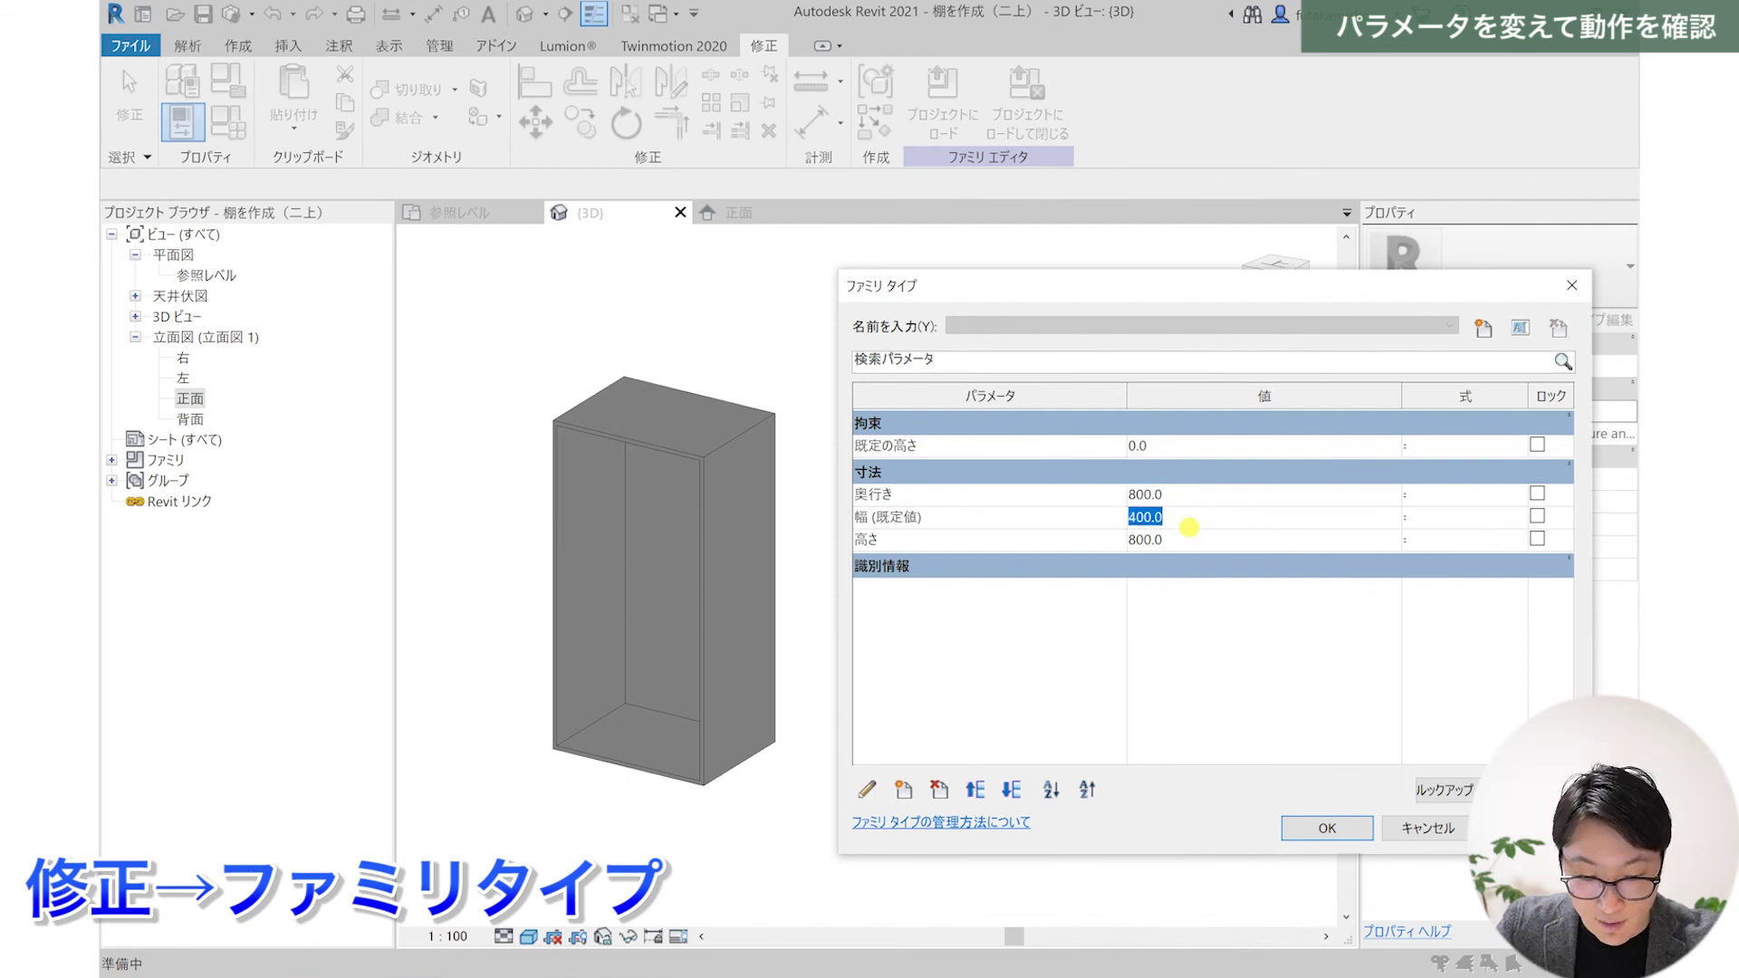
type("200")
left_click(1196, 539)
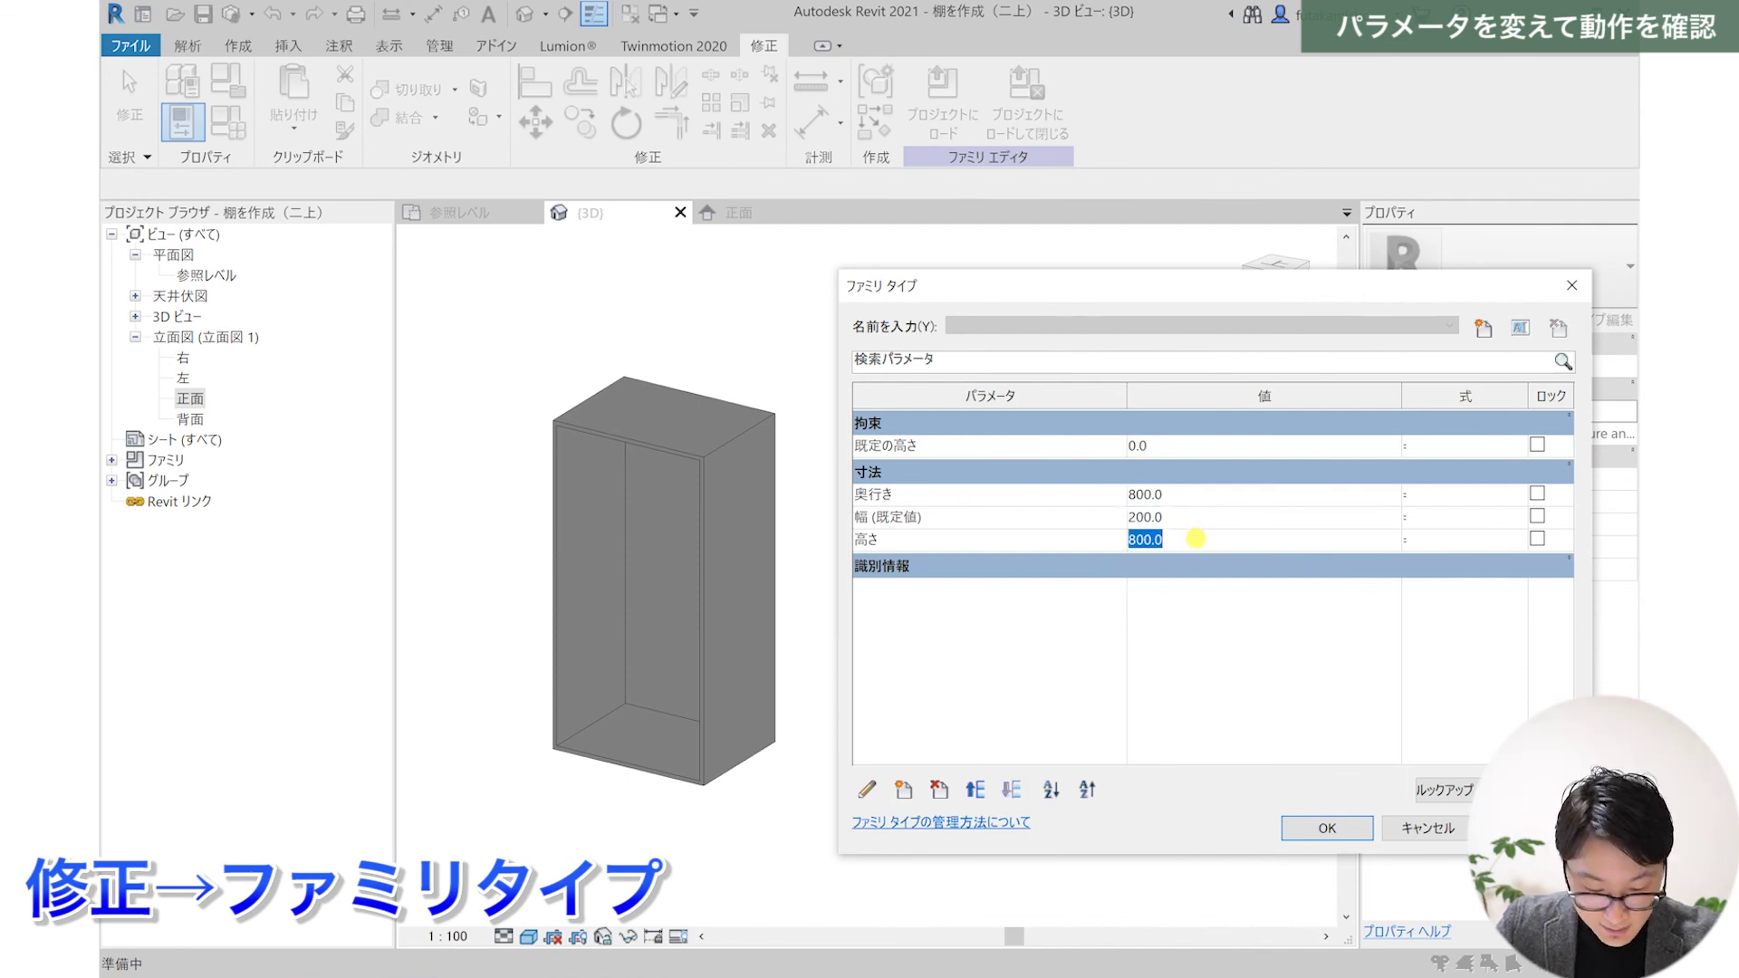
type("300")
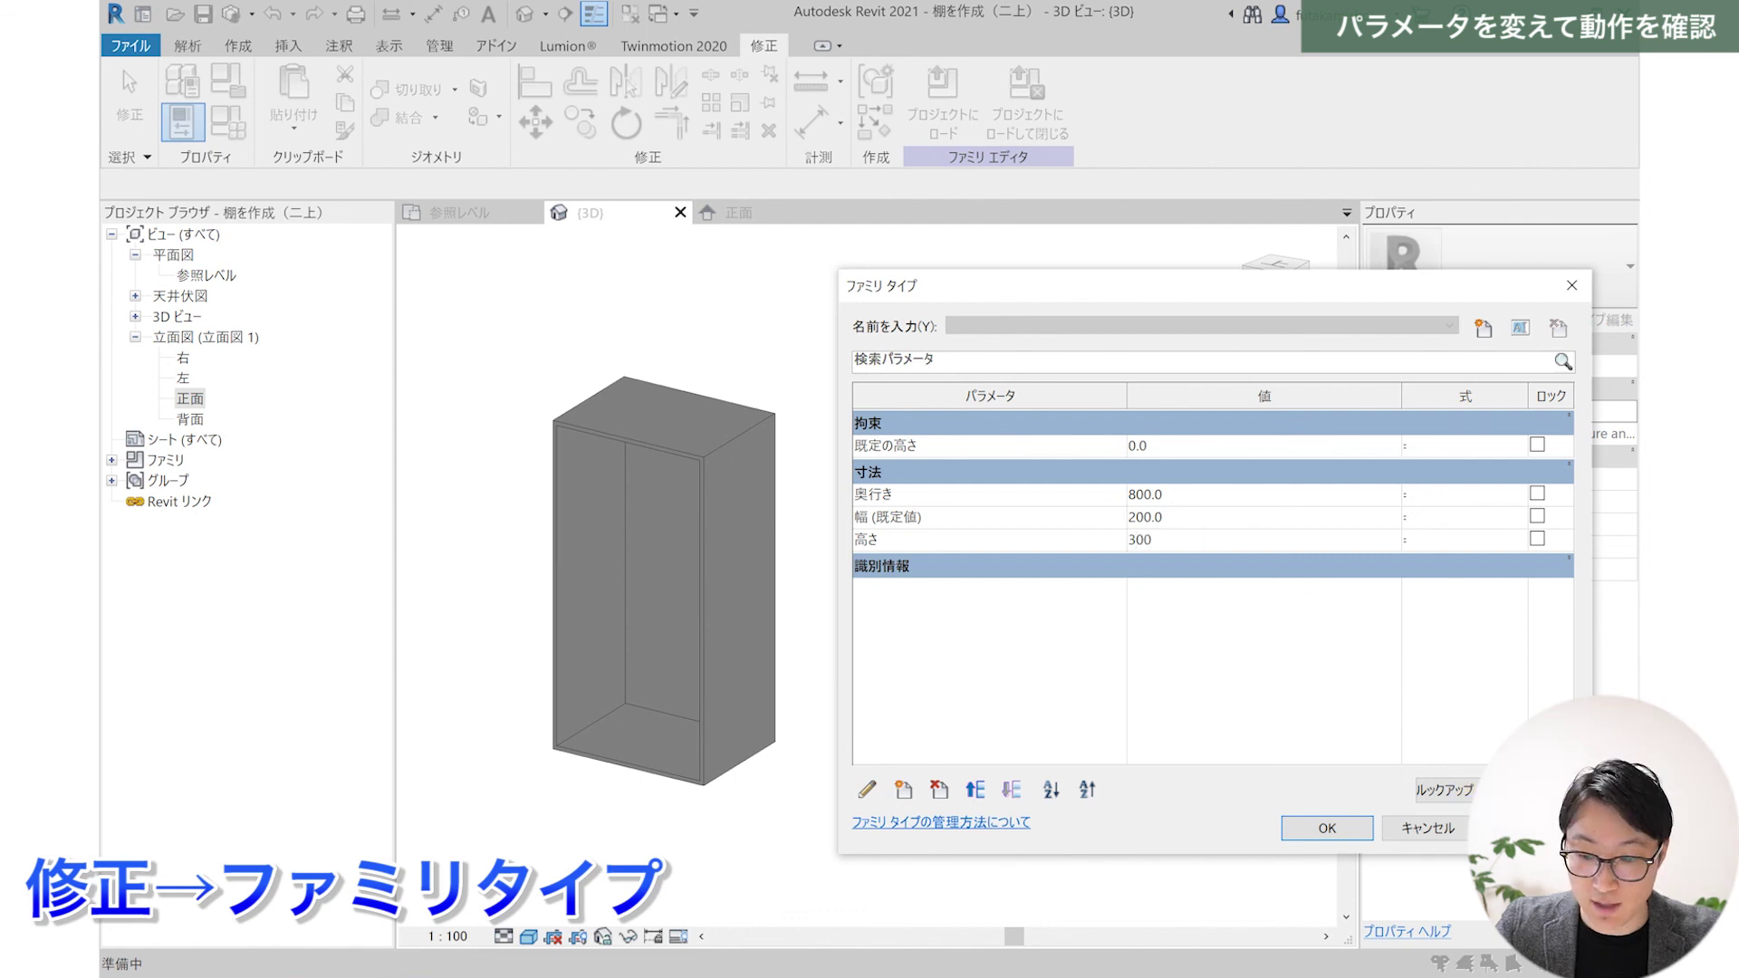
key("Return")
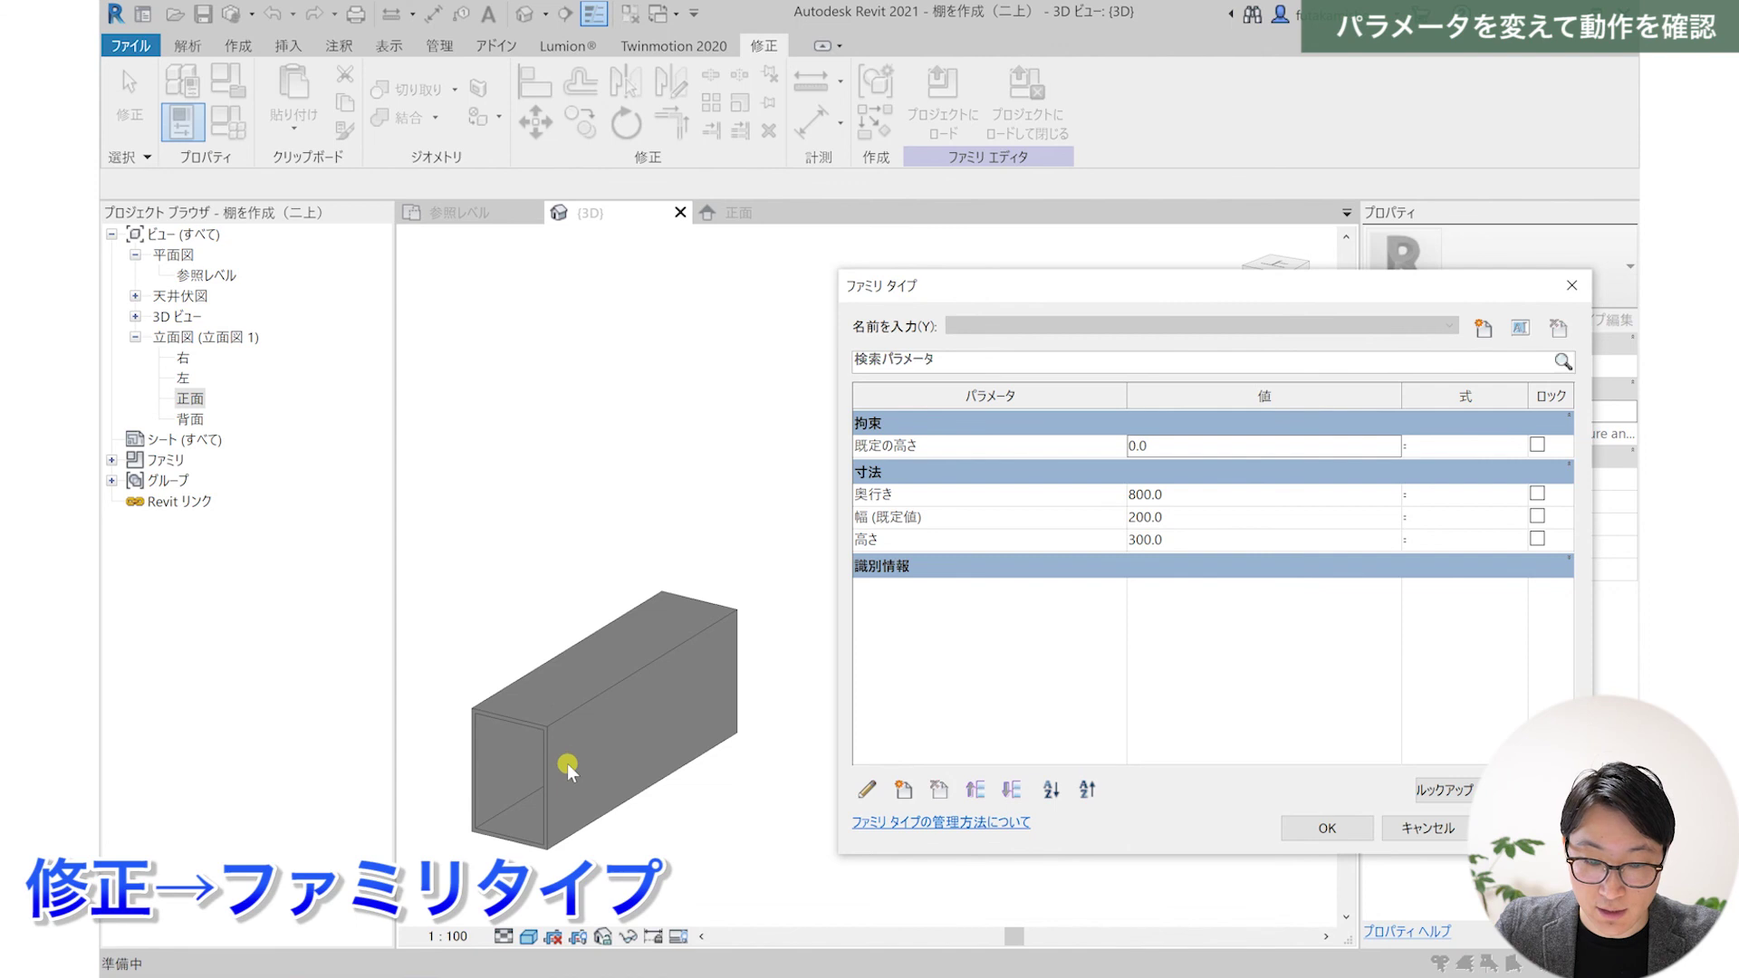
- Apply depth, width and height of 500 and orbit the resulting open cube
left_click(1174, 497)
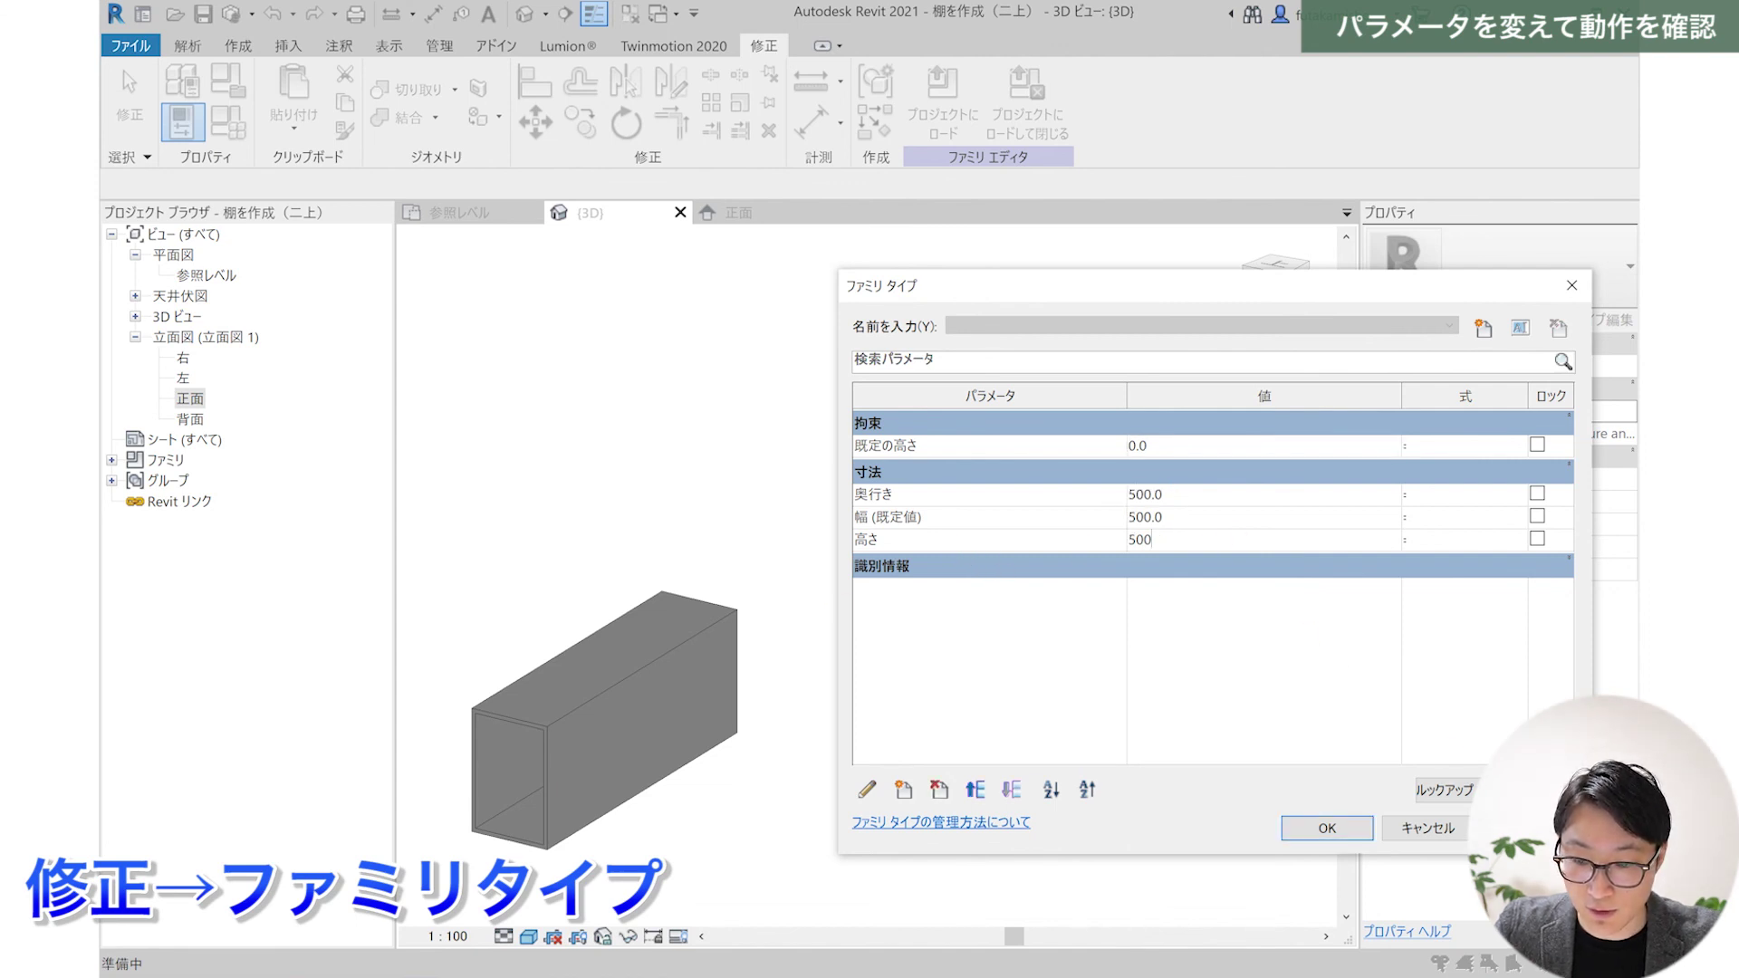
key("Return")
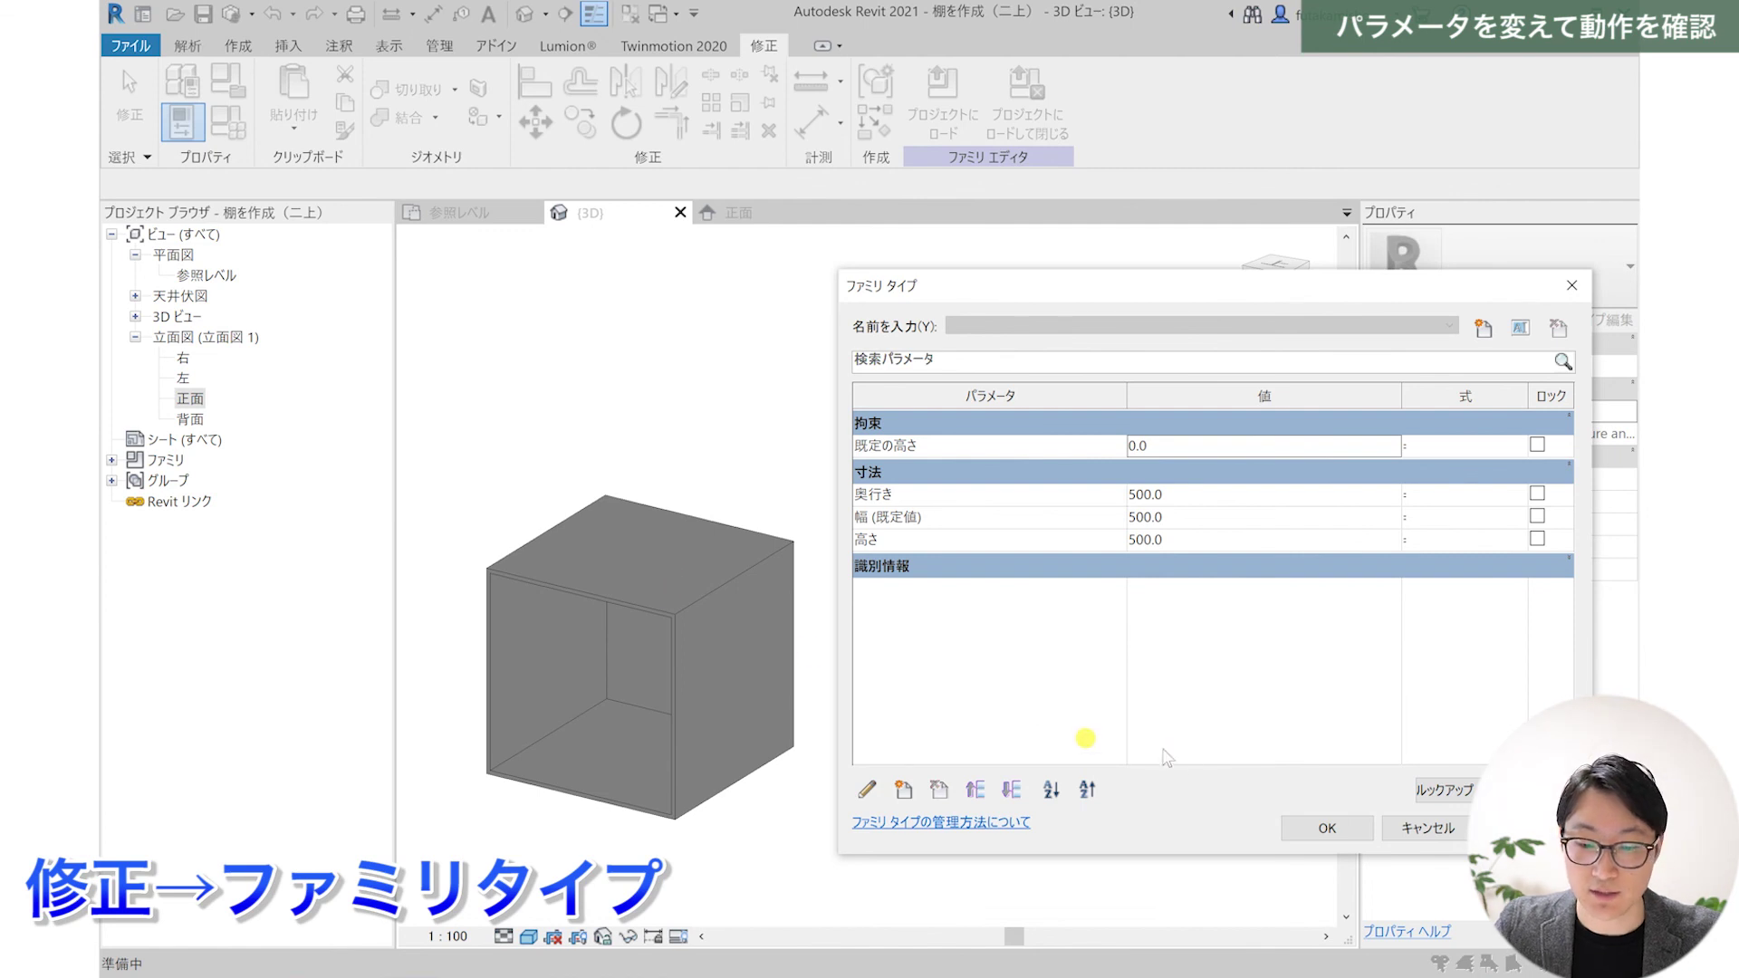
left_click(1304, 827)
mouse_move(827, 633)
middle_mouse_down("shift")
mouse_move(514, 634)
mouse_move(679, 613)
middle_mouse_up("shift")
mouse_move(703, 687)
middle_mouse_down("shift")
mouse_move(890, 707)
mouse_move(1067, 586)
middle_mouse_up("shift")
mouse_move(710, 609)
middle_mouse_down("shift")
mouse_move(614, 609)
mouse_move(582, 706)
middle_mouse_up("shift")
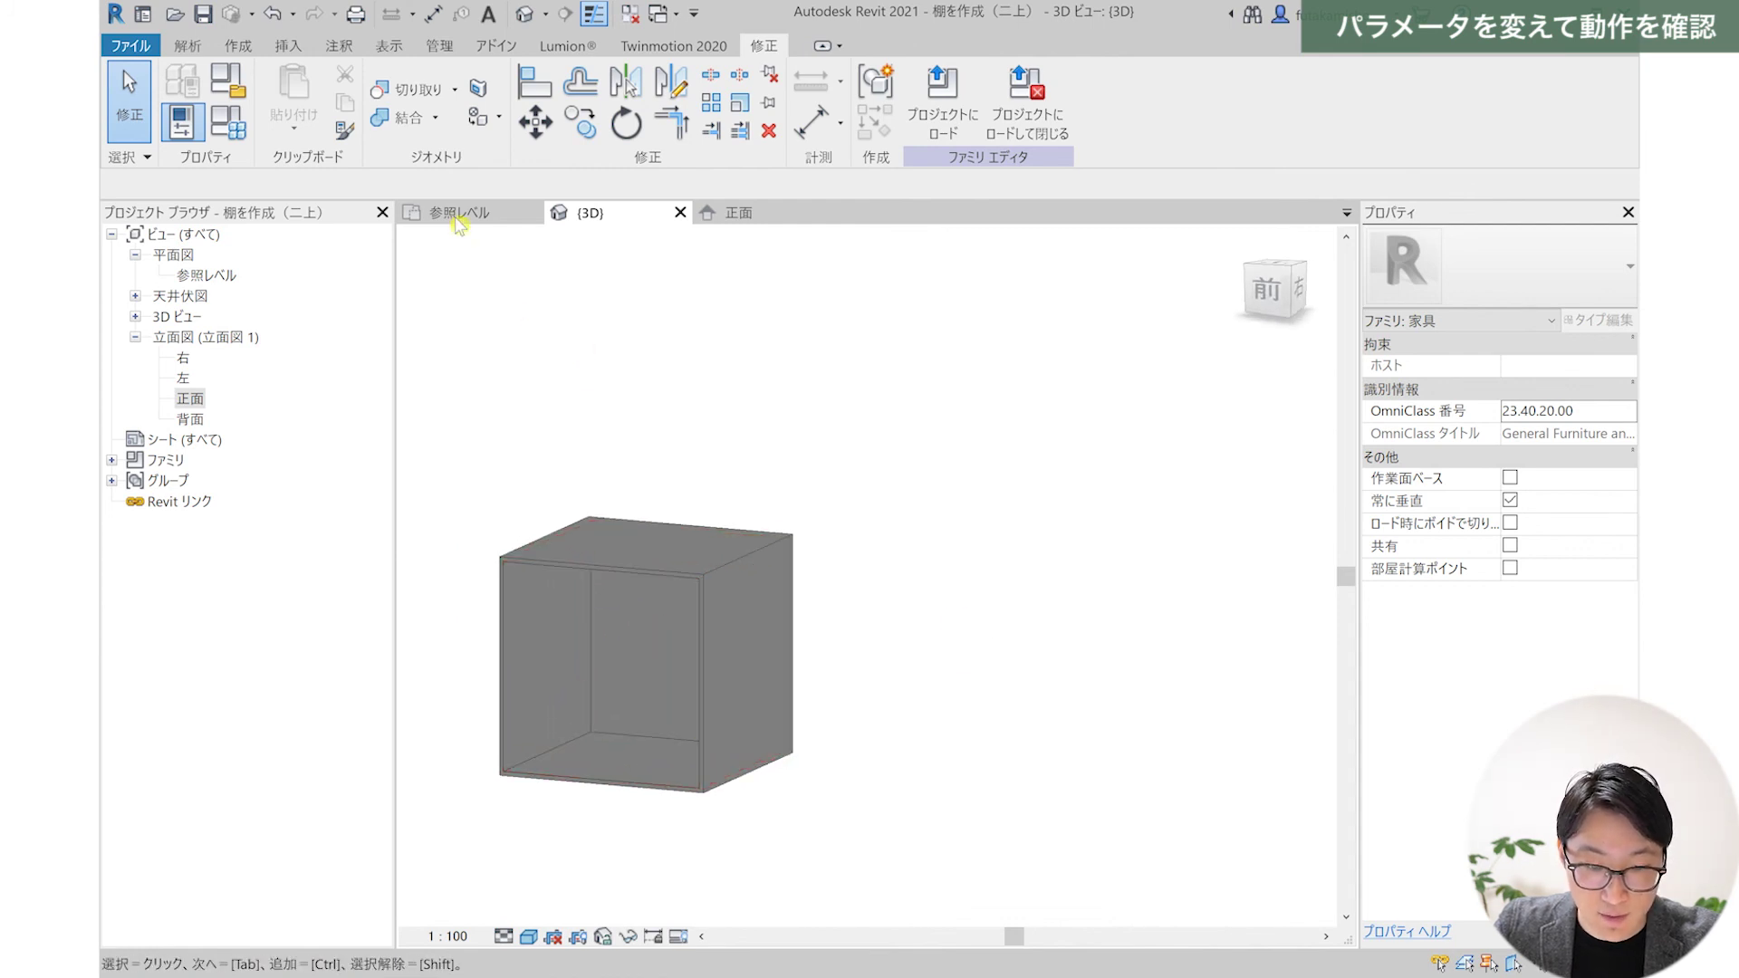
- After checking the floor plan, set depth 300, width 400 and height 800 in 3D
left_click(460, 214)
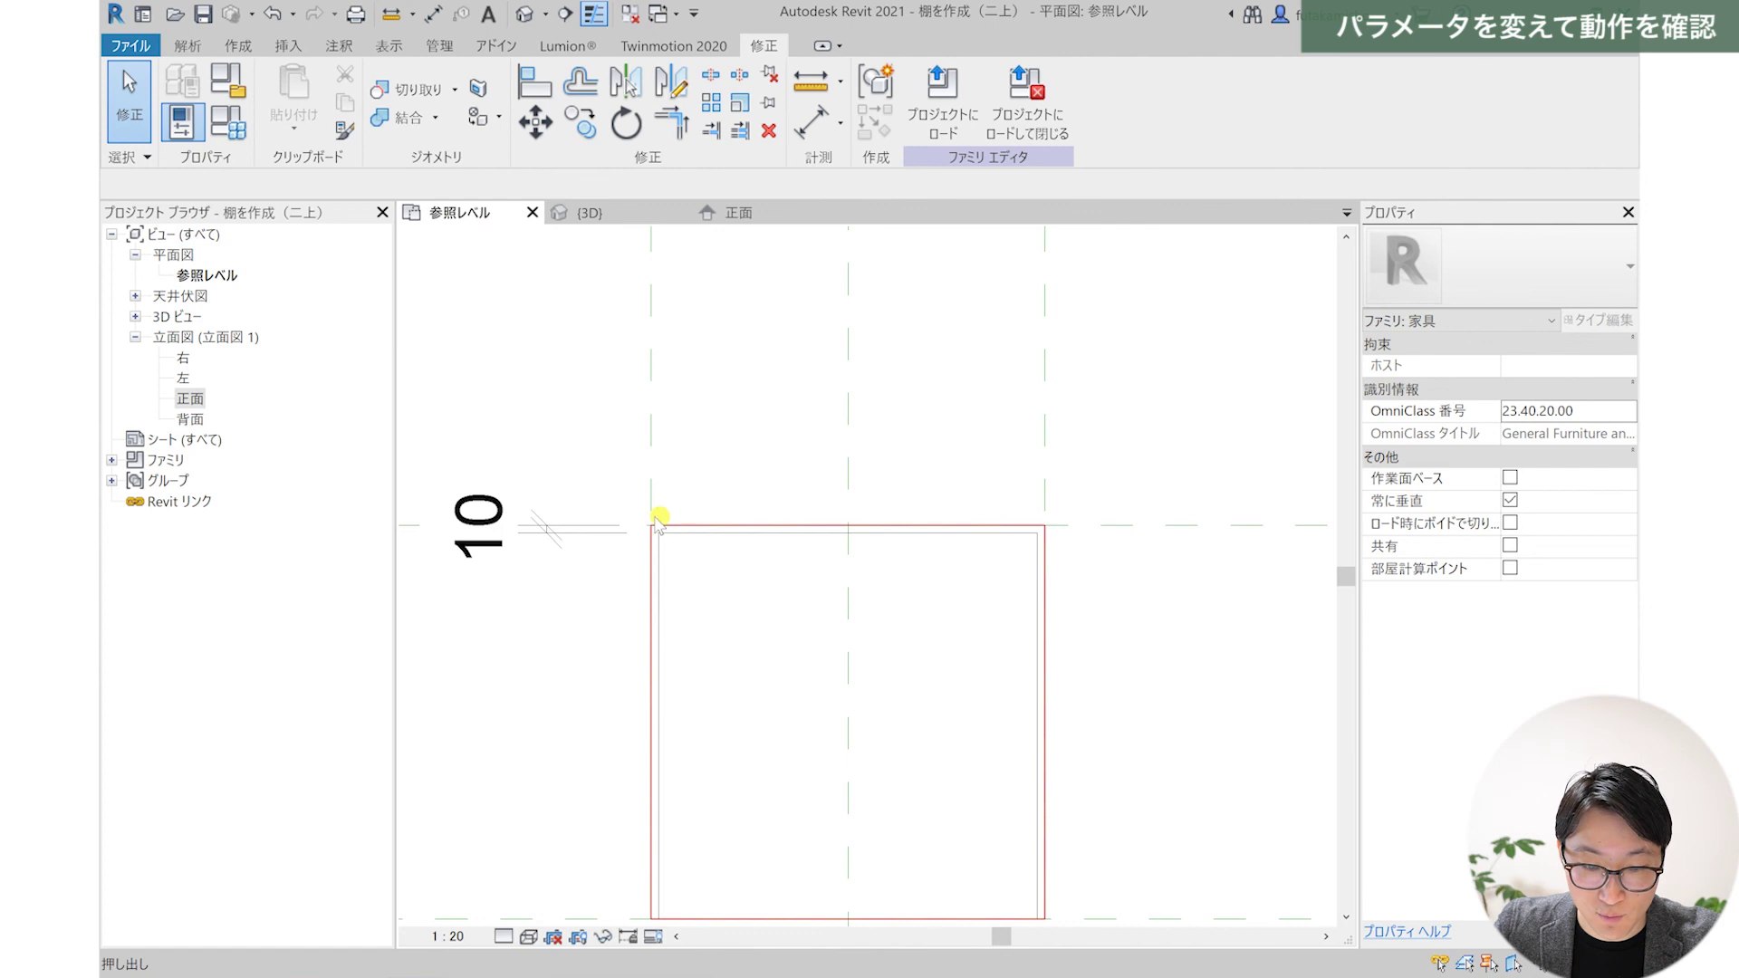
scroll(937, 536, "down", 2)
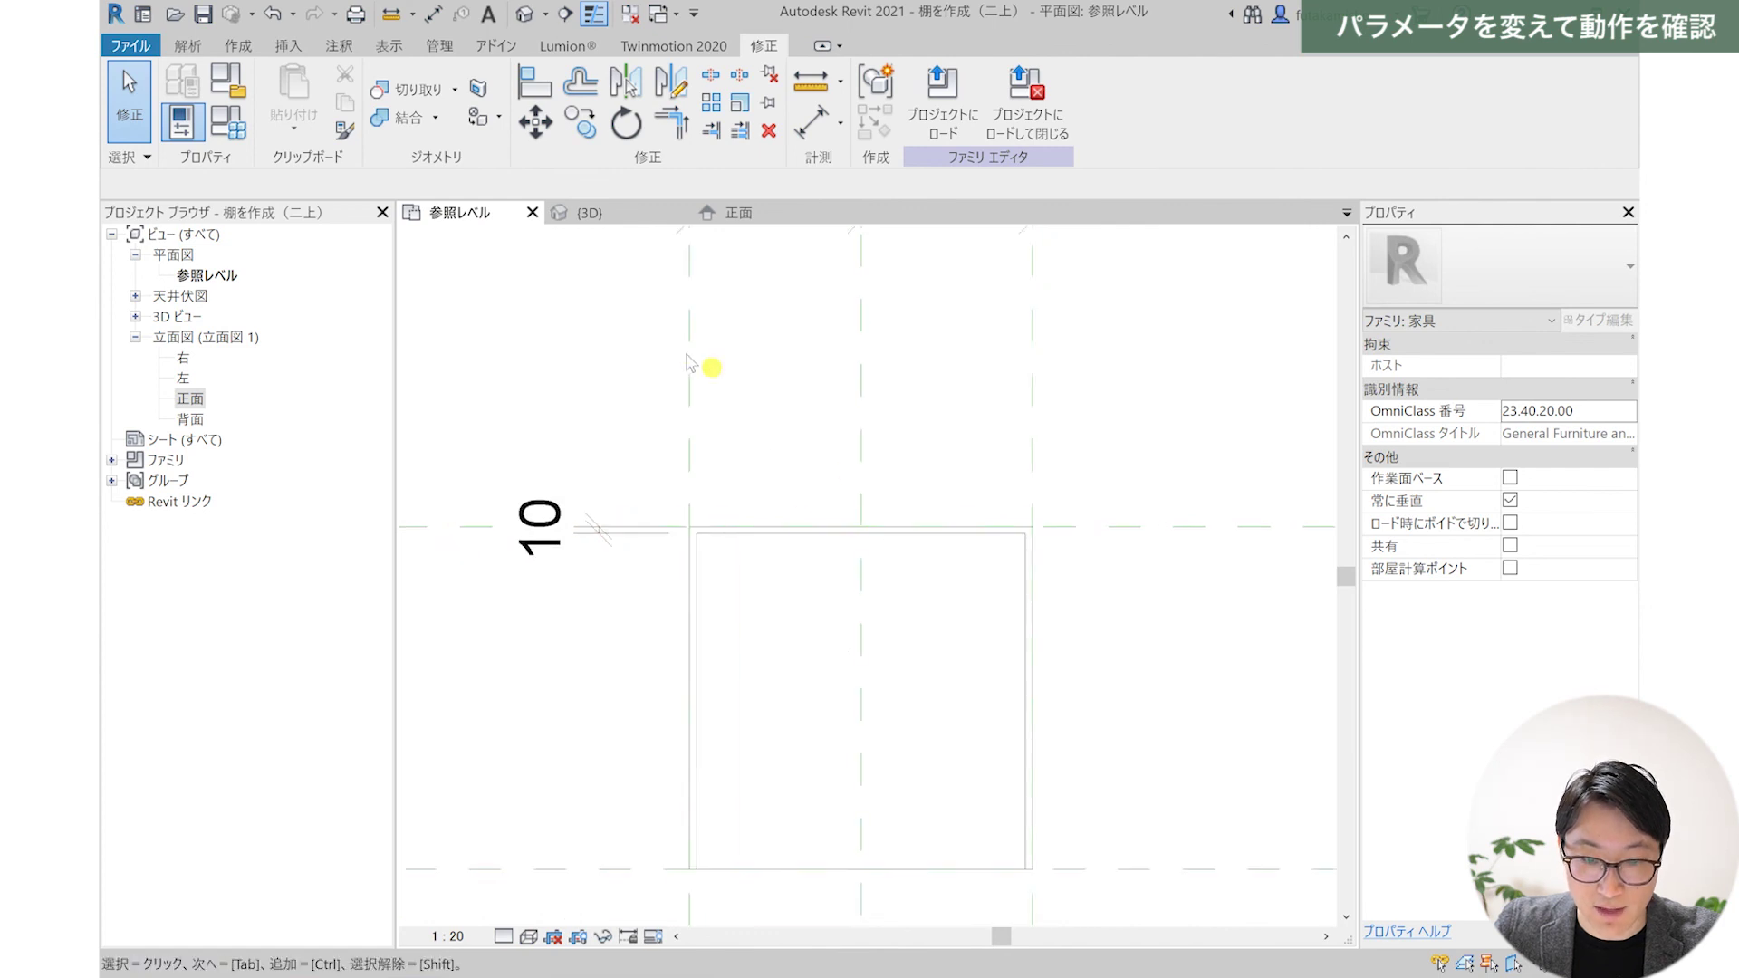
left_click(589, 217)
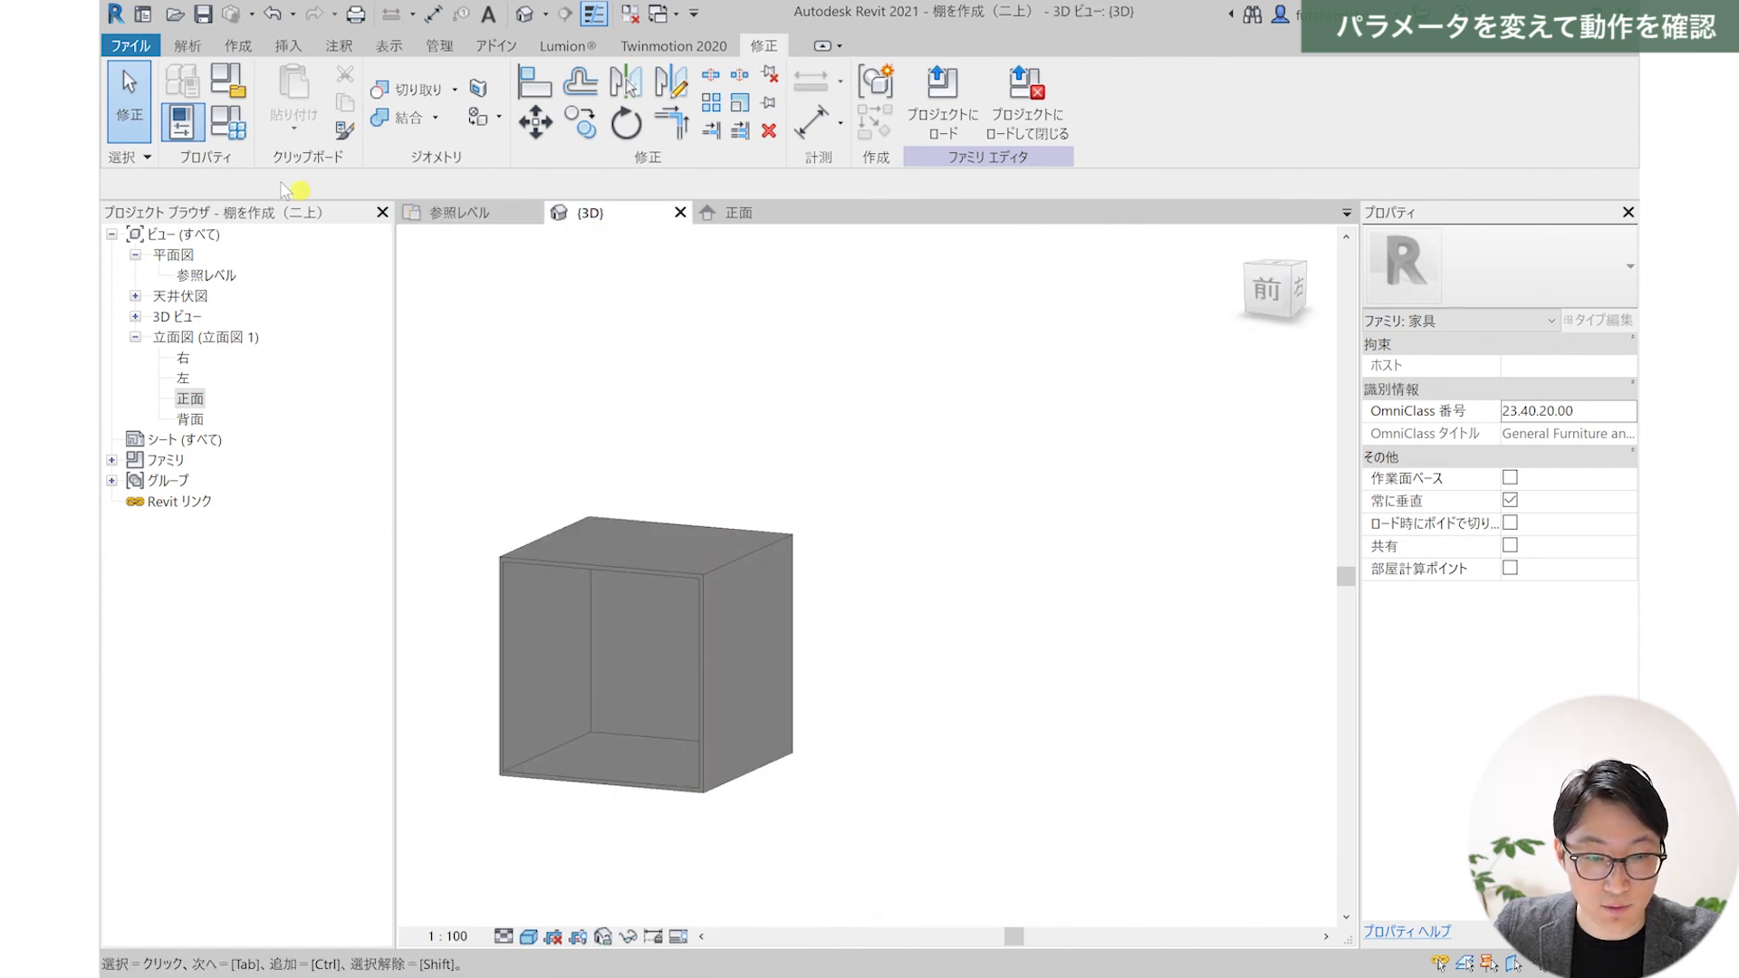
left_click(226, 134)
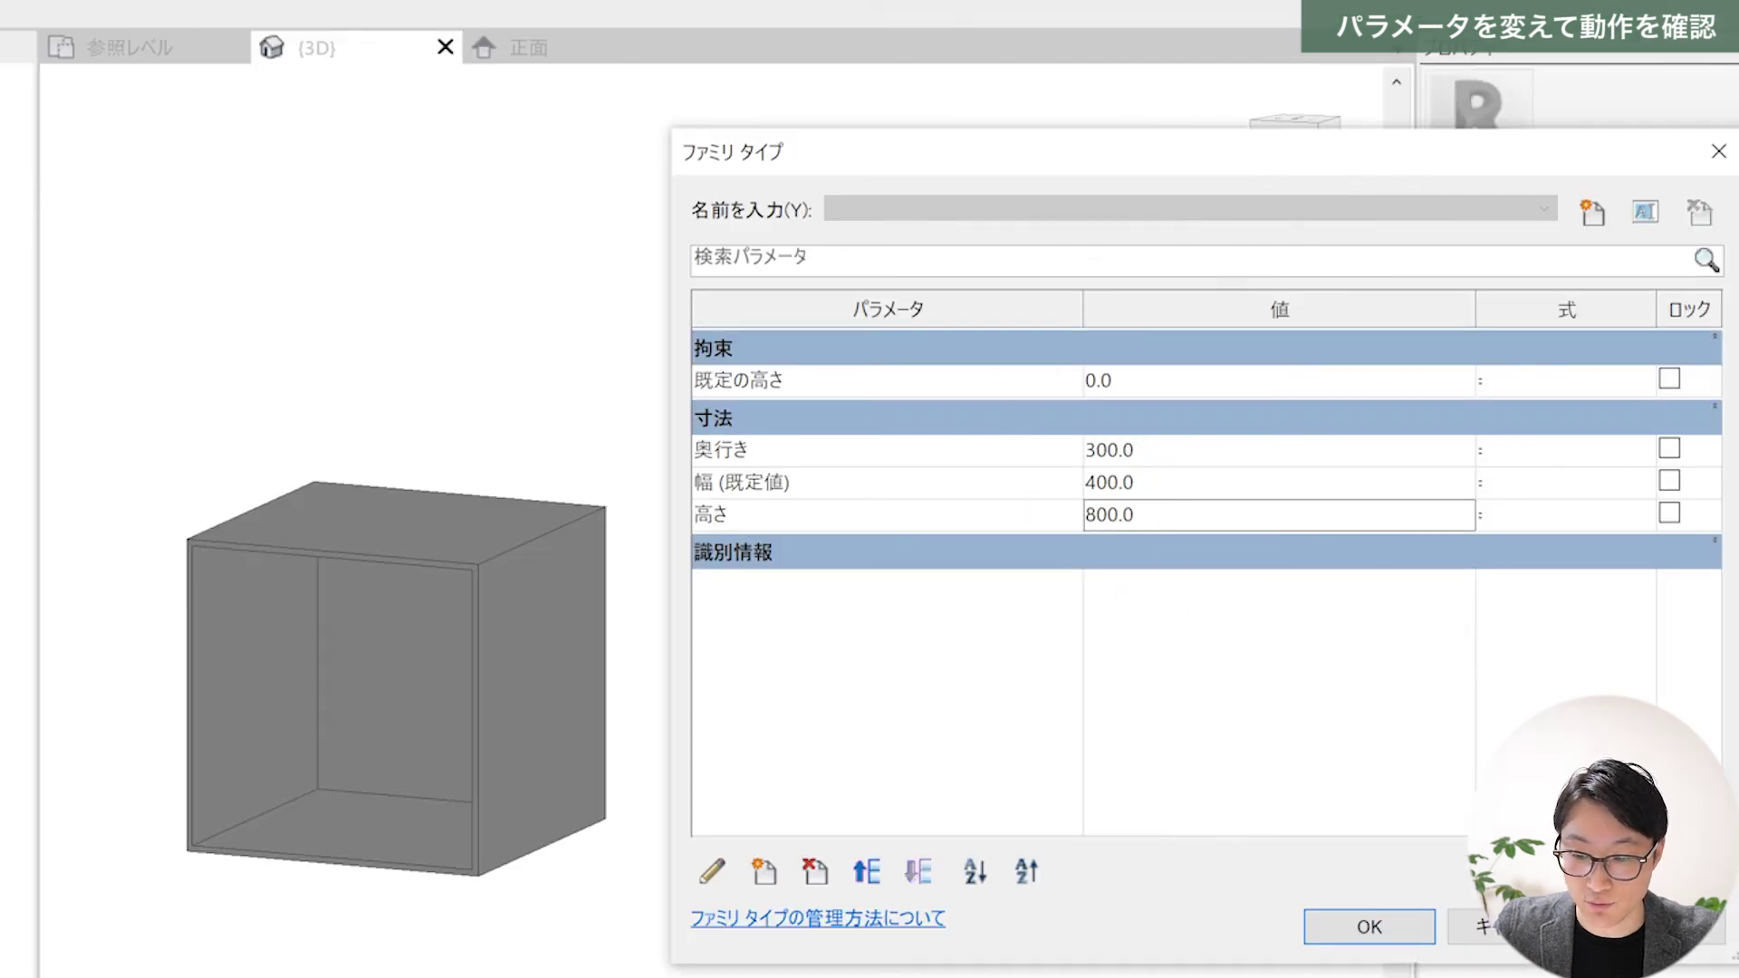
key("Return")
left_click(1369, 925)
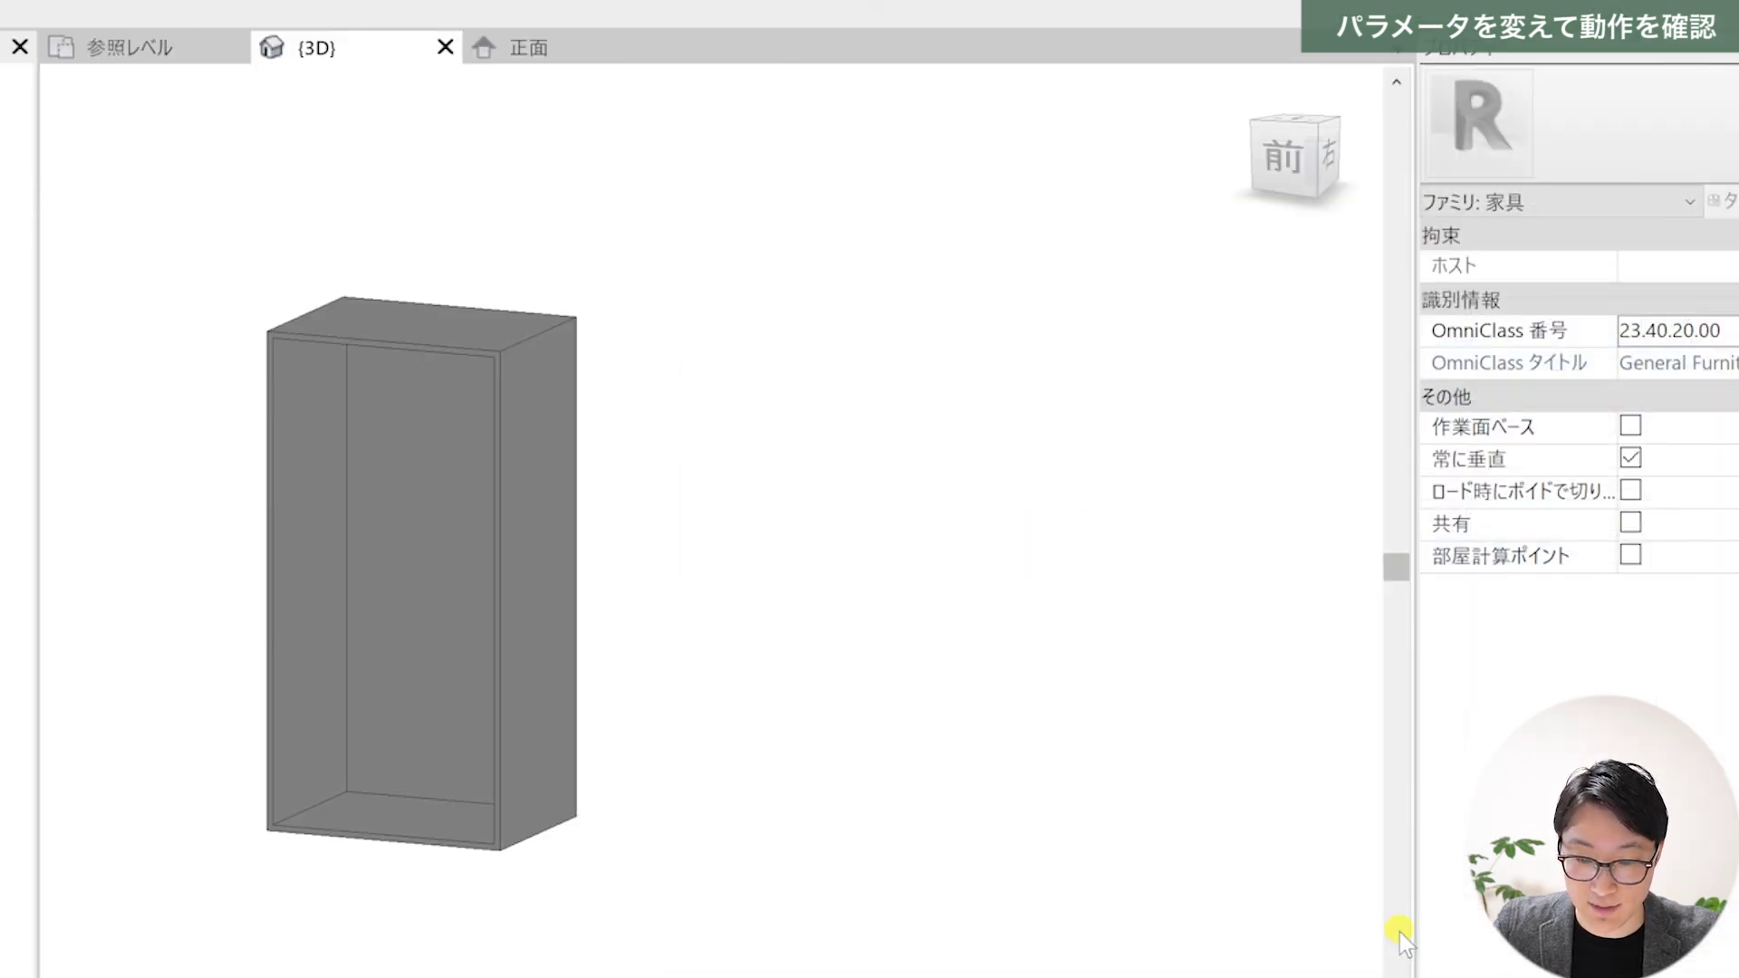